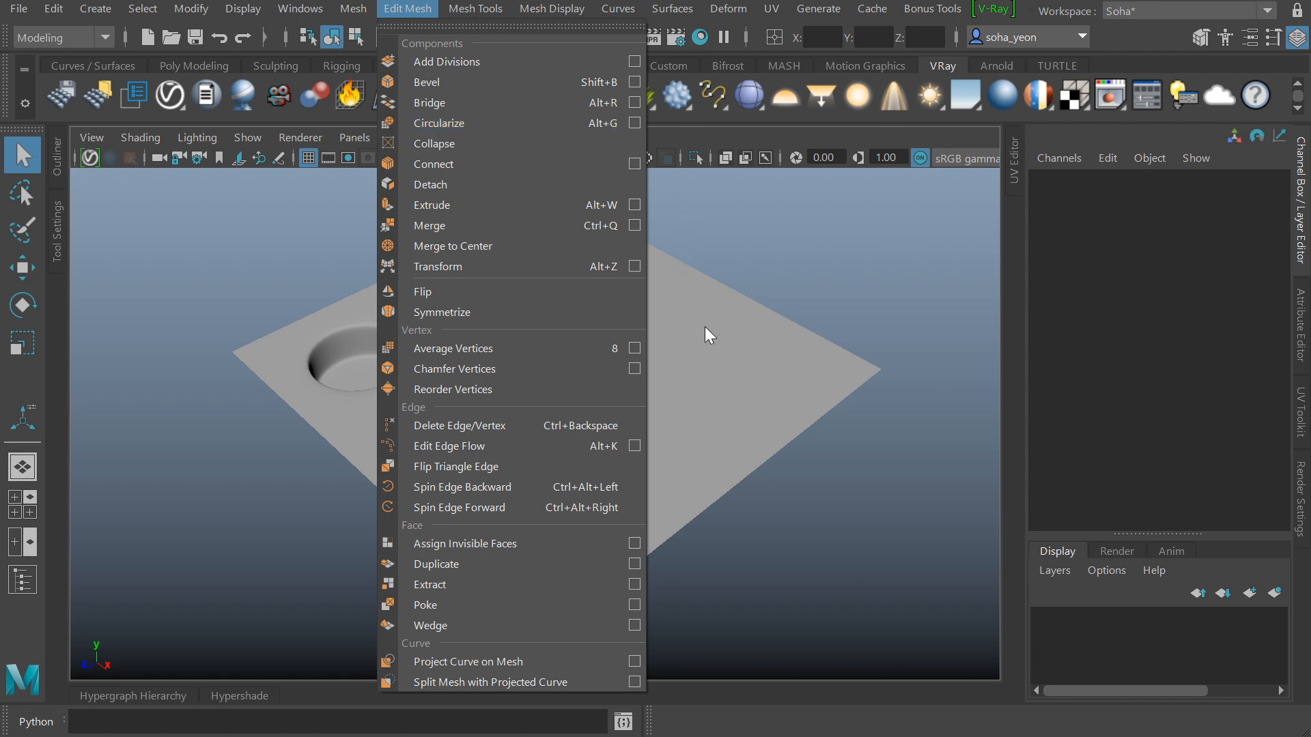
Step: Select the plane with the rounded hole and examine its smoothed wireframe from several angles
{"action": "left_click", "coordinate": [724, 354]}
{"action": "left_click_drag", "start_coordinate": [723, 355], "coordinate": [611, 353], "text": "alt"}
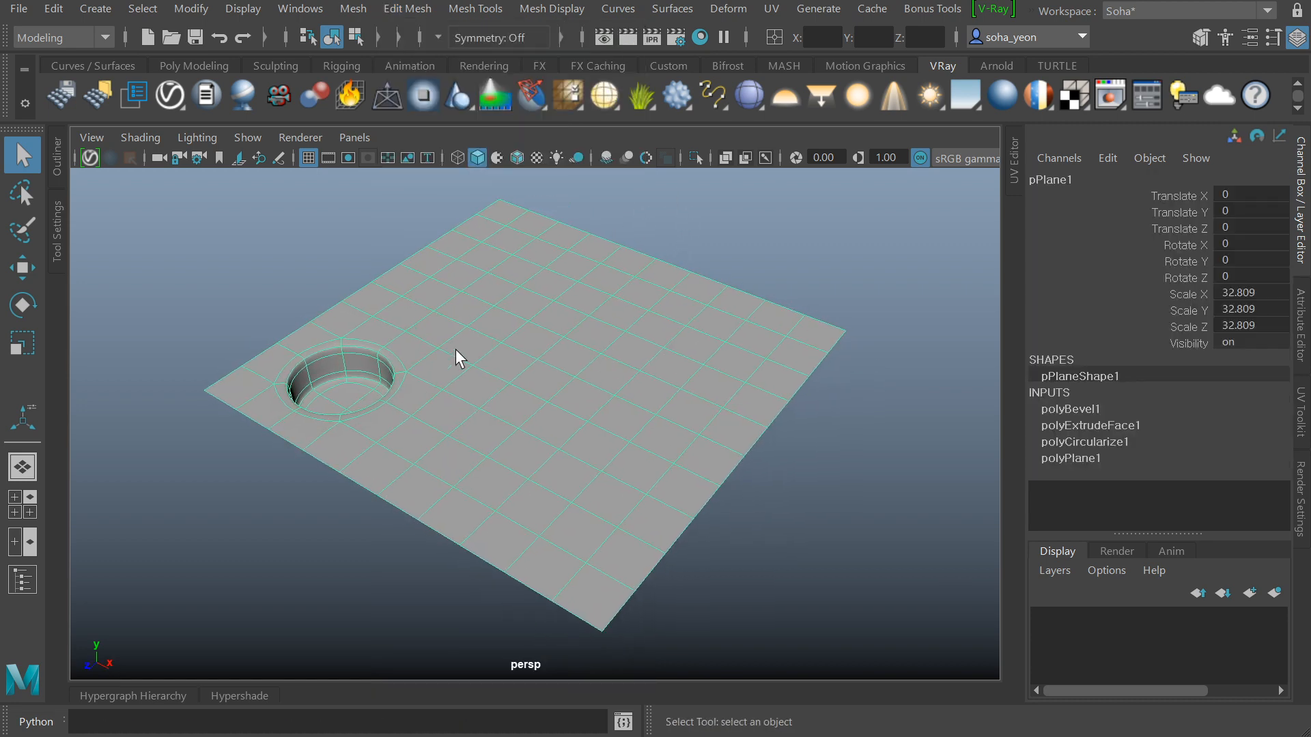
{"action": "left_click_drag", "start_coordinate": [457, 351], "coordinate": [397, 376], "text": "alt"}
{"action": "key", "text": "alt"}
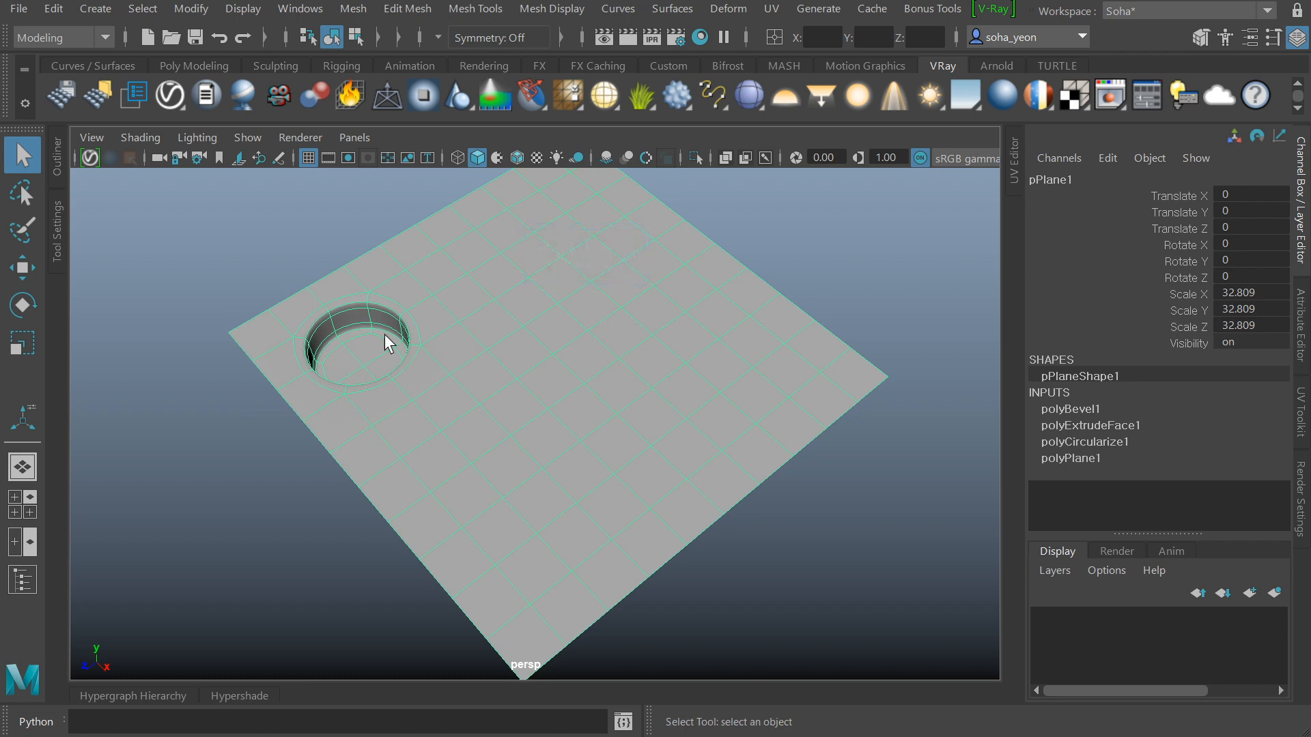
{"action": "left_click_drag", "start_coordinate": [512, 353], "coordinate": [518, 333], "text": "alt"}
{"action": "middle_click_drag", "start_coordinate": [517, 333], "coordinate": [594, 335], "text": "alt"}
{"action": "scroll", "coordinate": [546, 350], "scroll_direction": "up", "scroll_amount": 2}
{"action": "scroll", "coordinate": [595, 336], "scroll_direction": "up", "scroll_amount": 1}
{"action": "key", "text": "alt"}
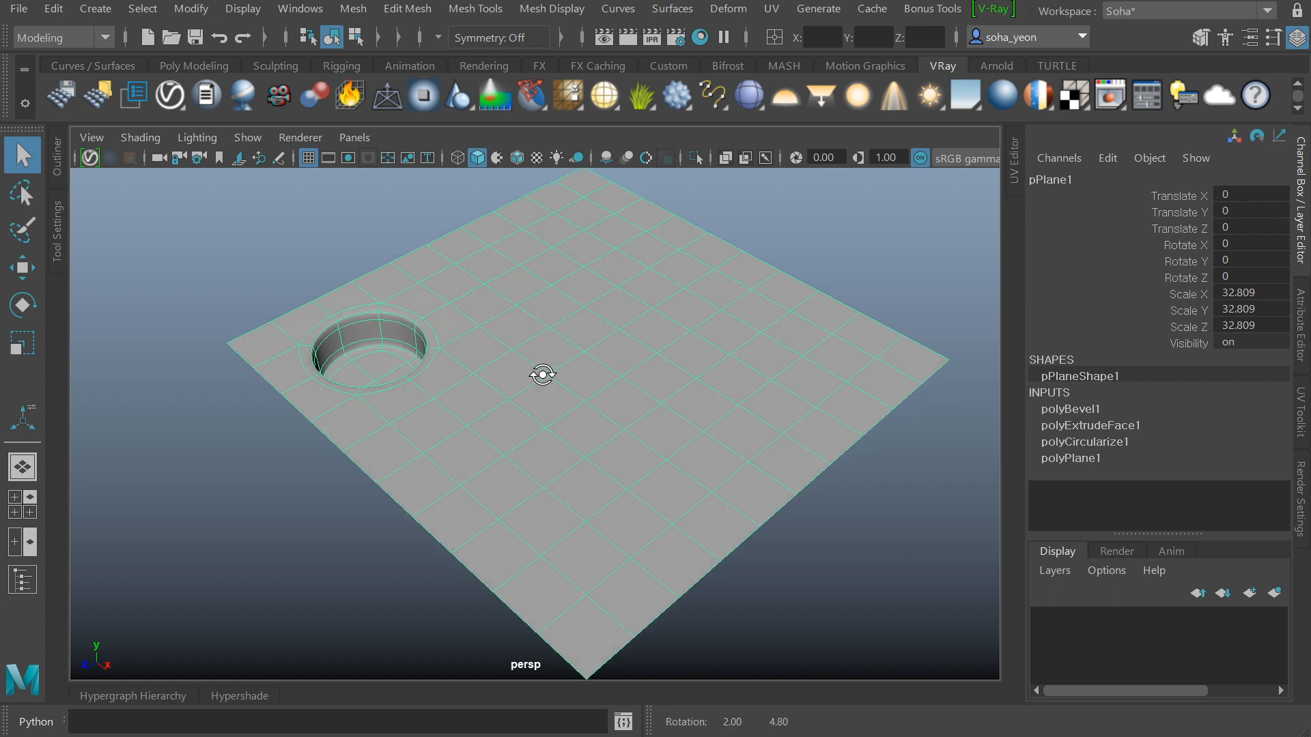
Step: Turn off the plane's smooth preview and deselect it to show the unsmoothed hole
{"action": "key", "text": "alt"}
{"action": "key", "text": "1"}
{"action": "left_click", "coordinate": [902, 284]}
{"action": "left_click_drag", "start_coordinate": [751, 282], "coordinate": [717, 290], "text": "alt"}
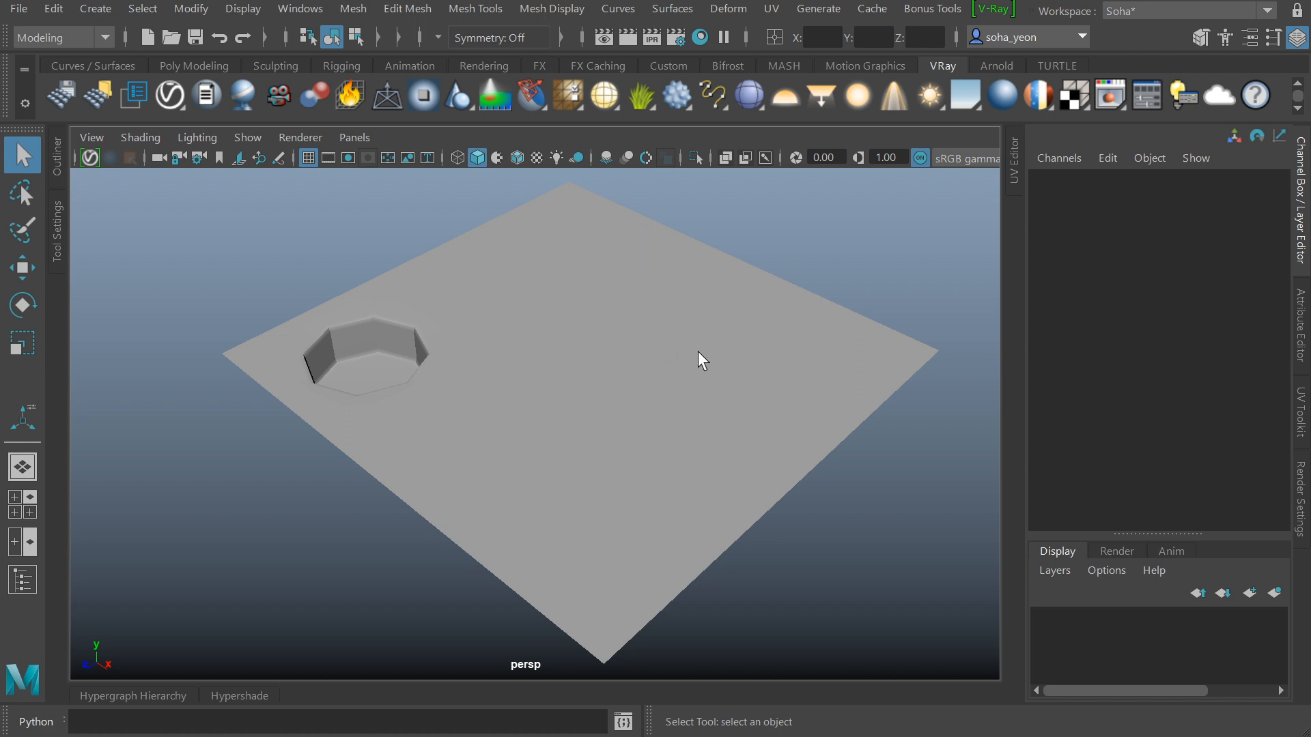
Step: Select one inner vertex near the plane's front corner, convert it to its four surrounding faces, and circularize them
{"action": "left_click", "coordinate": [628, 409]}
{"action": "left_click_drag", "start_coordinate": [656, 473], "coordinate": [642, 443], "text": "alt"}
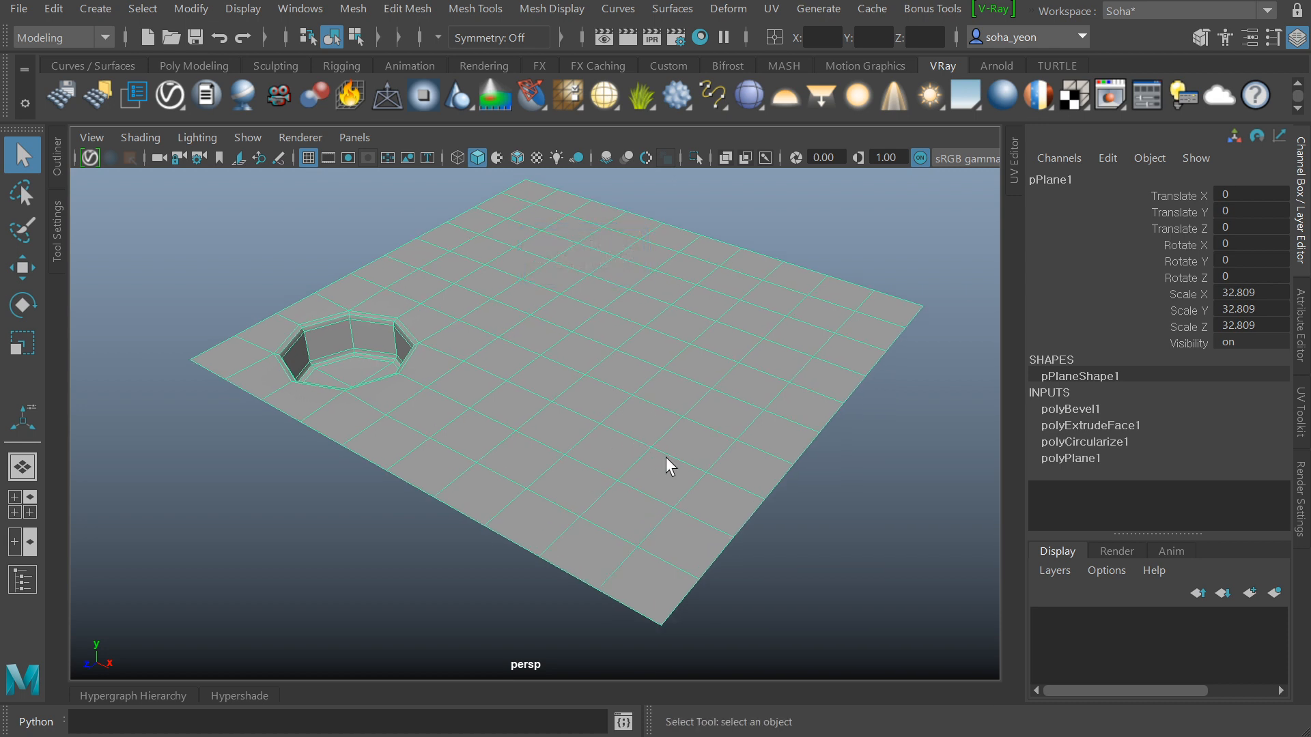
{"action": "key", "text": "alt+1"}
{"action": "left_click", "coordinate": [617, 480]}
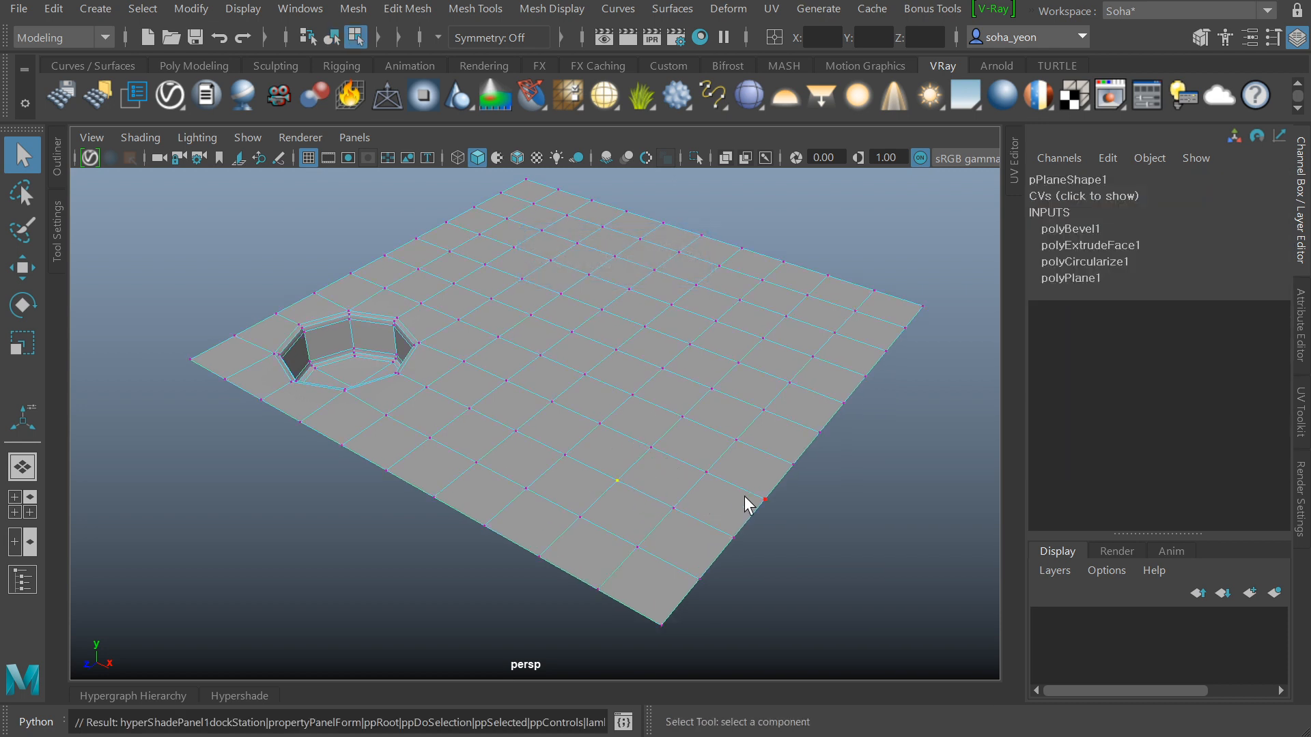
{"action": "key", "text": "ctrl+3"}
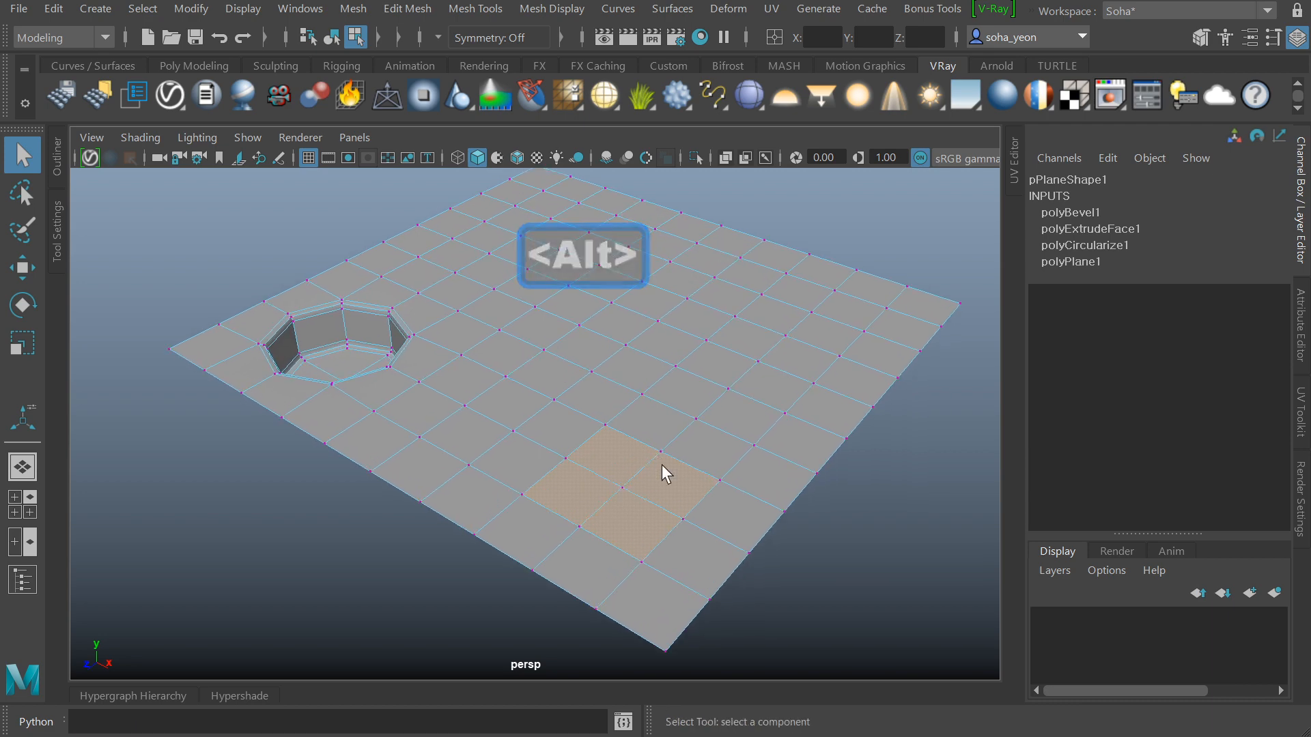
{"action": "key", "text": "alt+g"}
{"action": "left_click_drag", "start_coordinate": [584, 437], "coordinate": [513, 467], "text": "alt"}
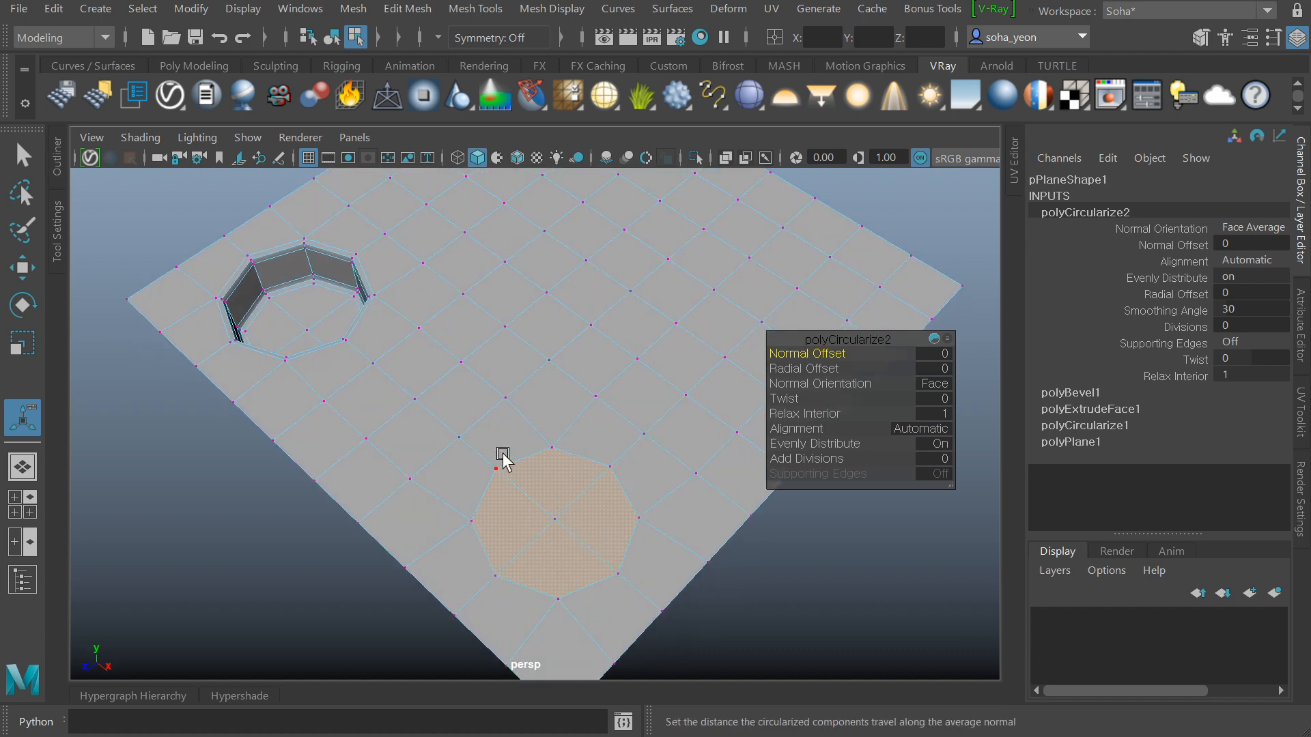
Step: Extrude the circularized faces downward into a second hole with a Local Translate Z of about -2.511
{"action": "left_click_drag", "start_coordinate": [635, 574], "coordinate": [591, 470], "text": "alt"}
{"action": "key", "text": "alt+w"}
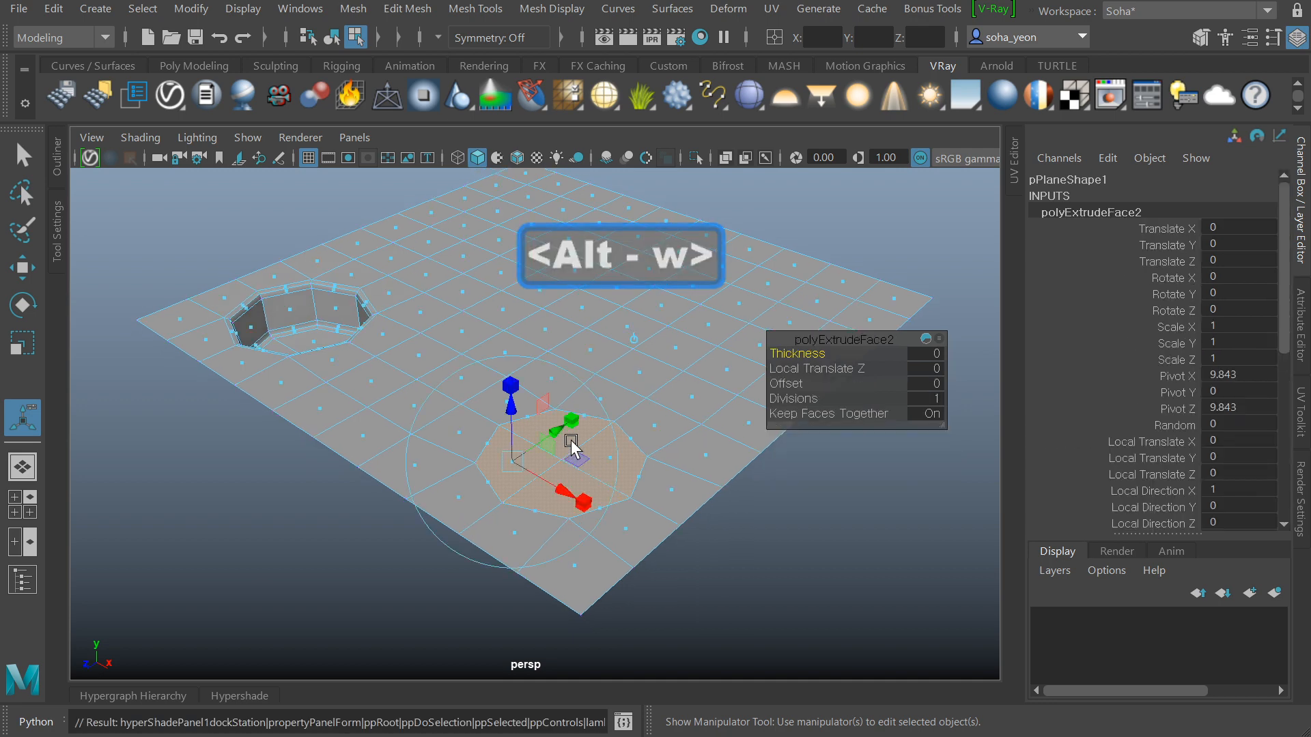
{"action": "left_click_drag", "start_coordinate": [519, 412], "coordinate": [512, 452]}
{"action": "right_click_drag", "start_coordinate": [512, 452], "coordinate": [642, 464], "text": "alt"}
{"action": "left_click_drag", "start_coordinate": [640, 470], "coordinate": [669, 539], "text": "alt"}
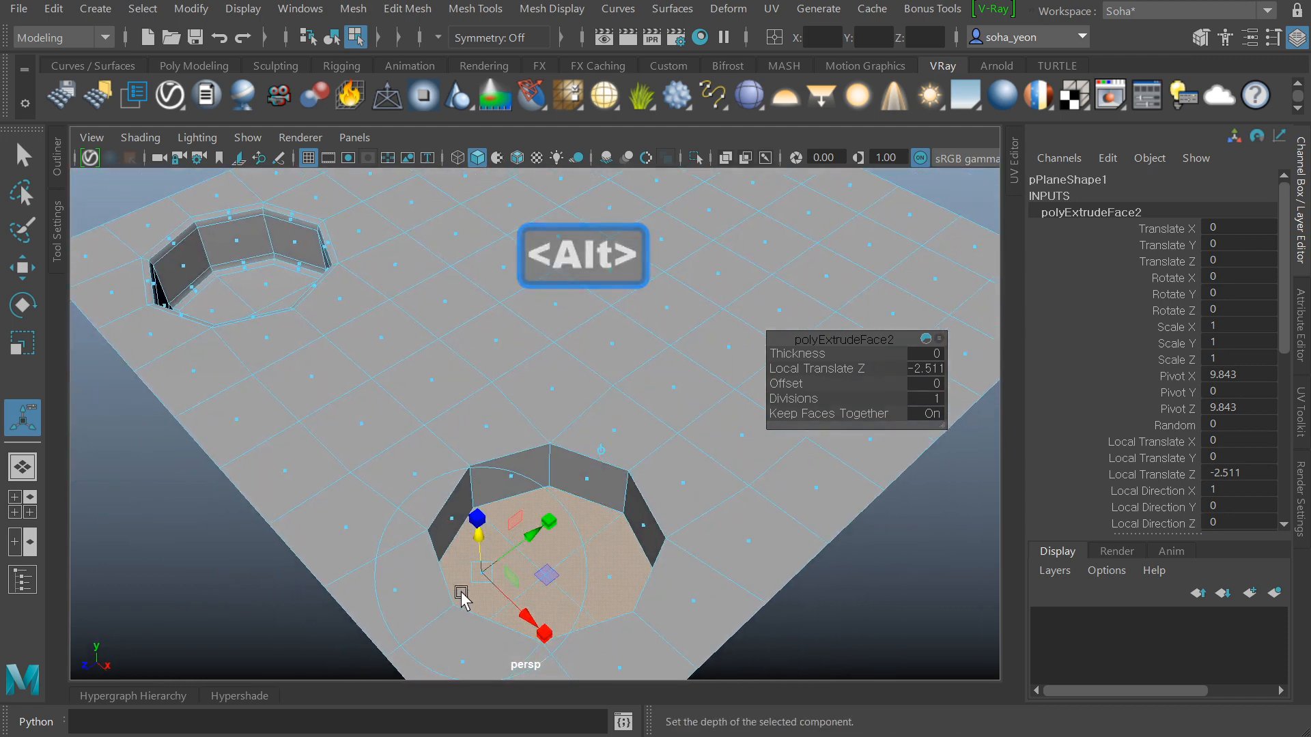
{"action": "scroll", "coordinate": [588, 493], "scroll_direction": "down", "scroll_amount": 3}
Step: Return to object selection and turn on the plane's smooth preview to compare the new hole with the first one
{"action": "key", "text": "alt+grave"}
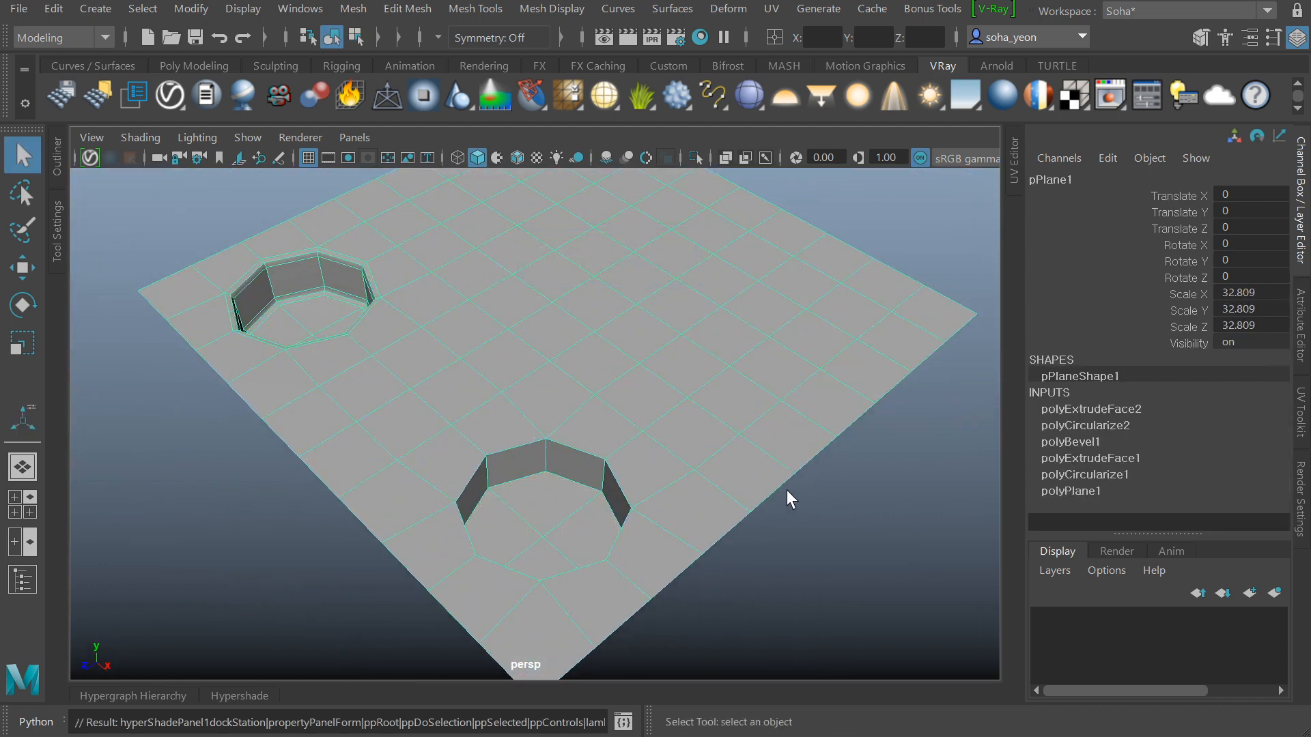
{"action": "key", "text": "3"}
{"action": "left_click_drag", "start_coordinate": [810, 525], "coordinate": [846, 514], "text": "alt"}
{"action": "left_click", "coordinate": [847, 515]}
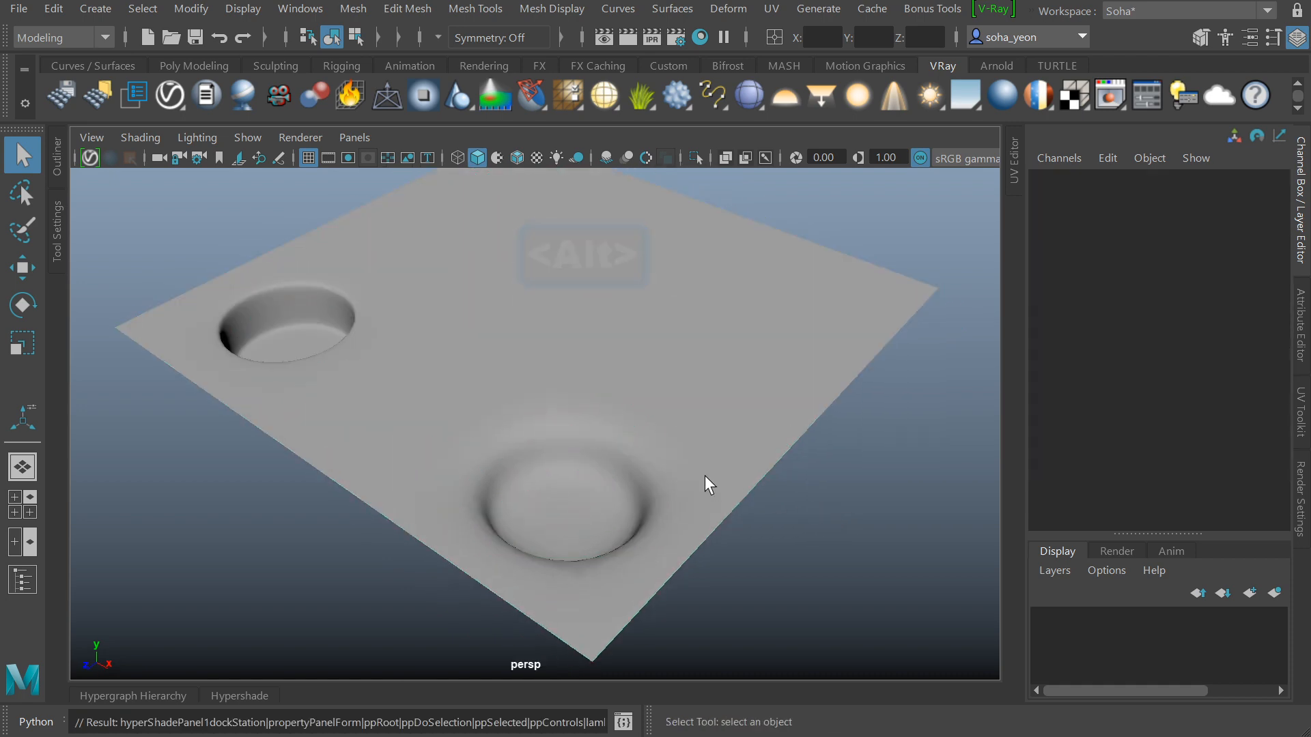
{"action": "mouse_move", "coordinate": [704, 476]}
{"action": "left_mouse_down", "text": "alt"}
{"action": "mouse_move", "coordinate": [705, 462]}
{"action": "mouse_move", "coordinate": [707, 501]}
{"action": "left_mouse_up", "text": "alt"}
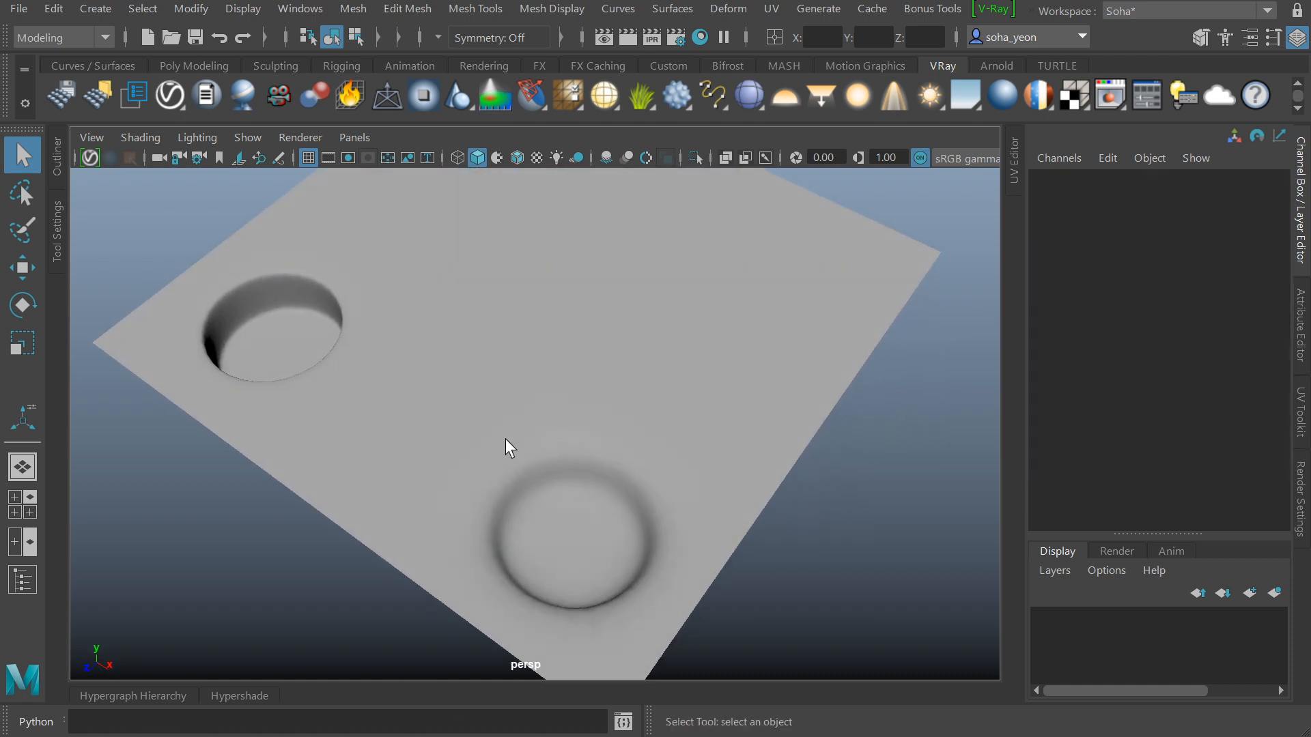
{"action": "left_click_drag", "start_coordinate": [568, 415], "coordinate": [568, 400], "text": "alt"}
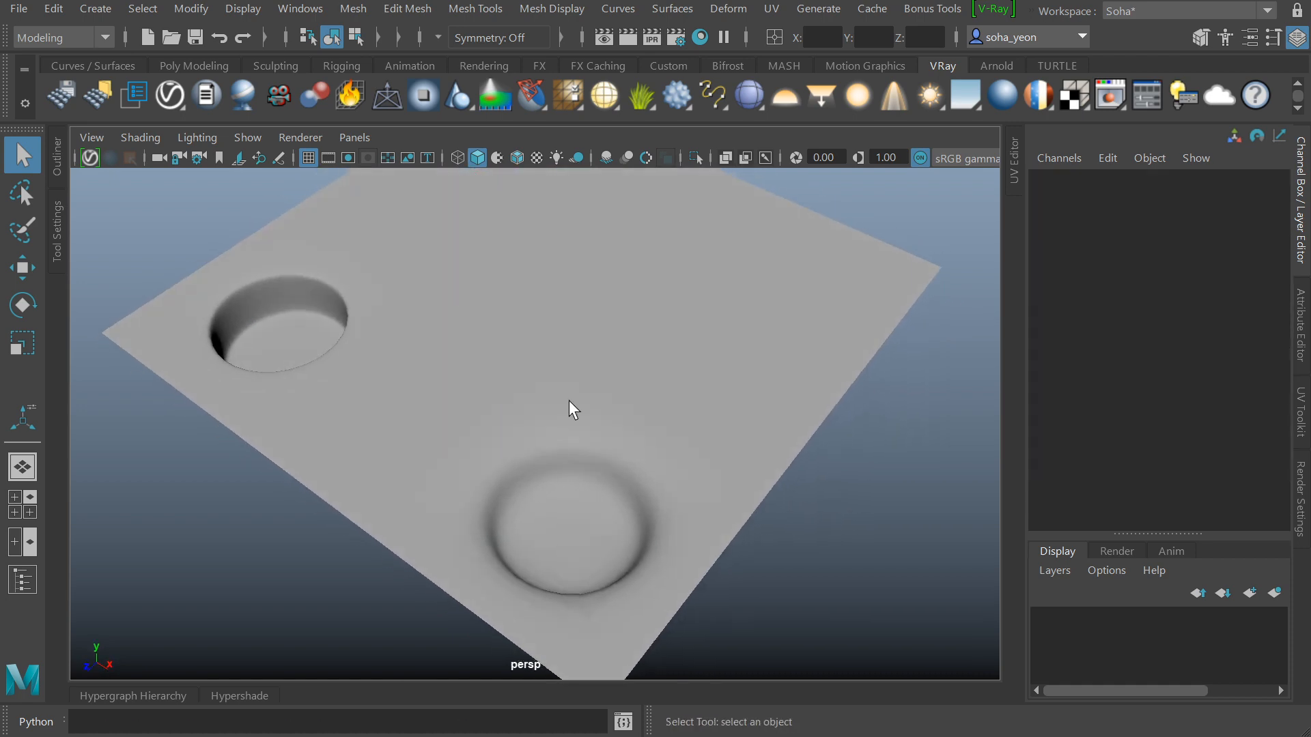
Step: Select the plane and turn off its smooth preview
{"action": "left_click", "coordinate": [602, 510]}
{"action": "key", "text": "1"}
{"action": "left_click_drag", "start_coordinate": [615, 478], "coordinate": [556, 506], "text": "alt"}
{"action": "middle_click_drag", "start_coordinate": [557, 506], "coordinate": [587, 482], "text": "alt"}
{"action": "left_click_drag", "start_coordinate": [556, 479], "coordinate": [579, 478], "text": "alt"}
Step: Examine the second hole's walls, rim and floor edges up close from several angles
{"action": "scroll", "coordinate": [579, 478], "scroll_direction": "up", "scroll_amount": 3}
{"action": "middle_click_drag", "start_coordinate": [579, 478], "coordinate": [503, 454], "text": "alt"}
{"action": "scroll", "coordinate": [471, 437], "scroll_direction": "up", "scroll_amount": 3}
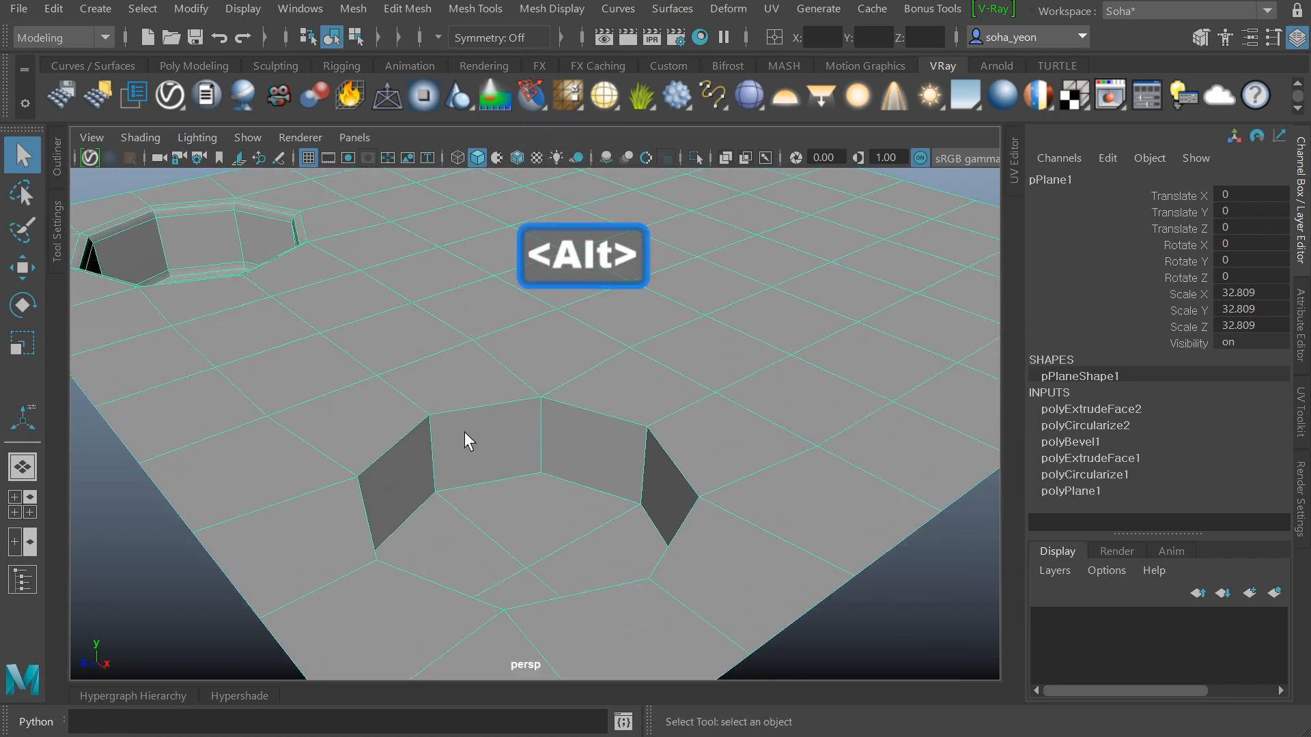
{"action": "left_click_drag", "start_coordinate": [568, 392], "coordinate": [467, 402], "text": "alt"}
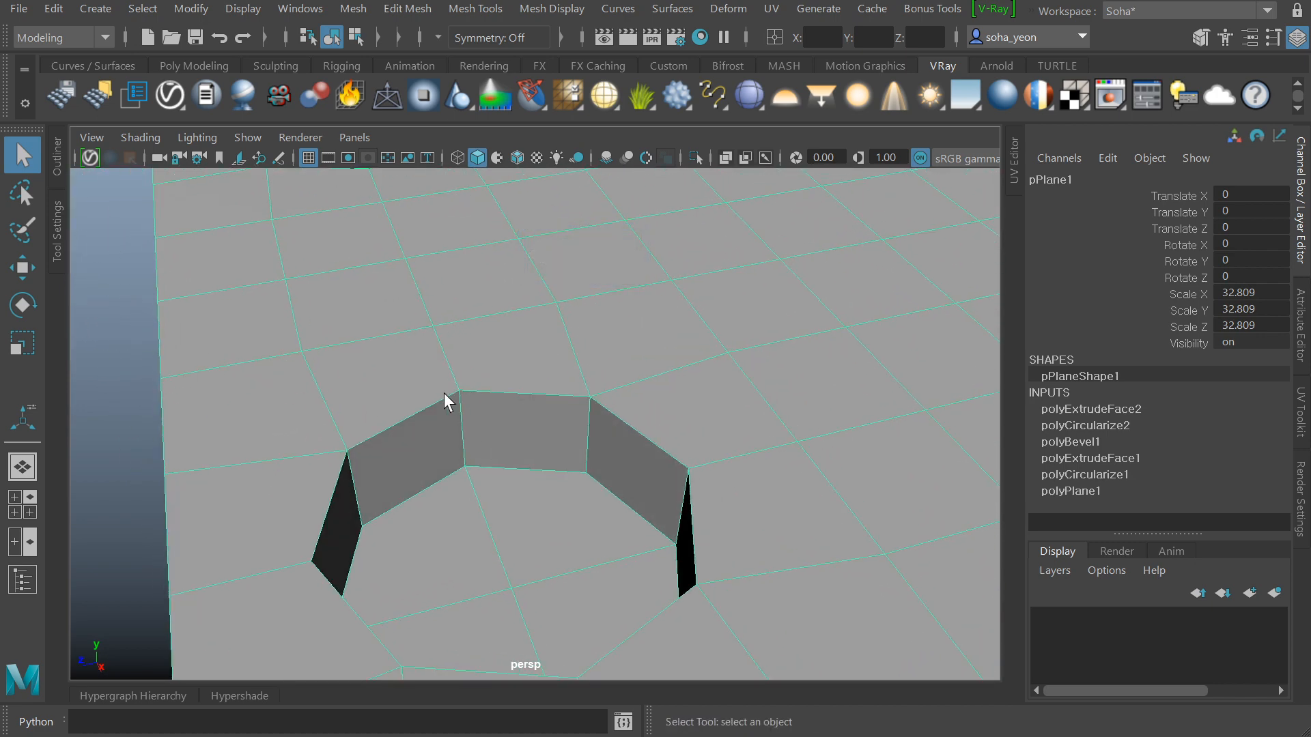
{"action": "left_click_drag", "start_coordinate": [501, 400], "coordinate": [536, 405], "text": "alt"}
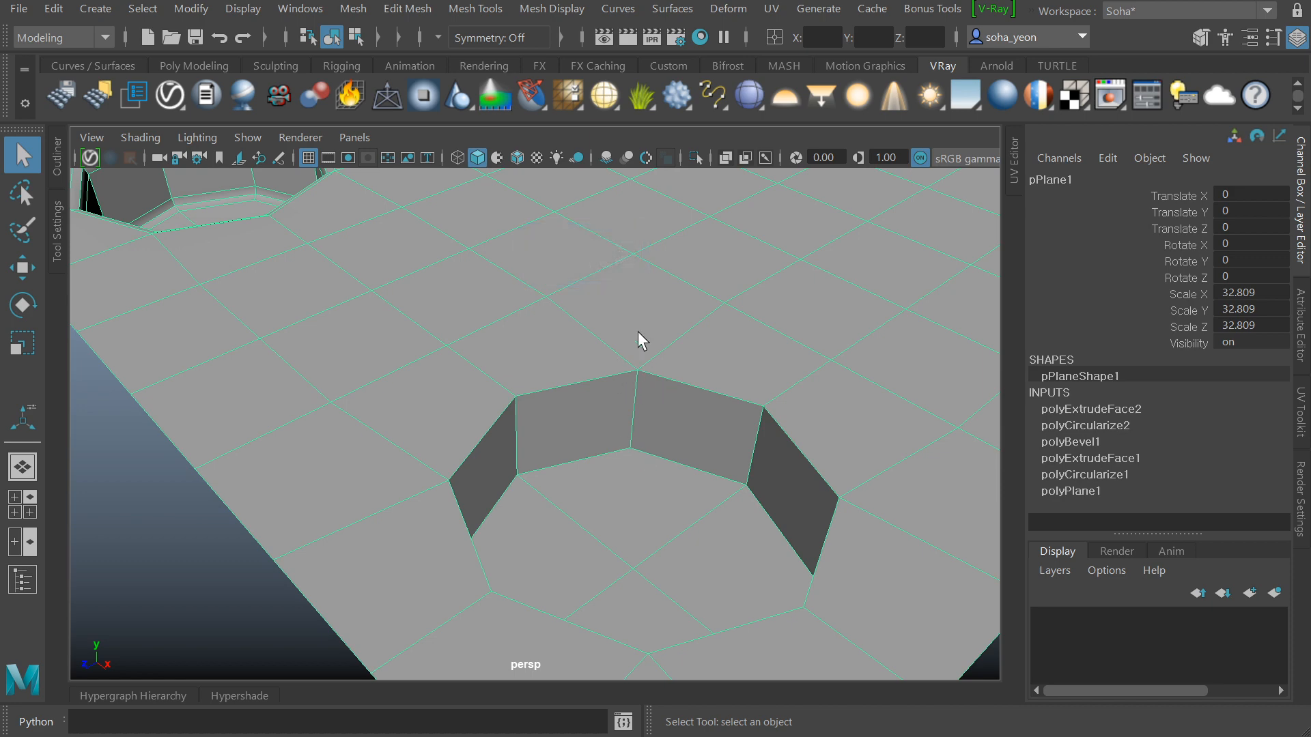
{"action": "left_click_drag", "start_coordinate": [642, 390], "coordinate": [492, 456], "text": "alt"}
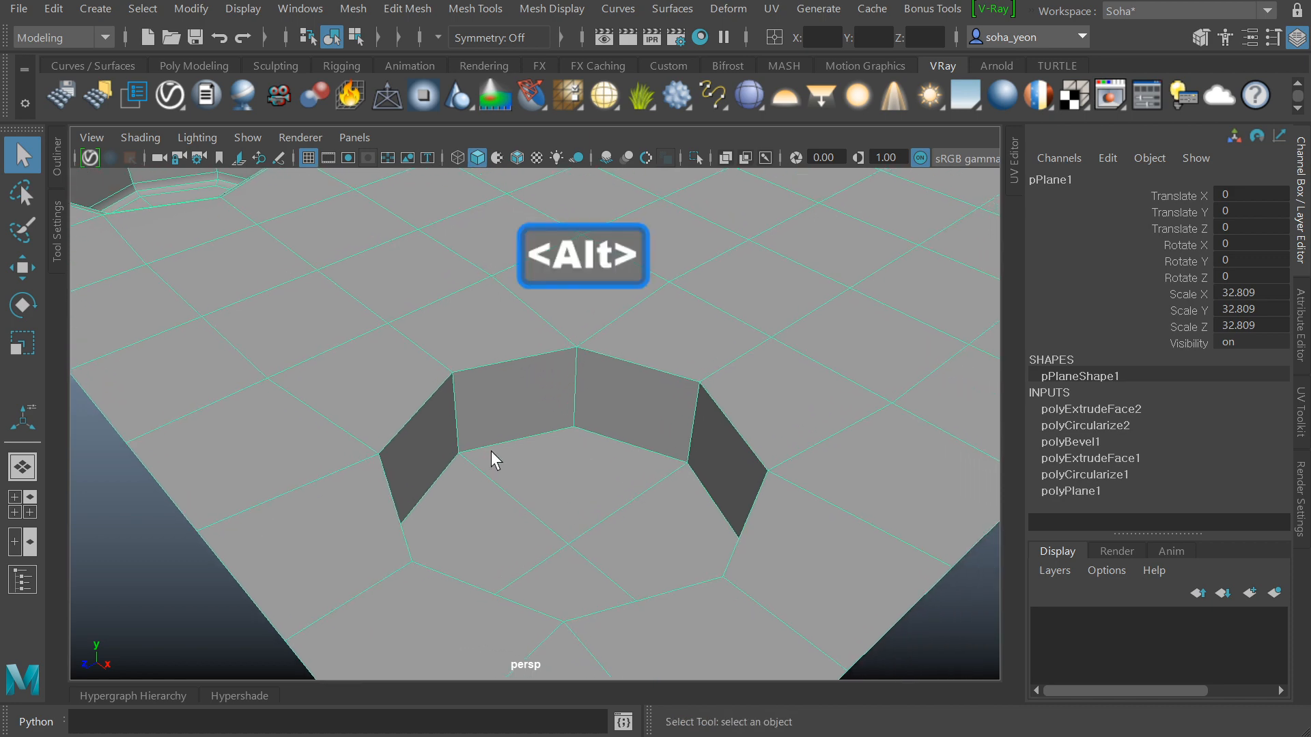
{"action": "left_click_drag", "start_coordinate": [616, 400], "coordinate": [637, 460], "text": "alt"}
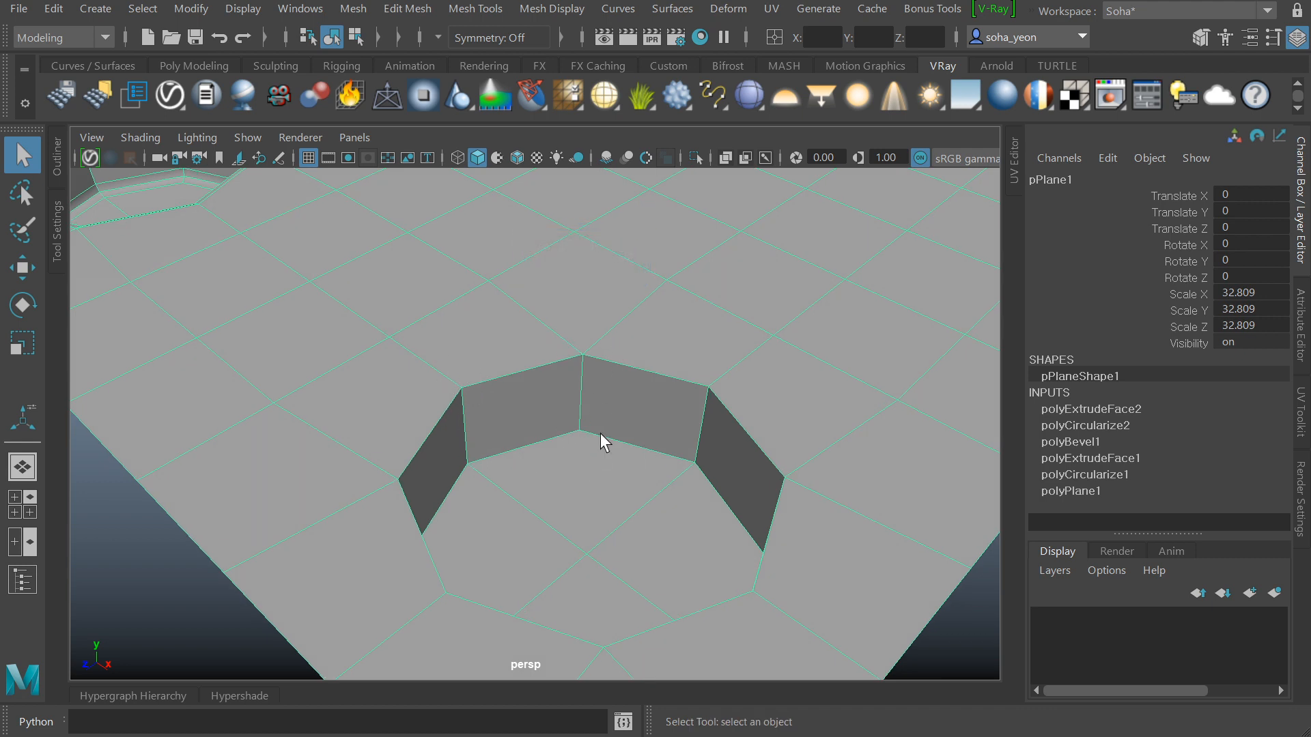
{"action": "left_click_drag", "start_coordinate": [562, 333], "coordinate": [577, 408], "text": "alt"}
{"action": "mouse_move", "coordinate": [633, 407]}
{"action": "right_mouse_down", "text": "alt"}
{"action": "mouse_move", "coordinate": [600, 412]}
{"action": "mouse_move", "coordinate": [619, 418]}
{"action": "right_mouse_up", "text": "alt"}
Step: Switch to edge selection and try to select the edge loop along the first hole's bevelled rim
{"action": "key", "text": "alt+2"}
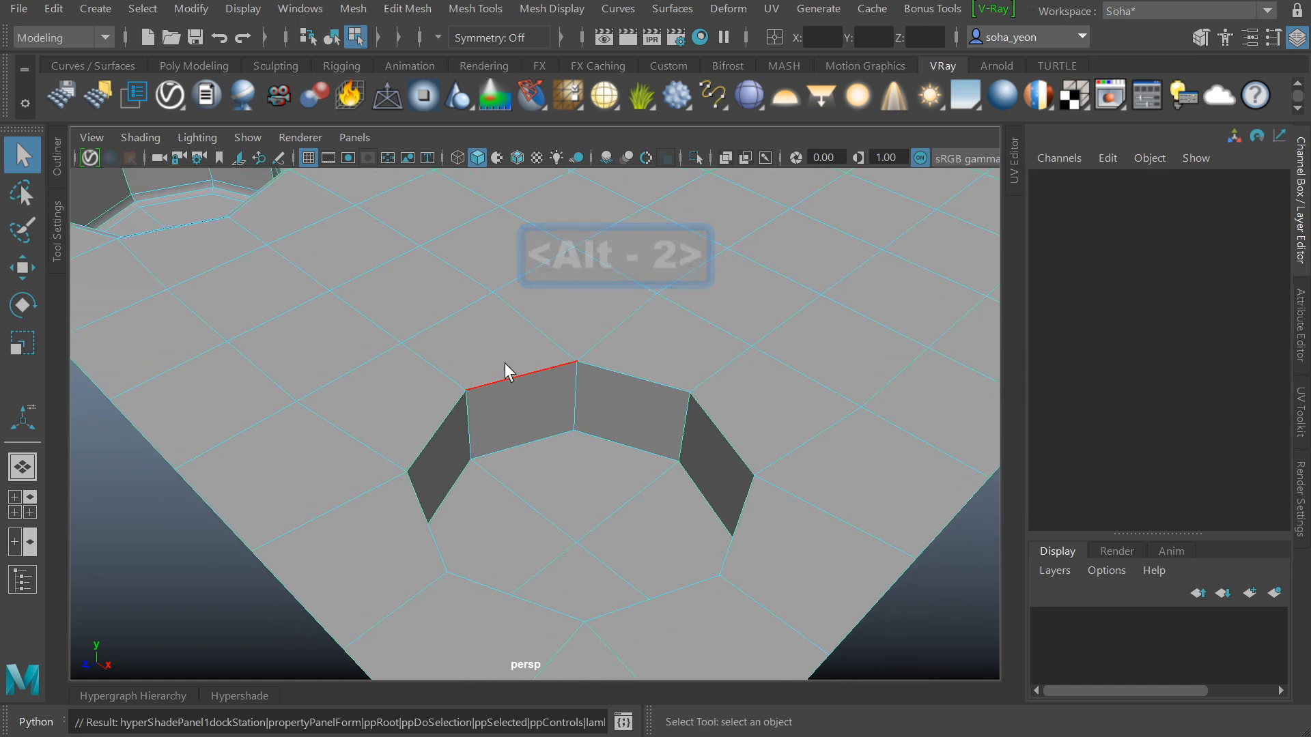
{"action": "middle_click_drag", "start_coordinate": [550, 413], "coordinate": [730, 596], "text": "alt"}
{"action": "middle_click_drag", "start_coordinate": [292, 270], "coordinate": [385, 371], "text": "alt"}
{"action": "right_click_drag", "start_coordinate": [355, 365], "coordinate": [758, 445], "text": "alt"}
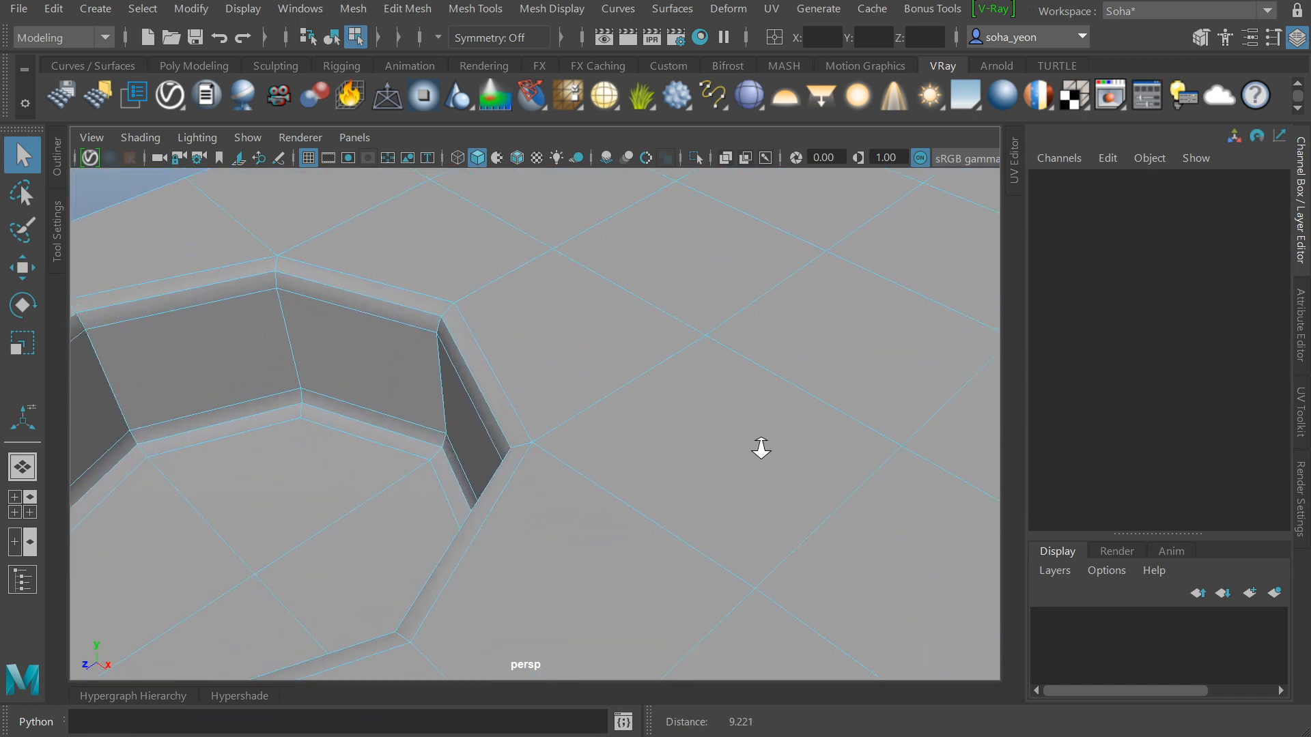
{"action": "middle_click_drag", "start_coordinate": [239, 284], "coordinate": [328, 287], "text": "alt"}
{"action": "double_click", "coordinate": [320, 284]}
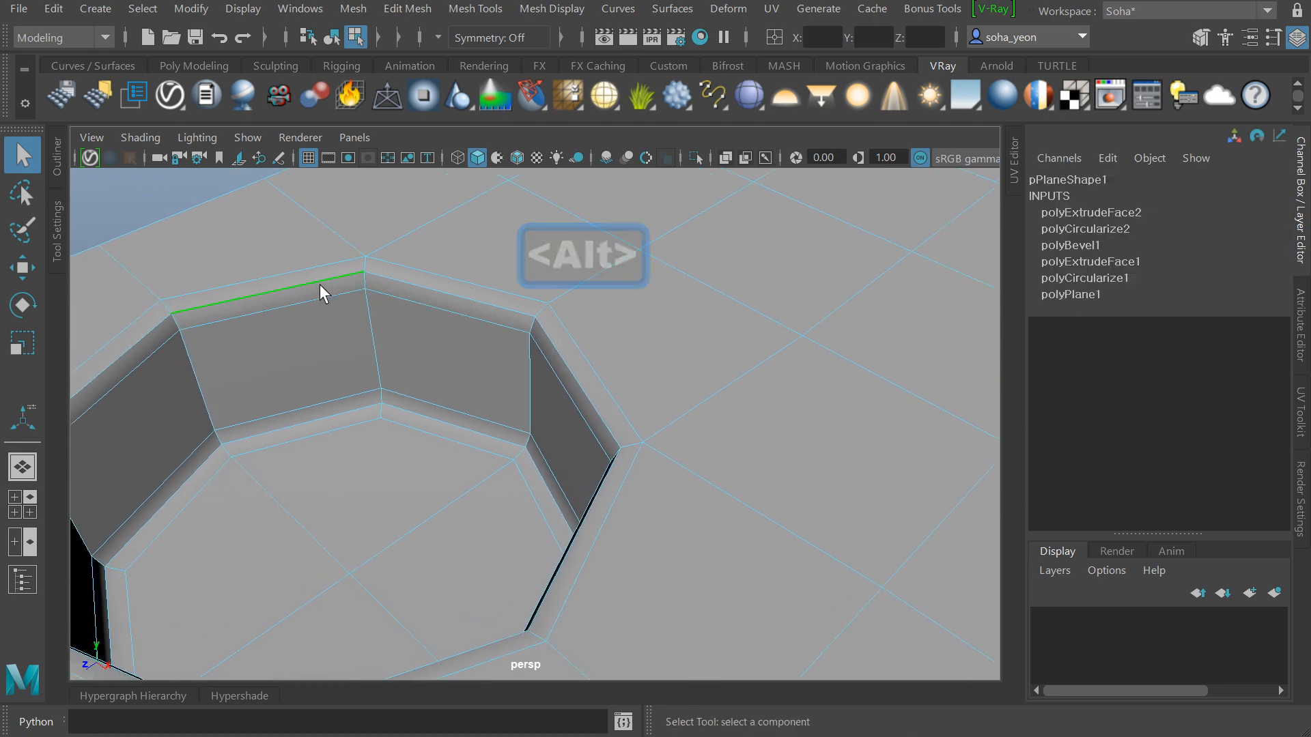
Step: Try to select the second hole's upper rim and floor perimeter as edge loops
{"action": "right_click_drag", "start_coordinate": [591, 345], "coordinate": [444, 355], "text": "alt"}
{"action": "middle_click_drag", "start_coordinate": [629, 471], "coordinate": [328, 266], "text": "alt"}
{"action": "middle_click_drag", "start_coordinate": [798, 553], "coordinate": [758, 453], "text": "alt"}
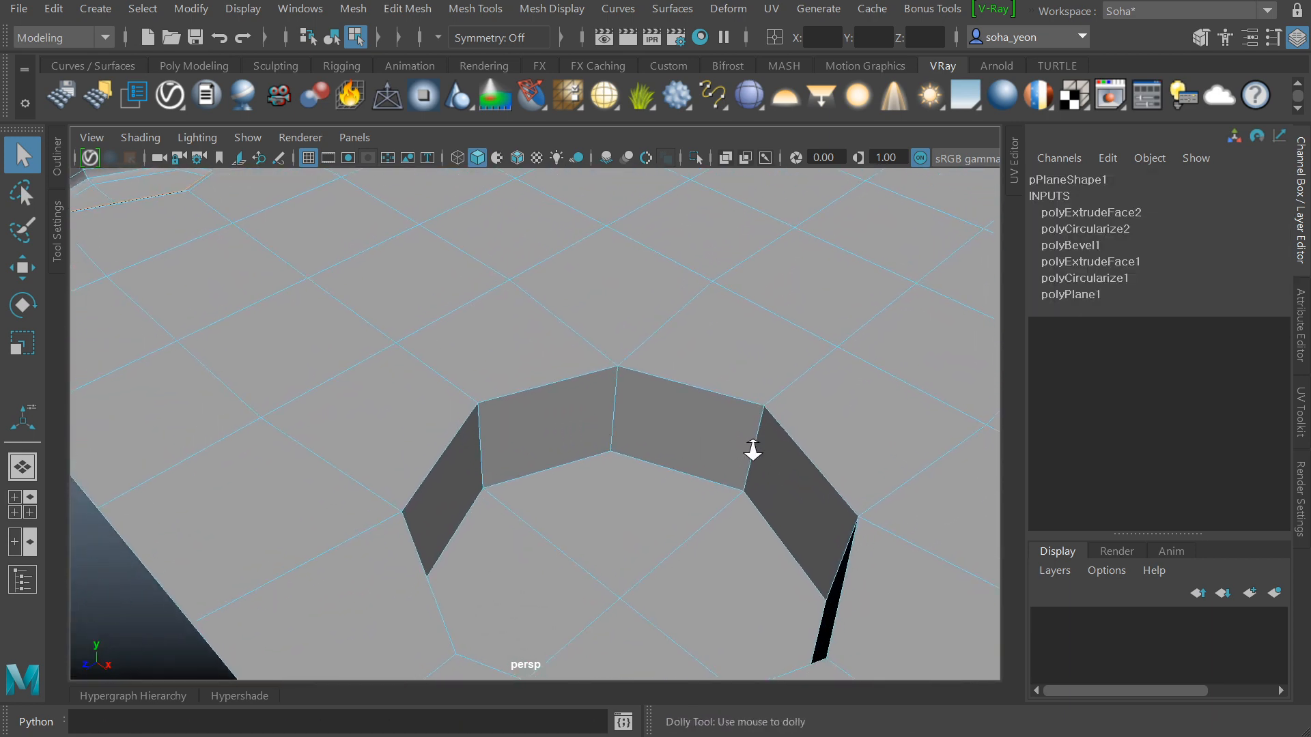
{"action": "right_click_drag", "start_coordinate": [752, 453], "coordinate": [784, 453], "text": "alt"}
{"action": "double_click", "coordinate": [539, 379]}
{"action": "left_click_drag", "start_coordinate": [503, 411], "coordinate": [495, 413], "text": "alt"}
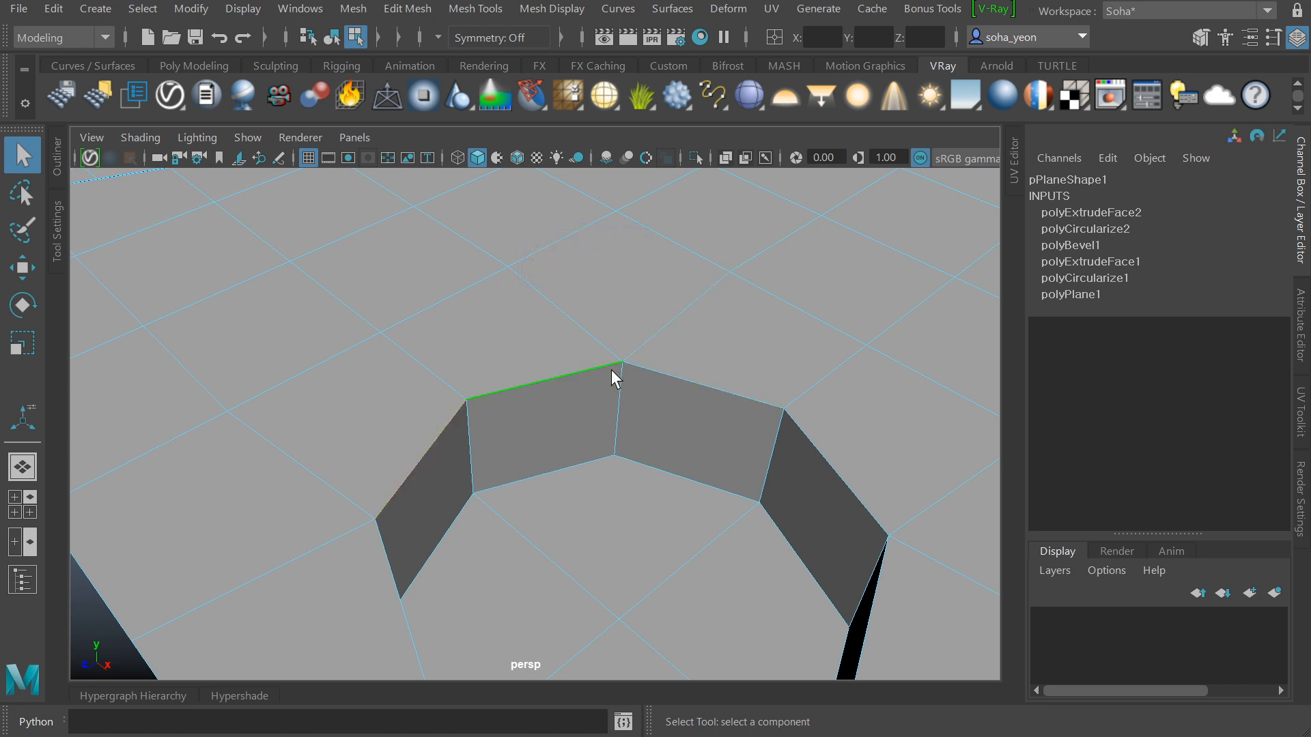
{"action": "double_click", "coordinate": [543, 468]}
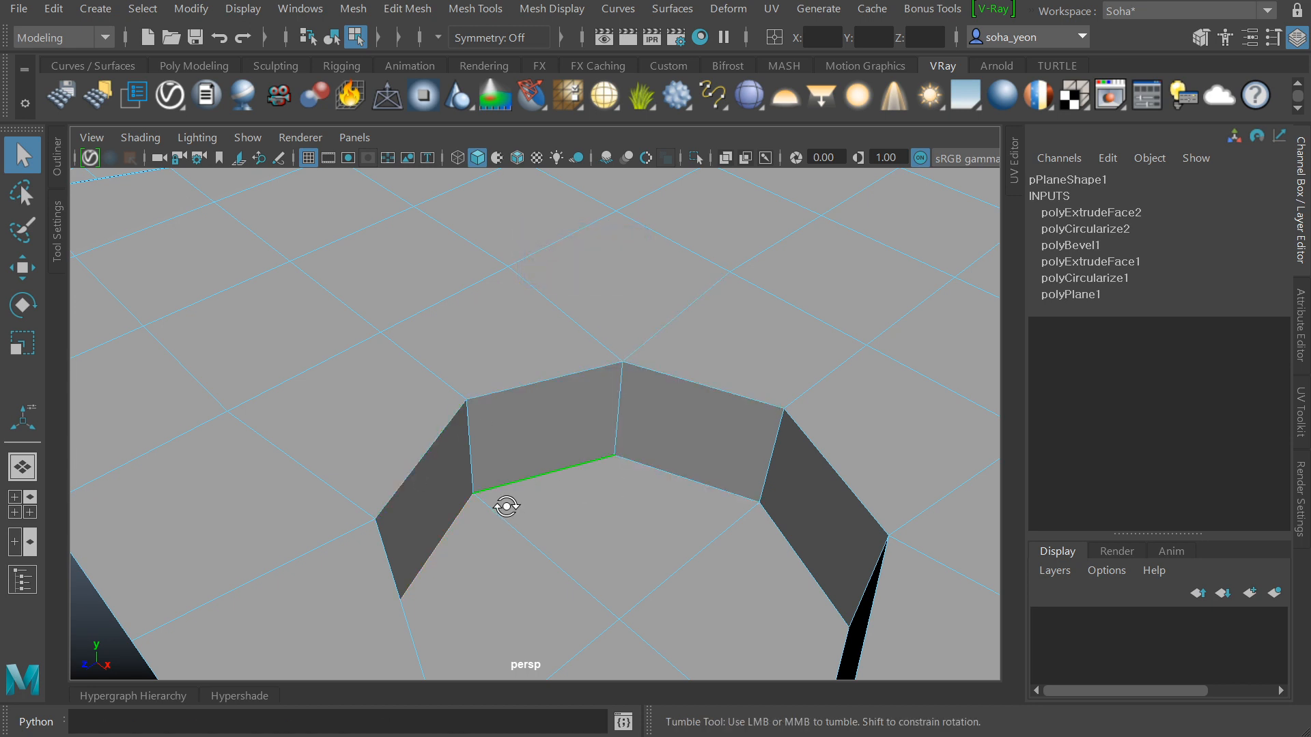
{"action": "left_click_drag", "start_coordinate": [505, 503], "coordinate": [572, 477], "text": "alt"}
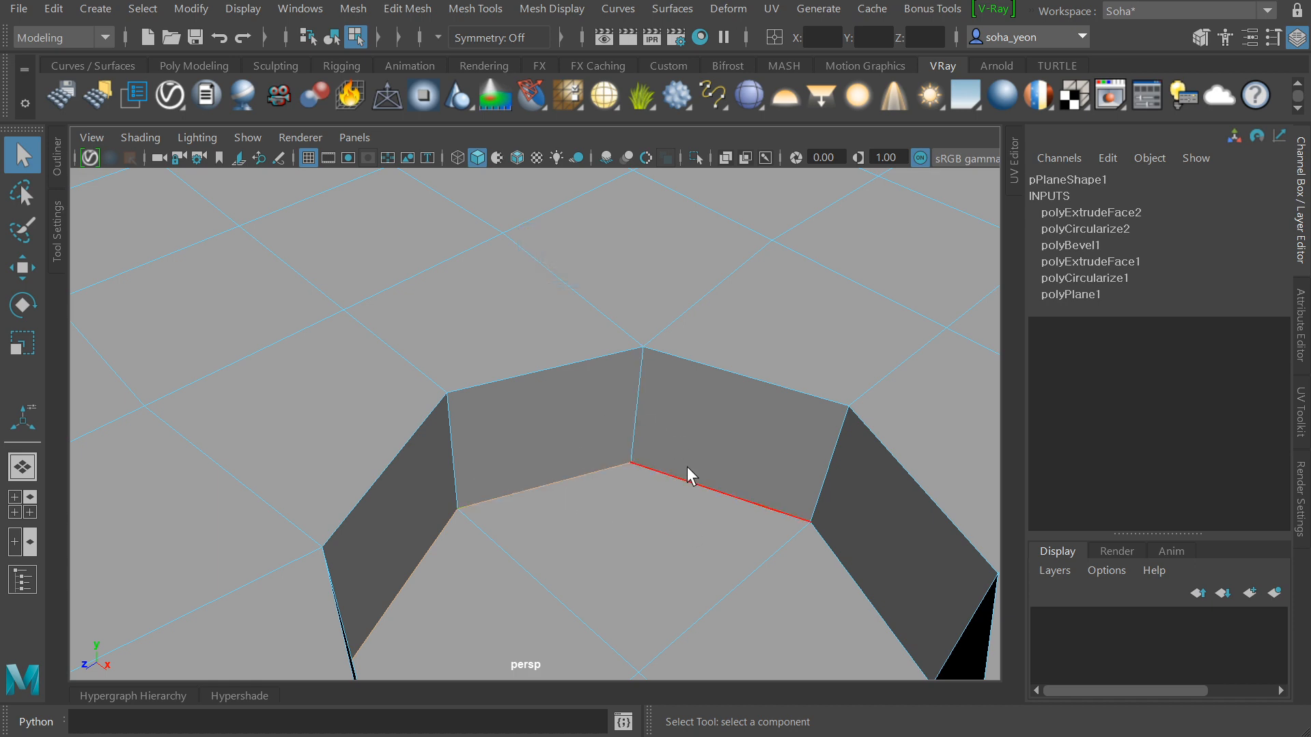
Step: Add individual edges around the second hole's floor to the selection one at a time
{"action": "right_click_drag", "start_coordinate": [668, 477], "coordinate": [436, 441], "text": "alt"}
{"action": "left_click_drag", "start_coordinate": [436, 440], "coordinate": [456, 431], "text": "alt"}
{"action": "right_click_drag", "start_coordinate": [506, 450], "coordinate": [615, 444], "text": "alt"}
{"action": "middle_click_drag", "start_coordinate": [573, 433], "coordinate": [475, 407], "text": "alt"}
{"action": "right_click_drag", "start_coordinate": [580, 379], "coordinate": [534, 454], "text": "alt"}
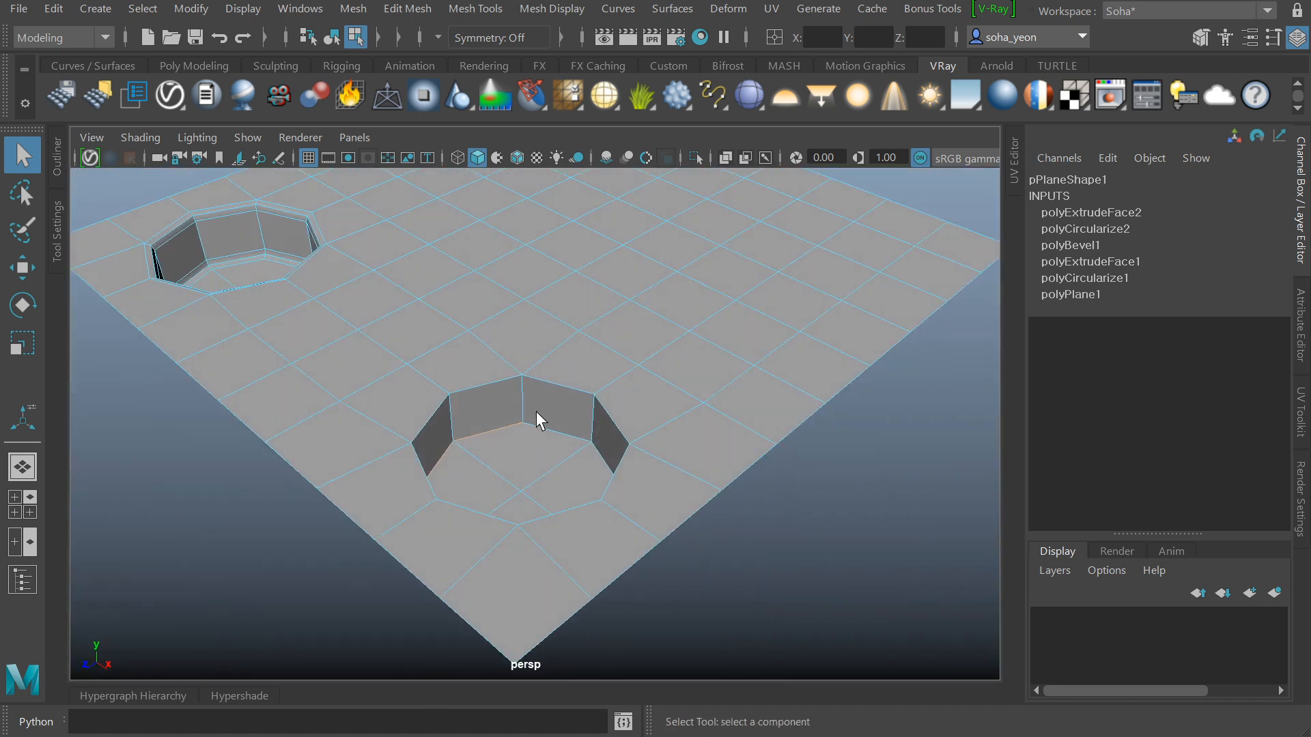
{"action": "left_click_drag", "start_coordinate": [591, 401], "coordinate": [710, 503], "text": "alt"}
{"action": "left_click", "coordinate": [675, 357], "text": "shift"}
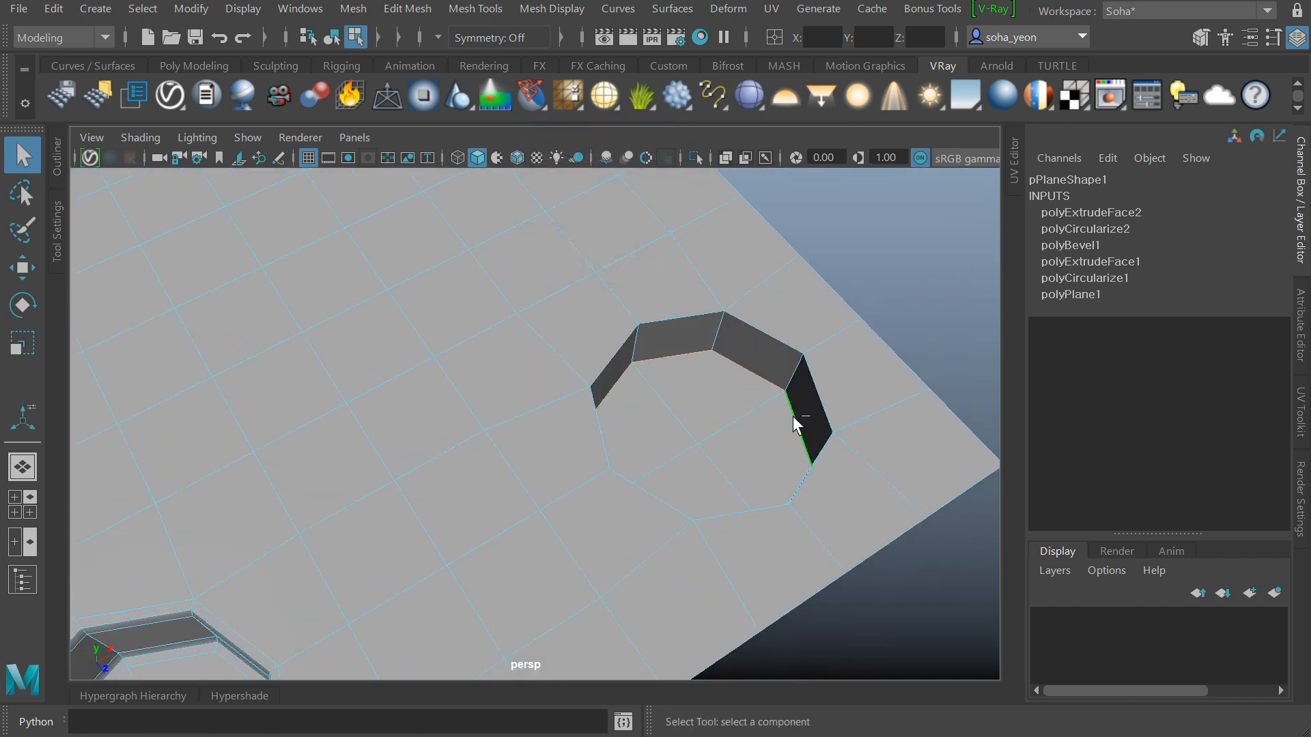
{"action": "left_click_drag", "start_coordinate": [795, 437], "coordinate": [887, 482], "text": "alt"}
{"action": "left_click", "coordinate": [780, 326], "text": "shift"}
{"action": "left_click_drag", "start_coordinate": [785, 348], "coordinate": [464, 524], "text": "alt"}
Step: Select an inner vertex near the plane's positive X, negative Z corner, convert it to its surrounding faces, and circularize them
{"action": "key", "text": "alt+1"}
{"action": "left_click", "coordinate": [711, 404]}
{"action": "left_click_drag", "start_coordinate": [718, 445], "coordinate": [530, 434], "text": "alt"}
{"action": "key", "text": "ctrl+3"}
{"action": "key", "text": "alt+g"}
{"action": "right_click_drag", "start_coordinate": [529, 427], "coordinate": [695, 440], "text": "alt"}
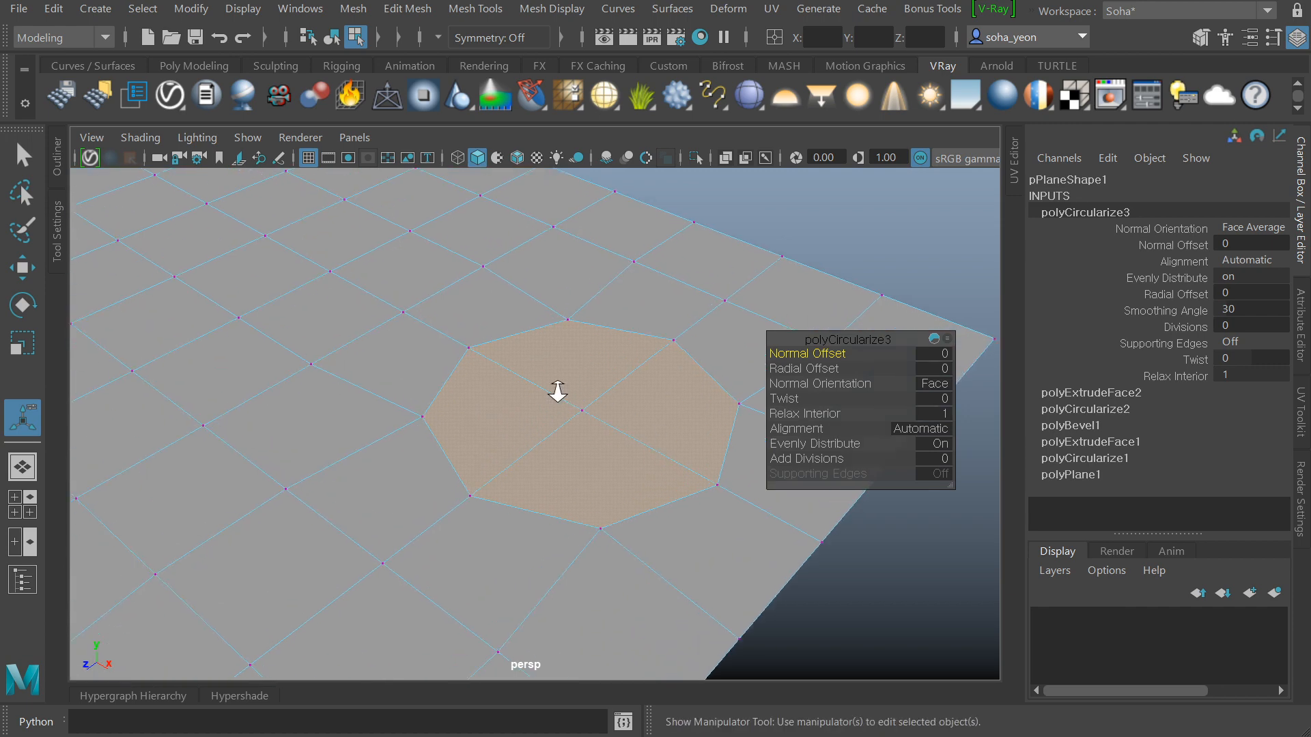
Step: Extrude the third circle's faces with an Offset of 0.361 to inset a narrow border ring
{"action": "key", "text": "alt+w"}
{"action": "middle_click_drag", "start_coordinate": [574, 389], "coordinate": [582, 407], "text": "alt"}
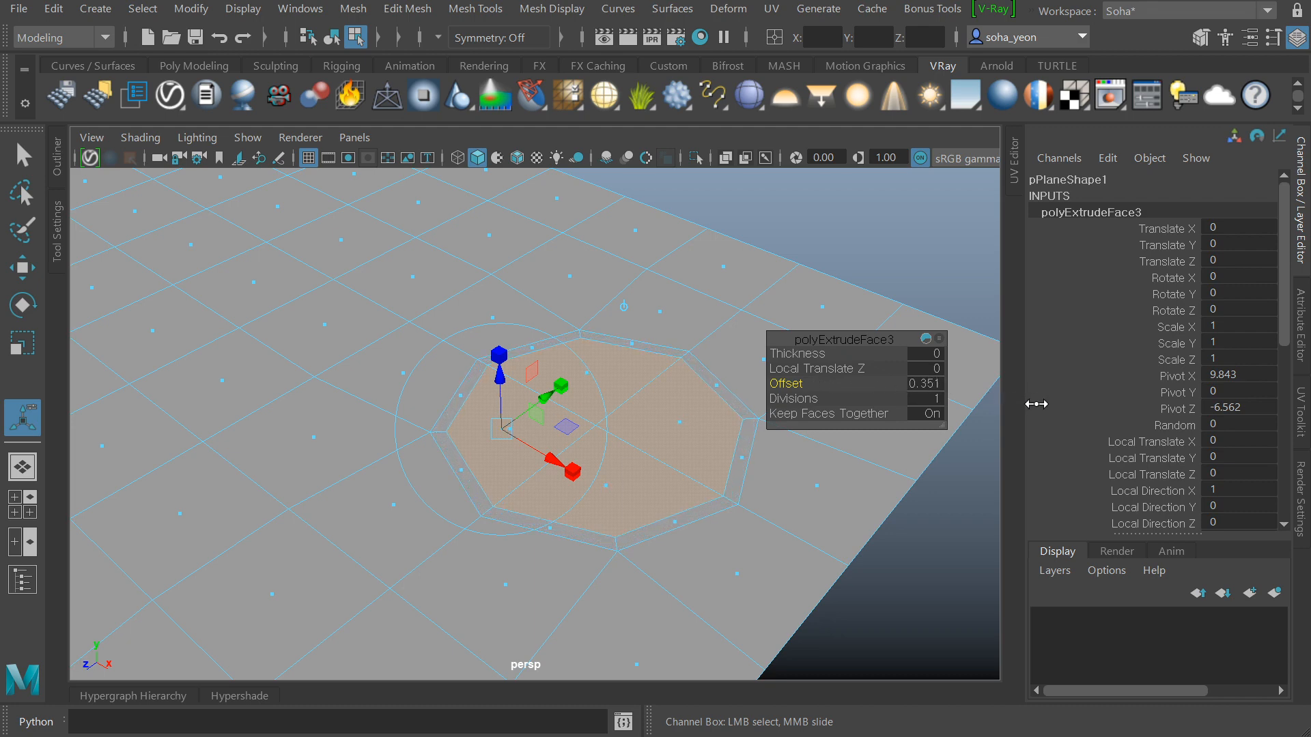
{"action": "left_click_drag", "start_coordinate": [605, 409], "coordinate": [588, 468], "text": "alt"}
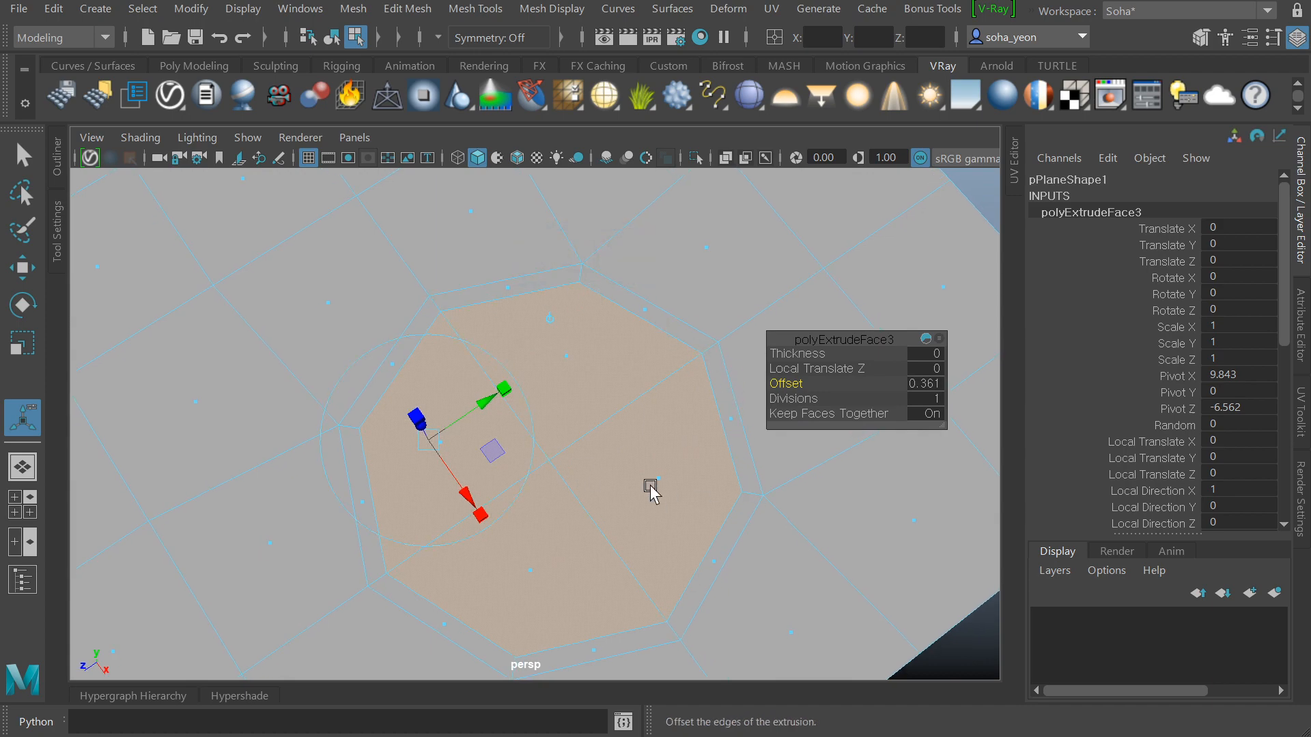
{"action": "left_click_drag", "start_coordinate": [650, 490], "coordinate": [664, 454], "text": "alt"}
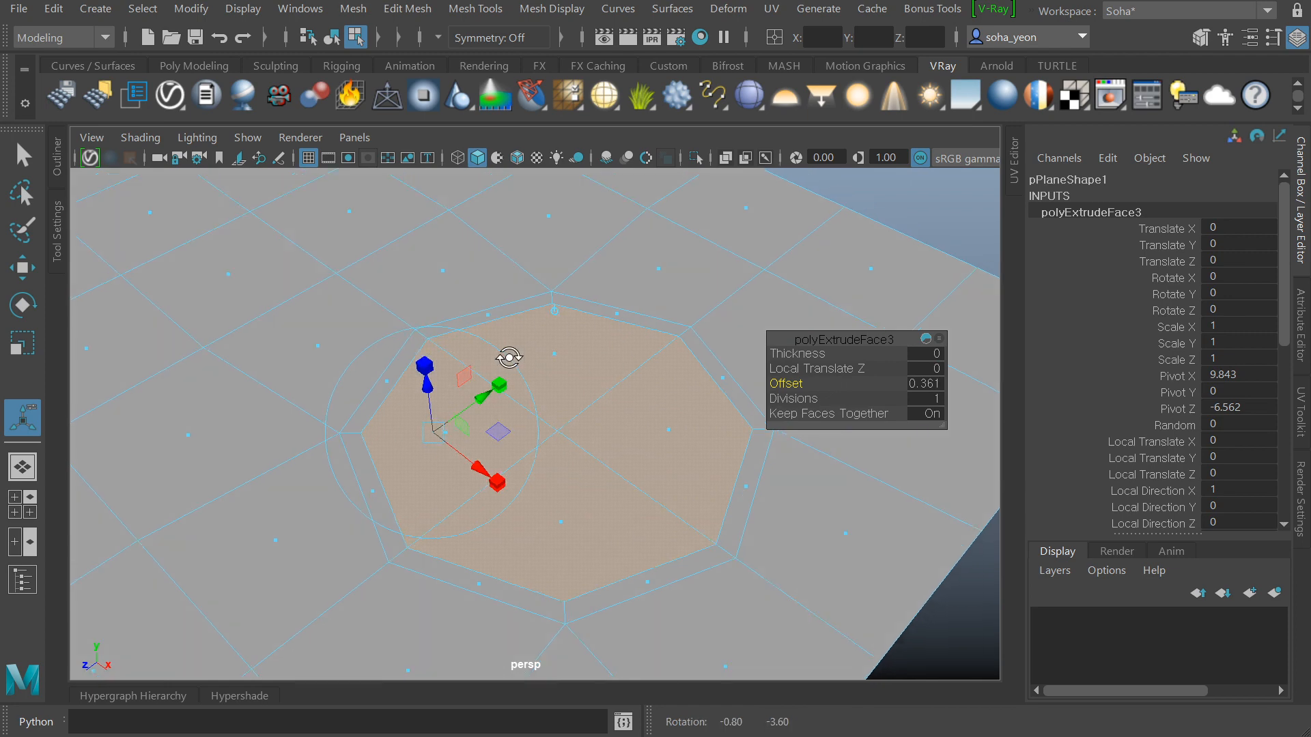
{"action": "right_click_drag", "start_coordinate": [507, 357], "coordinate": [518, 344], "text": "alt"}
Step: Extrude the inset faces downward twice, with Local Translate Z of about -0.435 for the first and -2.179 for the second
{"action": "key", "text": "ctrl+e"}
{"action": "left_click_drag", "start_coordinate": [440, 359], "coordinate": [443, 369]}
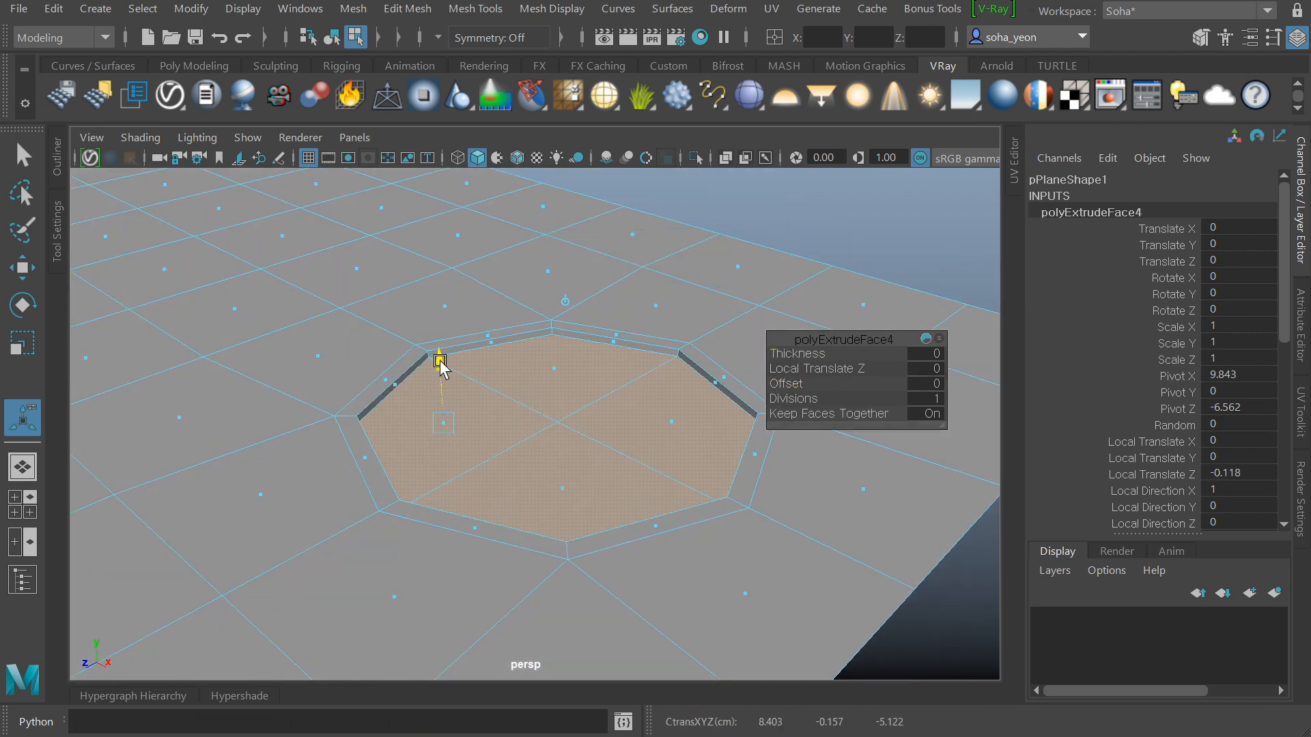
{"action": "scroll", "coordinate": [487, 356], "scroll_direction": "down", "scroll_amount": 3}
{"action": "key", "text": "alt+w"}
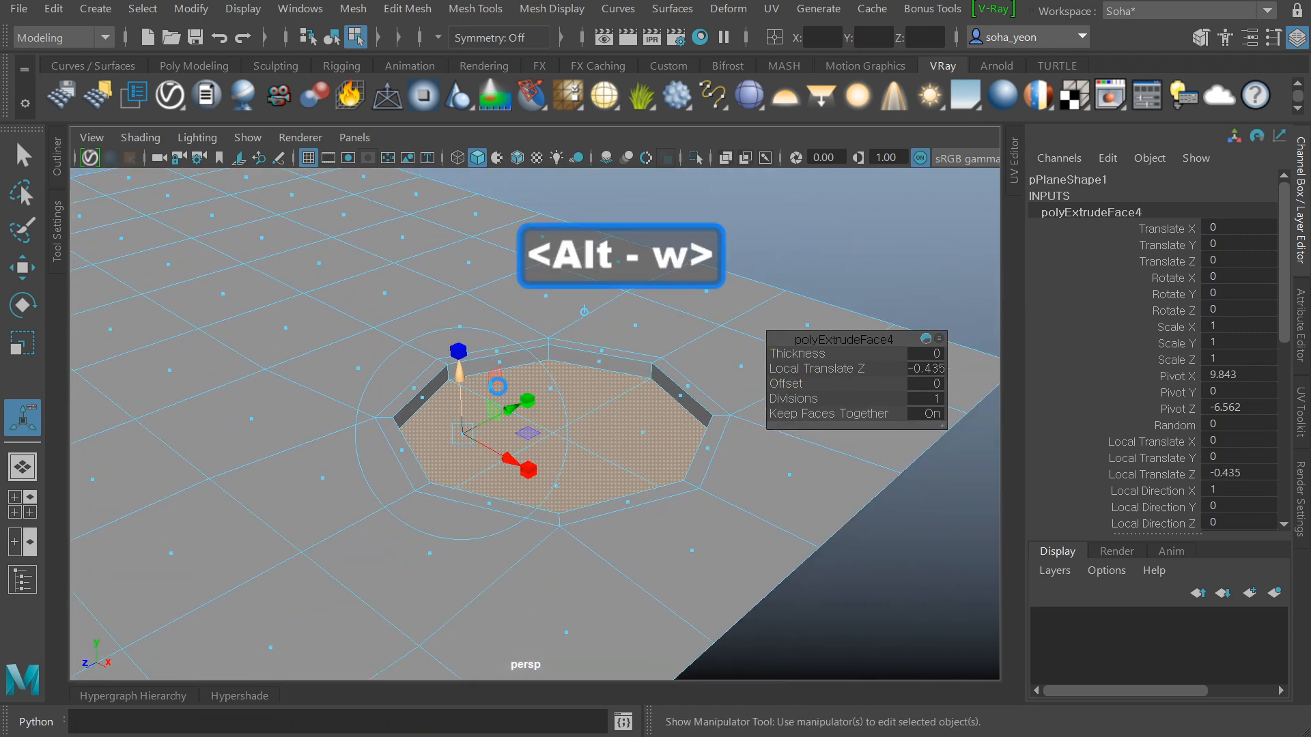
{"action": "left_click_drag", "start_coordinate": [462, 377], "coordinate": [547, 468]}
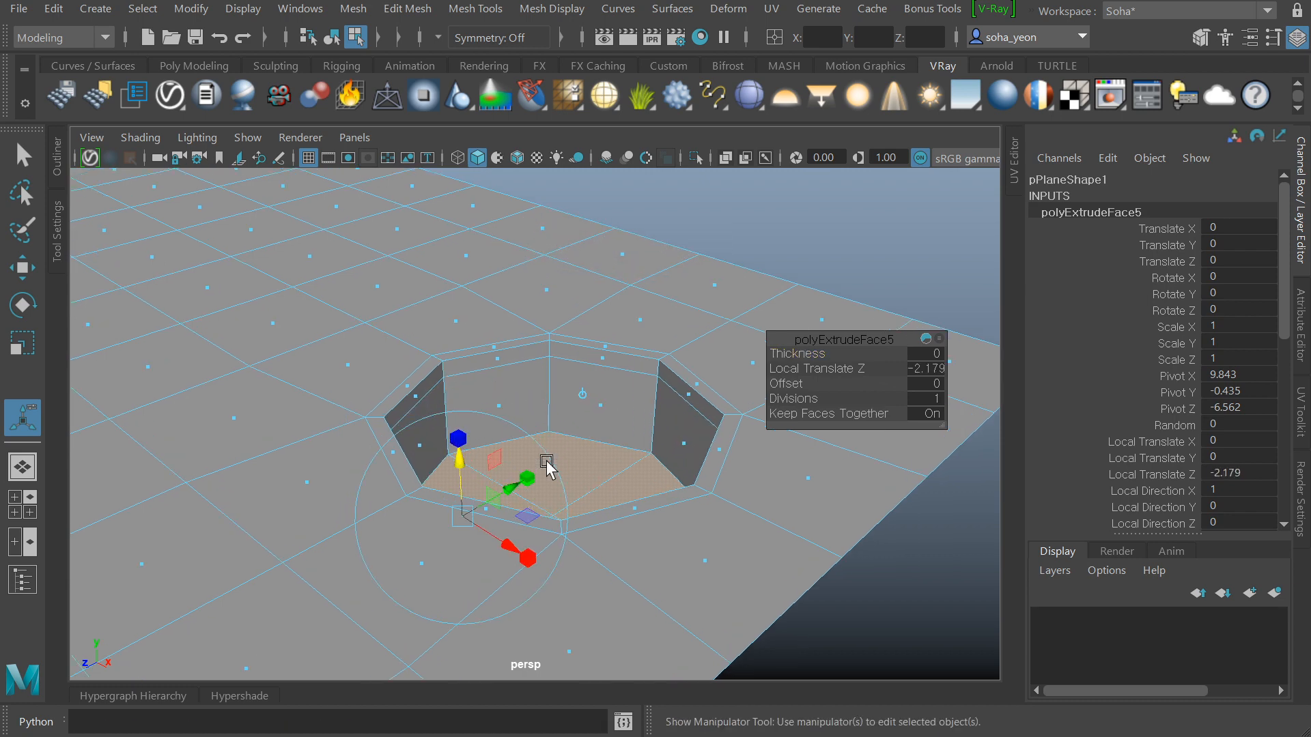
Step: Extrude the third hole's floor with Local Translate Z of about -0.381, and extrude it again with the faces scaled inward to about 0.7
{"action": "key", "text": "alt+w"}
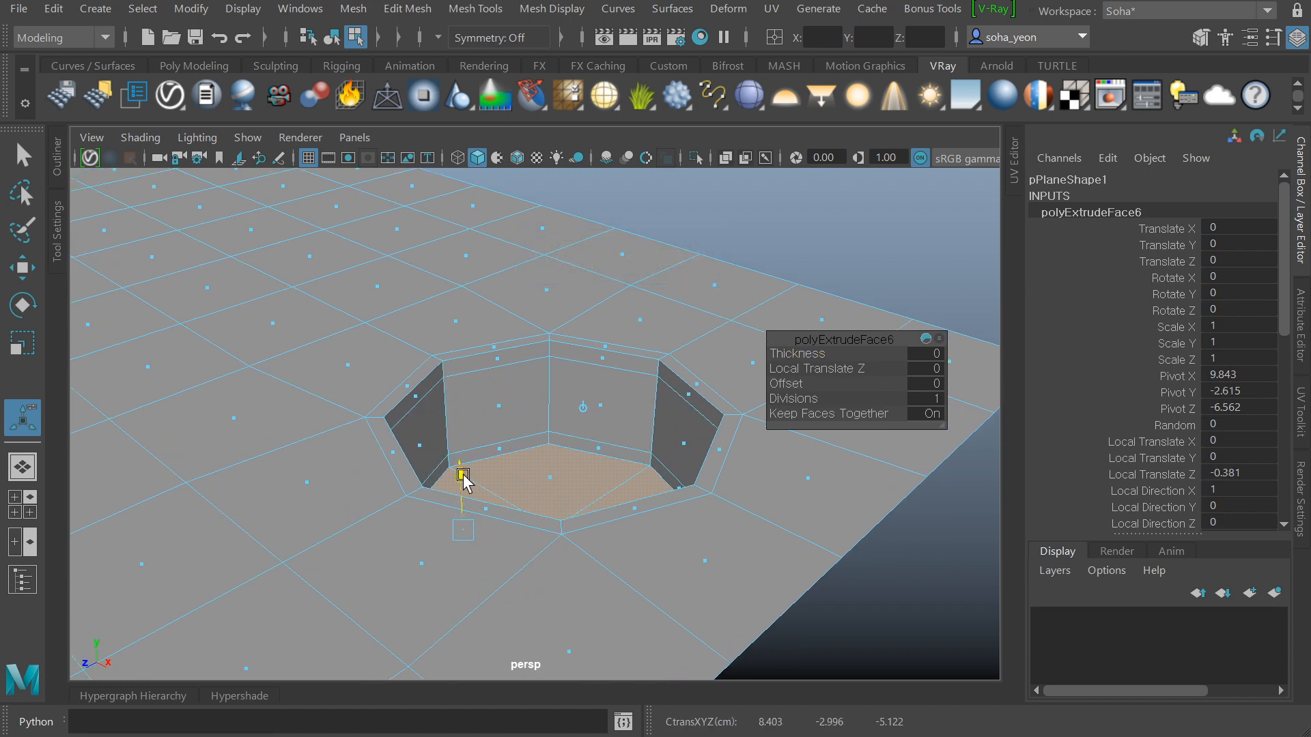
{"action": "left_click_drag", "start_coordinate": [464, 529], "coordinate": [459, 530]}
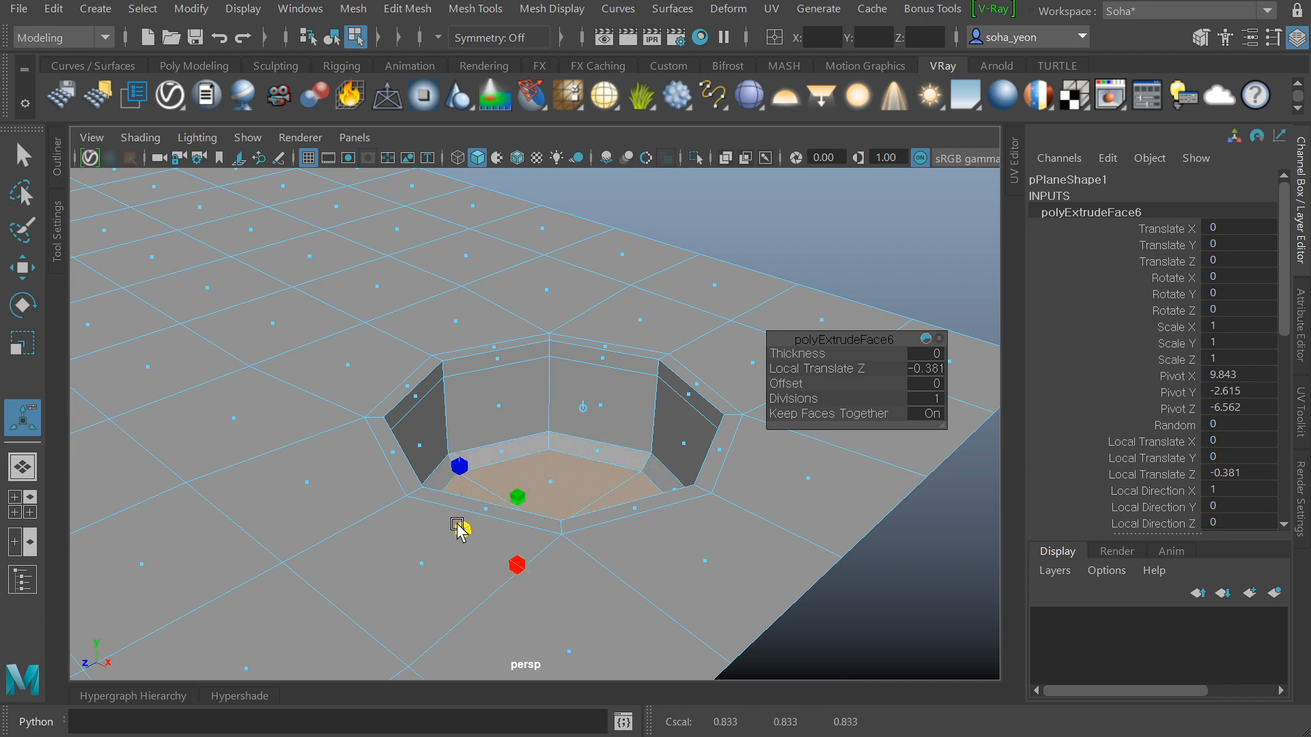
{"action": "key", "text": "ctrl+z"}
{"action": "key", "text": "alt+w"}
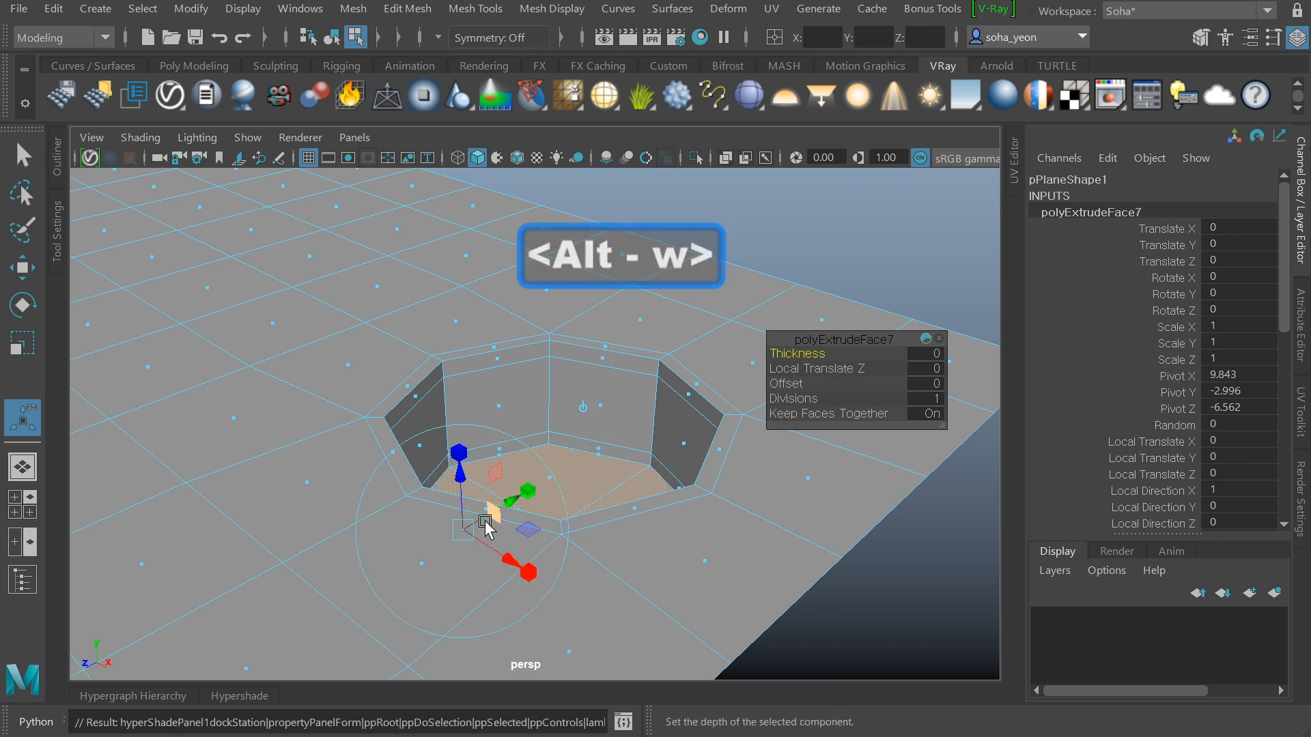
{"action": "left_click_drag", "start_coordinate": [453, 467], "coordinate": [457, 456]}
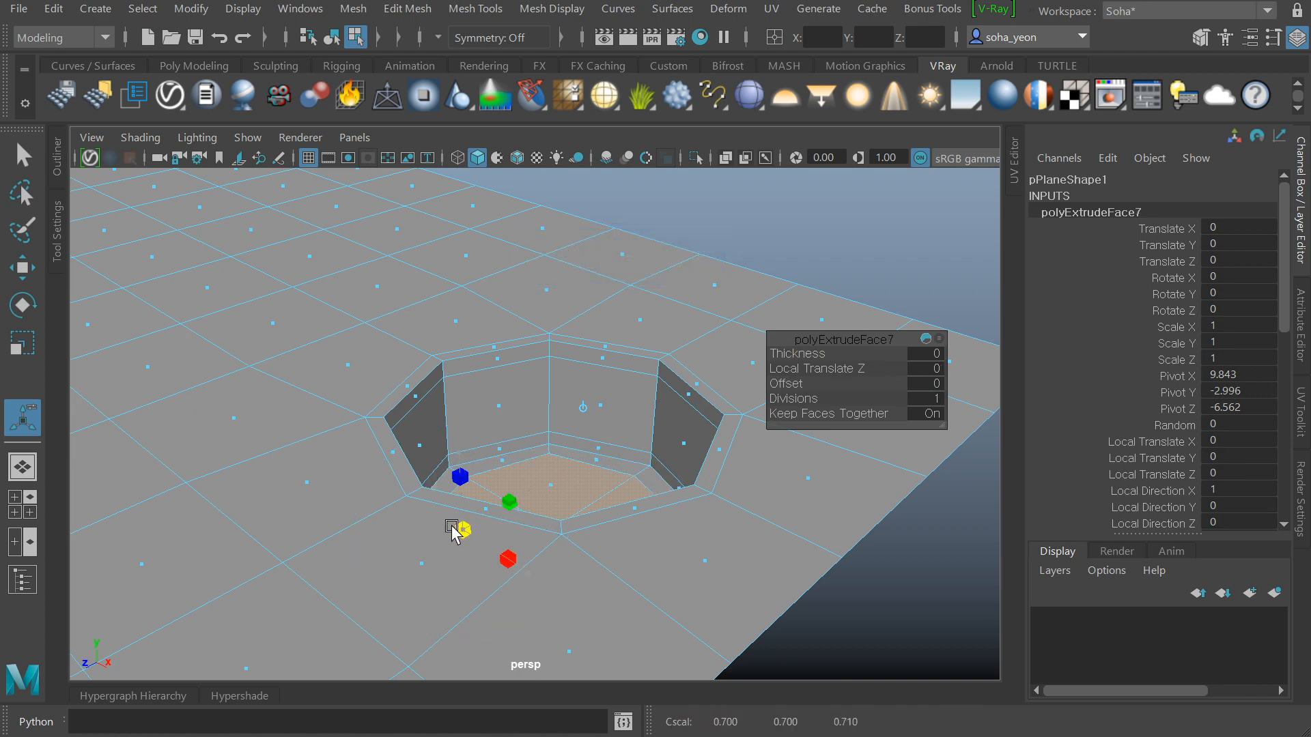
Step: Return to object mode and clear the selection on the plane
{"action": "left_click_drag", "start_coordinate": [456, 525], "coordinate": [363, 462], "text": "alt"}
{"action": "key", "text": "alt+grave"}
{"action": "scroll", "coordinate": [559, 460], "scroll_direction": "down", "scroll_amount": 5}
{"action": "middle_click_drag", "start_coordinate": [362, 462], "coordinate": [534, 509], "text": "alt"}
{"action": "left_click_drag", "start_coordinate": [533, 509], "coordinate": [715, 261], "text": "alt"}
{"action": "key", "text": "alt+grave"}
{"action": "key", "text": "alt+grave"}
{"action": "left_click", "coordinate": [715, 260]}
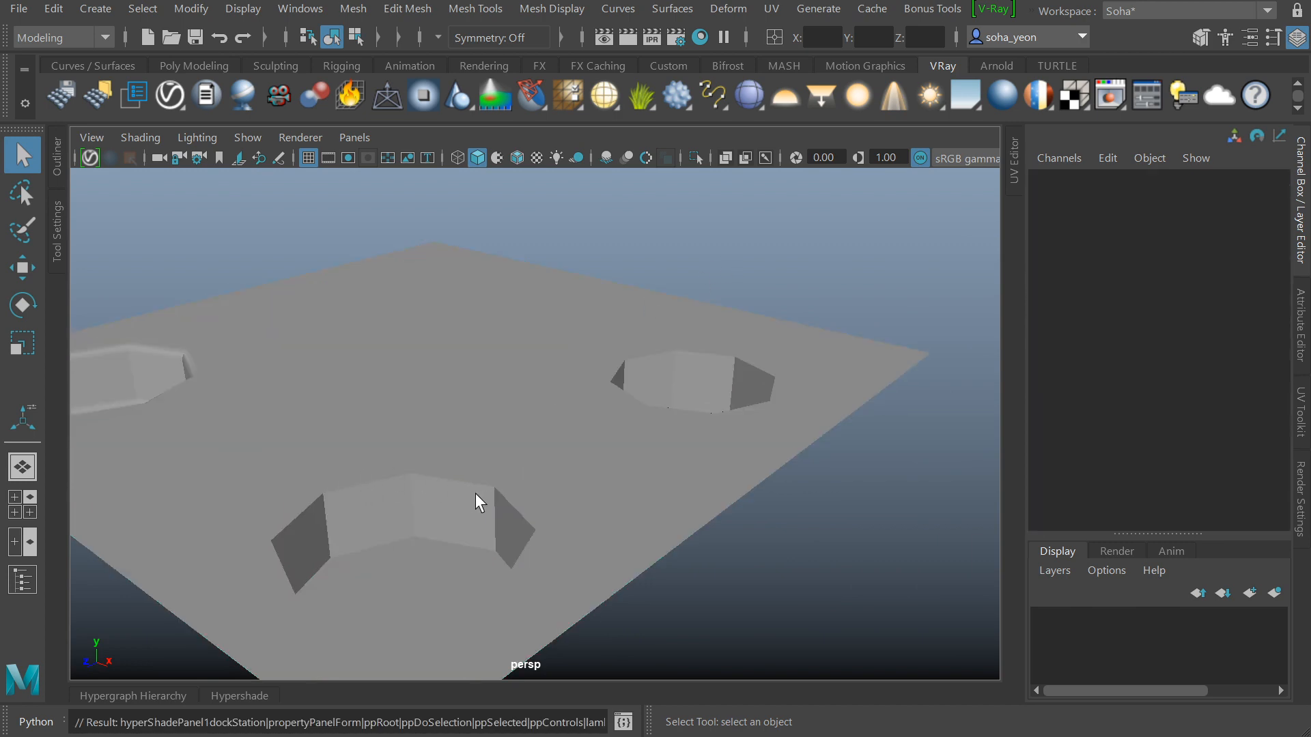
Step: Select the plane and compare the wireframe of the plainly extruded hole with the supporting edges around the third hole
{"action": "left_click_drag", "start_coordinate": [514, 504], "coordinate": [416, 591], "text": "alt"}
{"action": "middle_click_drag", "start_coordinate": [416, 591], "coordinate": [362, 621], "text": "alt"}
{"action": "right_click_drag", "start_coordinate": [362, 621], "coordinate": [618, 570], "text": "alt"}
{"action": "left_click", "coordinate": [617, 571]}
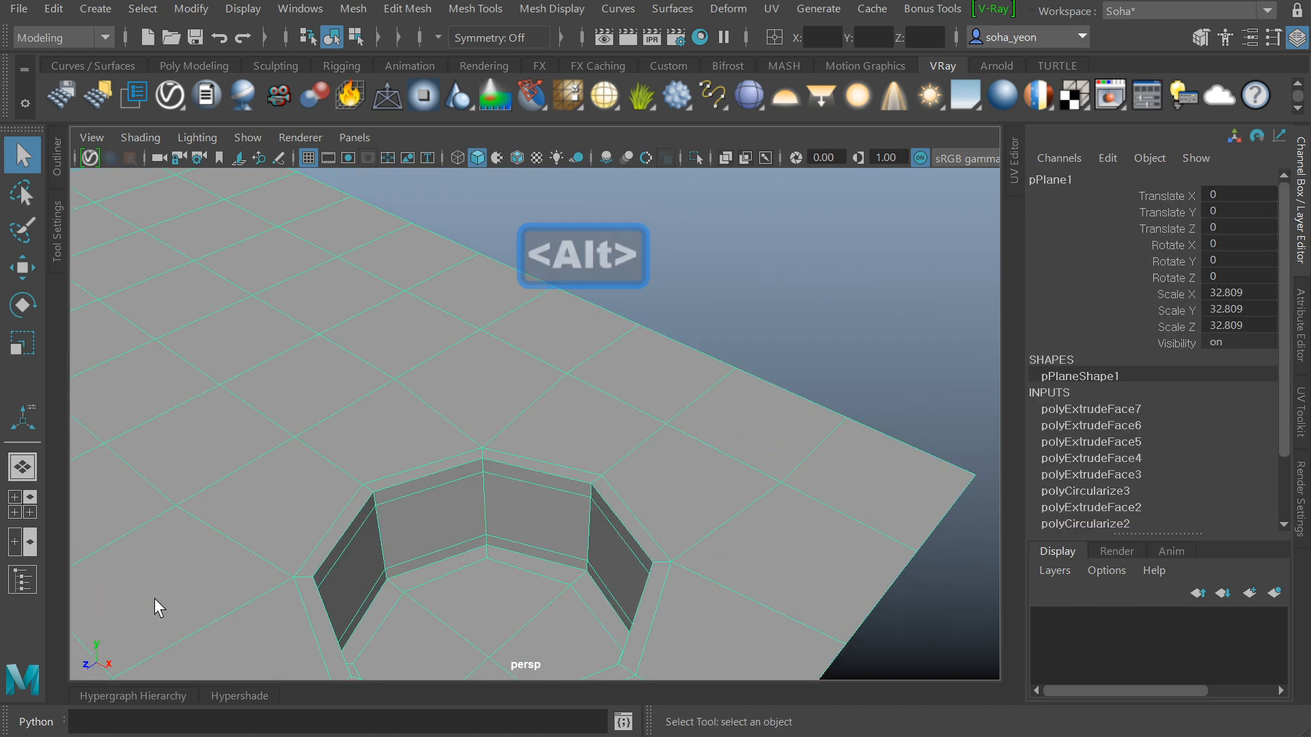
{"action": "middle_click_drag", "start_coordinate": [155, 606], "coordinate": [594, 323], "text": "alt"}
{"action": "right_click_drag", "start_coordinate": [594, 324], "coordinate": [345, 458], "text": "alt"}
{"action": "middle_click_drag", "start_coordinate": [345, 458], "coordinate": [504, 364], "text": "alt"}
{"action": "right_click_drag", "start_coordinate": [504, 364], "coordinate": [469, 477], "text": "alt"}
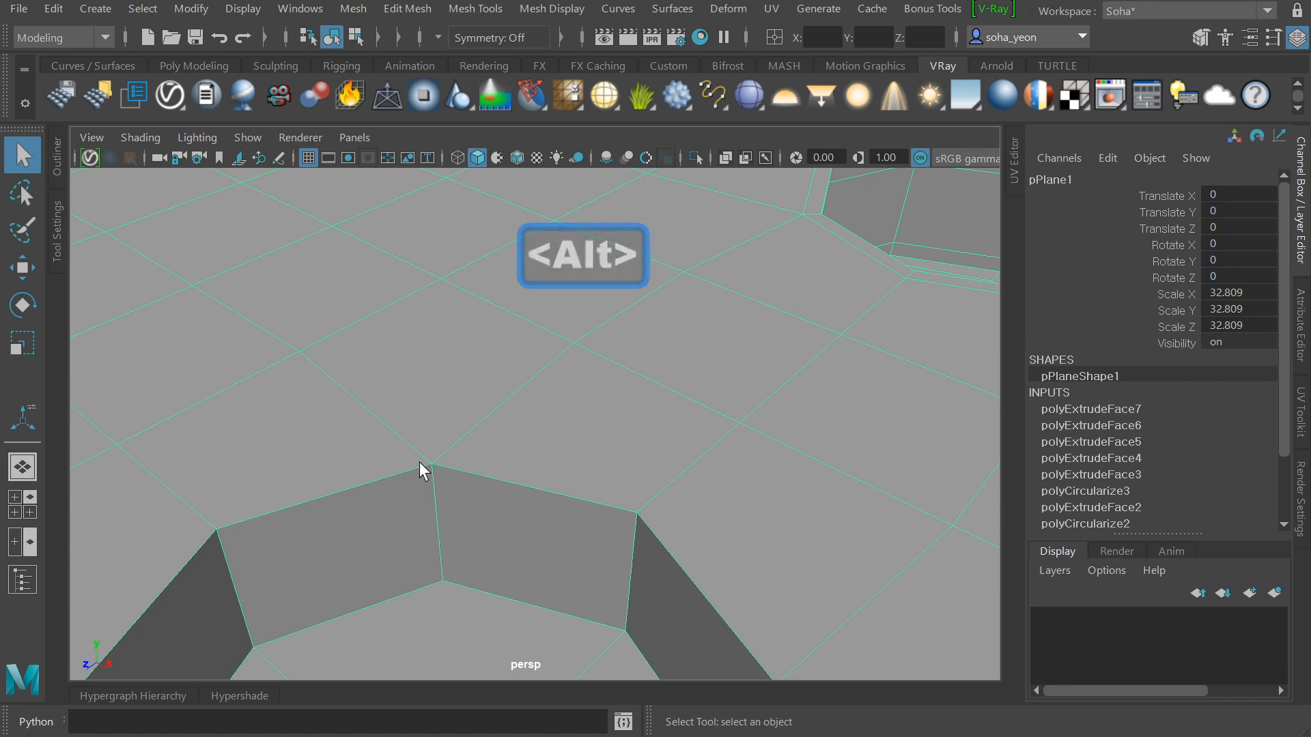
{"action": "right_click_drag", "start_coordinate": [382, 480], "coordinate": [342, 532], "text": "alt"}
{"action": "middle_click_drag", "start_coordinate": [341, 533], "coordinate": [289, 670], "text": "alt"}
{"action": "right_click_drag", "start_coordinate": [290, 670], "coordinate": [514, 591], "text": "alt"}
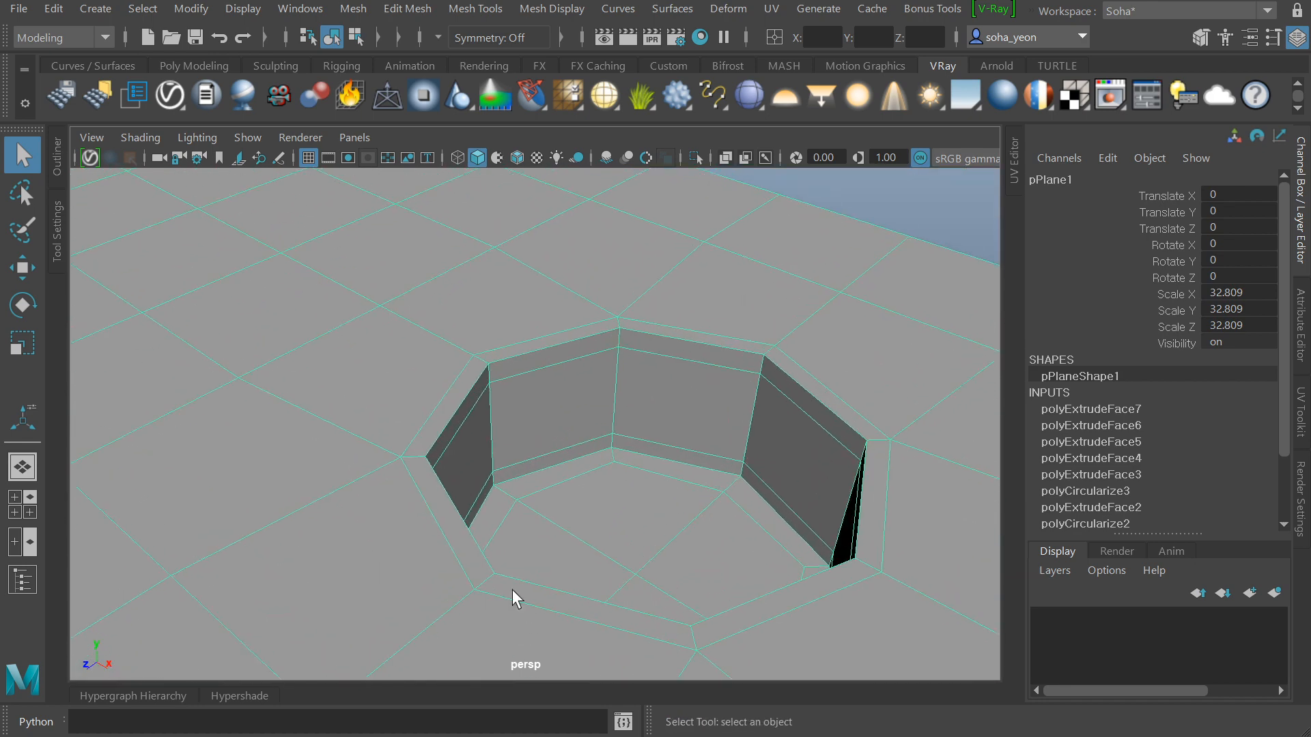
{"action": "left_click_drag", "start_coordinate": [513, 591], "coordinate": [553, 546], "text": "alt"}
{"action": "middle_click_drag", "start_coordinate": [553, 546], "coordinate": [485, 478], "text": "alt"}
{"action": "right_click_drag", "start_coordinate": [484, 478], "coordinate": [612, 375], "text": "alt"}
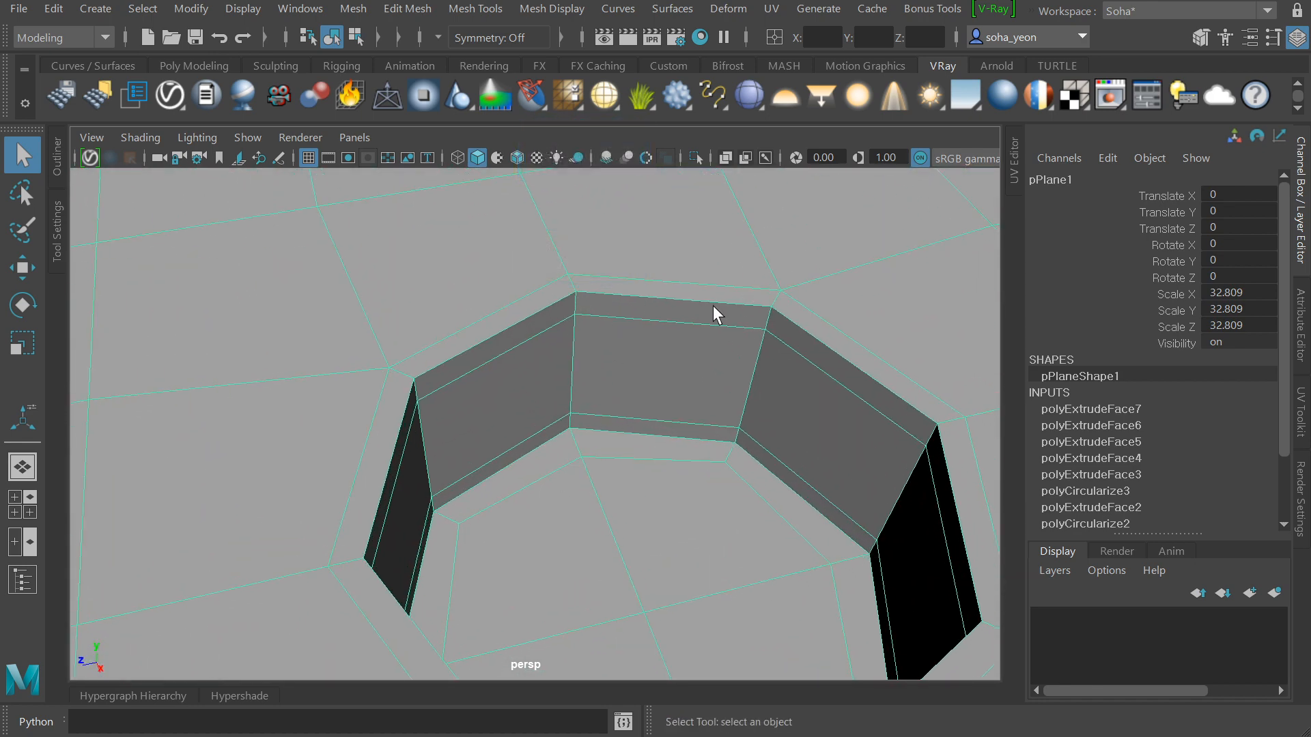
Step: Select the edge loop around the third hole's rim and examine the border edges on either side of it
{"action": "key", "text": "alt+2"}
{"action": "double_click", "coordinate": [695, 298]}
{"action": "left_click_drag", "start_coordinate": [719, 350], "coordinate": [821, 342], "text": "alt"}
{"action": "left_click_drag", "start_coordinate": [540, 449], "coordinate": [386, 454], "text": "alt"}
{"action": "right_click_drag", "start_coordinate": [580, 450], "coordinate": [512, 527], "text": "alt"}
{"action": "middle_click_drag", "start_coordinate": [512, 527], "coordinate": [449, 484], "text": "alt"}
{"action": "right_click_drag", "start_coordinate": [449, 484], "coordinate": [506, 477], "text": "alt"}
{"action": "left_click_drag", "start_coordinate": [505, 477], "coordinate": [475, 440], "text": "alt"}
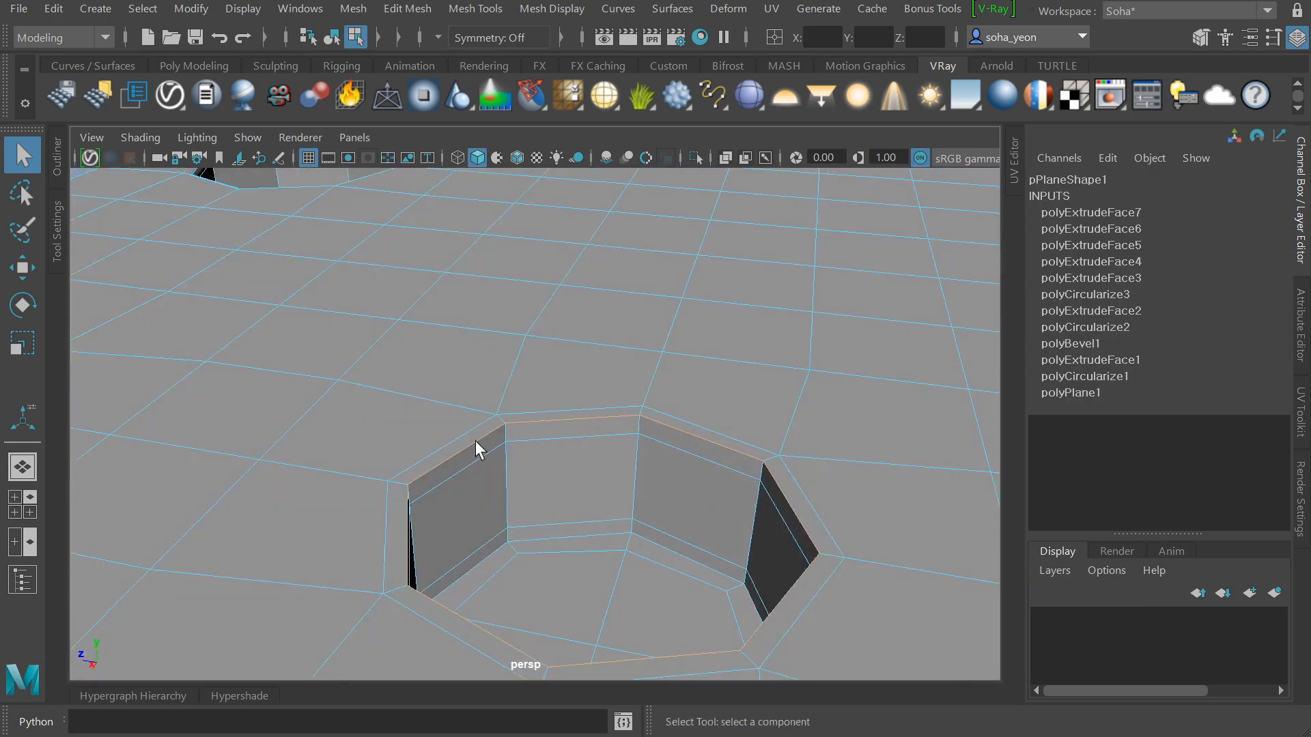
{"action": "right_click_drag", "start_coordinate": [475, 440], "coordinate": [512, 424], "text": "alt"}
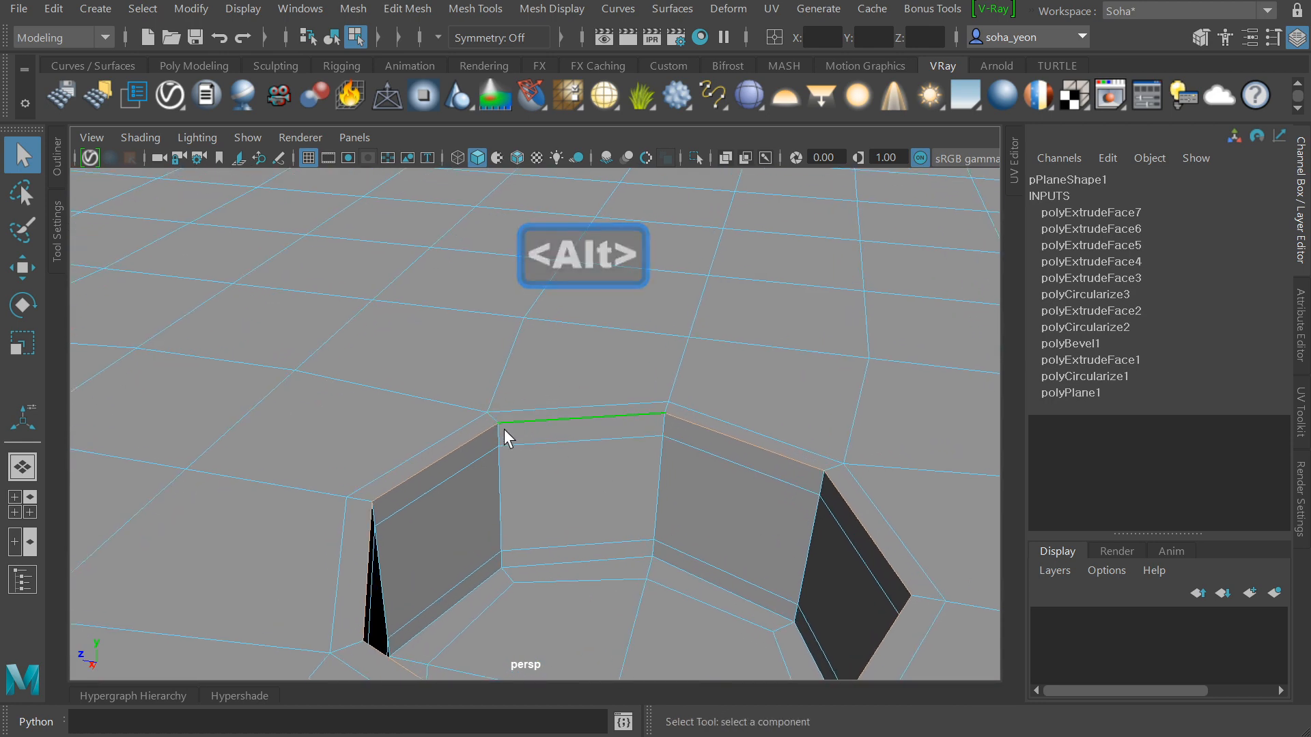
{"action": "right_click_drag", "start_coordinate": [730, 460], "coordinate": [529, 449], "text": "alt"}
Step: Return to object mode, switch the plane to smooth mesh preview, and deselect it
{"action": "key", "text": "alt+grave"}
{"action": "key", "text": "3"}
{"action": "left_click_drag", "start_coordinate": [530, 490], "coordinate": [608, 483], "text": "alt"}
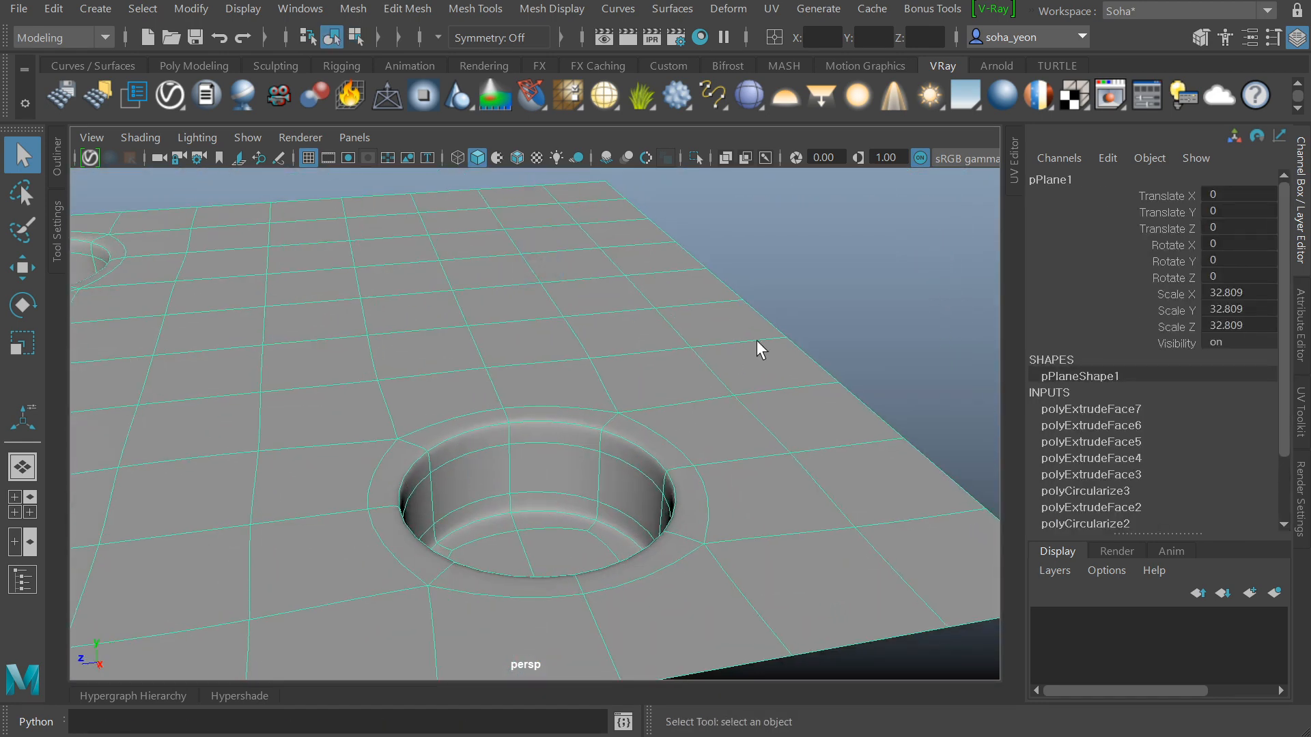
{"action": "left_click", "coordinate": [805, 293]}
{"action": "left_click_drag", "start_coordinate": [458, 474], "coordinate": [416, 491], "text": "alt"}
{"action": "right_click_drag", "start_coordinate": [417, 491], "coordinate": [557, 481], "text": "alt"}
{"action": "left_click_drag", "start_coordinate": [557, 481], "coordinate": [453, 421], "text": "alt"}
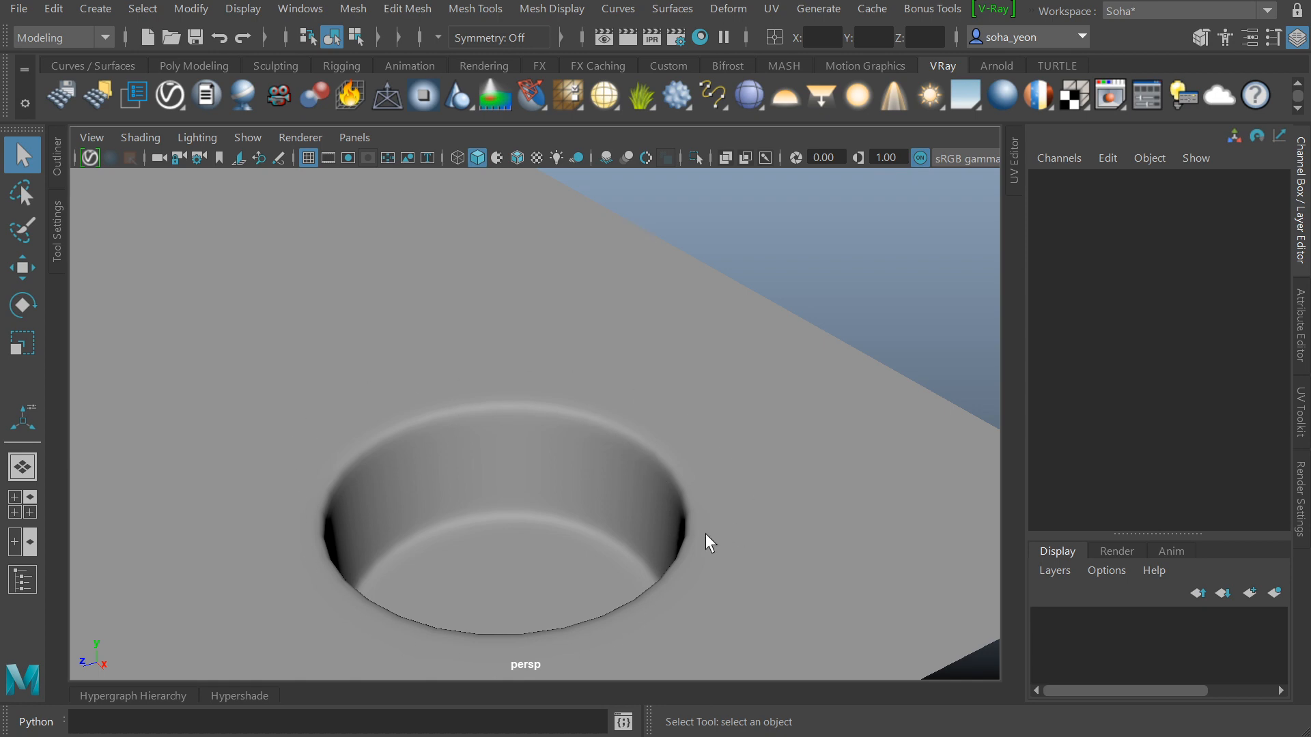
Step: Compare the smoothed wireframe of the hole without supporting edges with that of the two holes that have them
{"action": "right_click_drag", "start_coordinate": [706, 534], "coordinate": [158, 547], "text": "alt"}
{"action": "middle_click_drag", "start_coordinate": [158, 548], "coordinate": [427, 486], "text": "alt"}
{"action": "right_click_drag", "start_coordinate": [426, 486], "coordinate": [399, 459], "text": "alt"}
{"action": "left_click", "coordinate": [517, 479]}
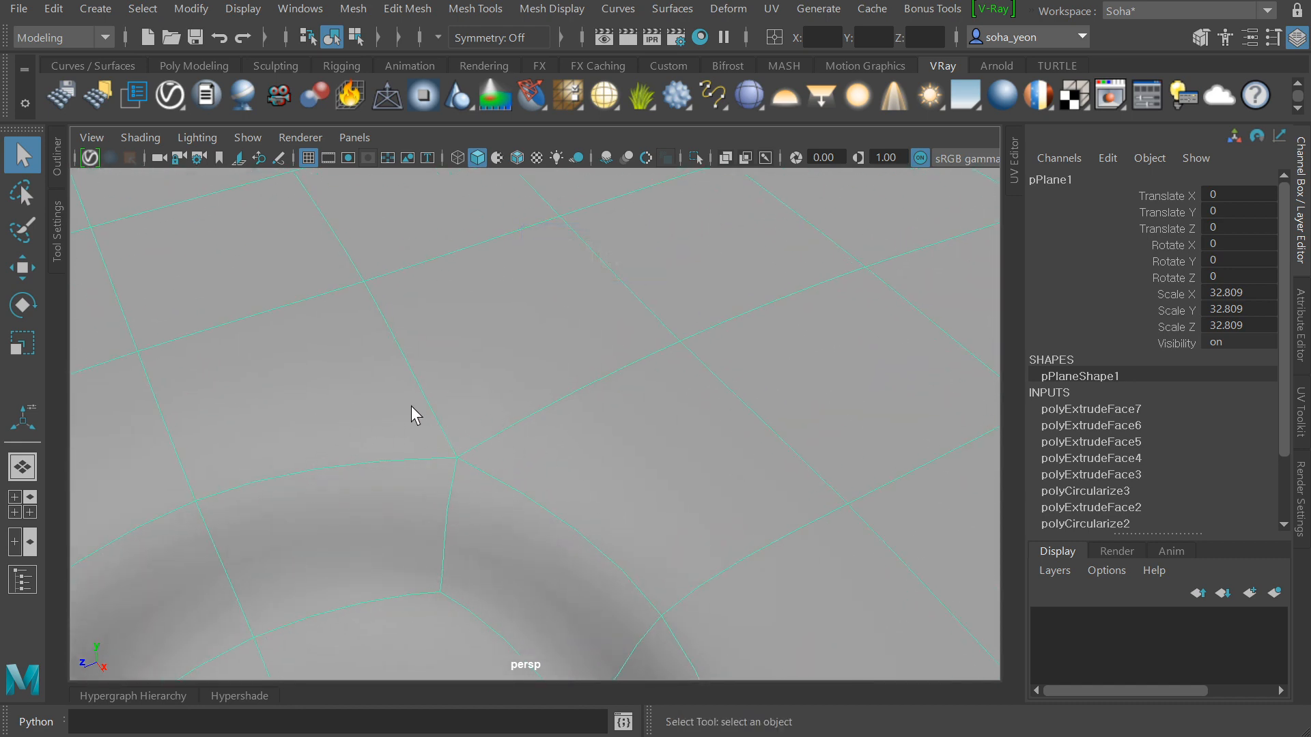
{"action": "right_click_drag", "start_coordinate": [564, 488], "coordinate": [457, 436], "text": "alt"}
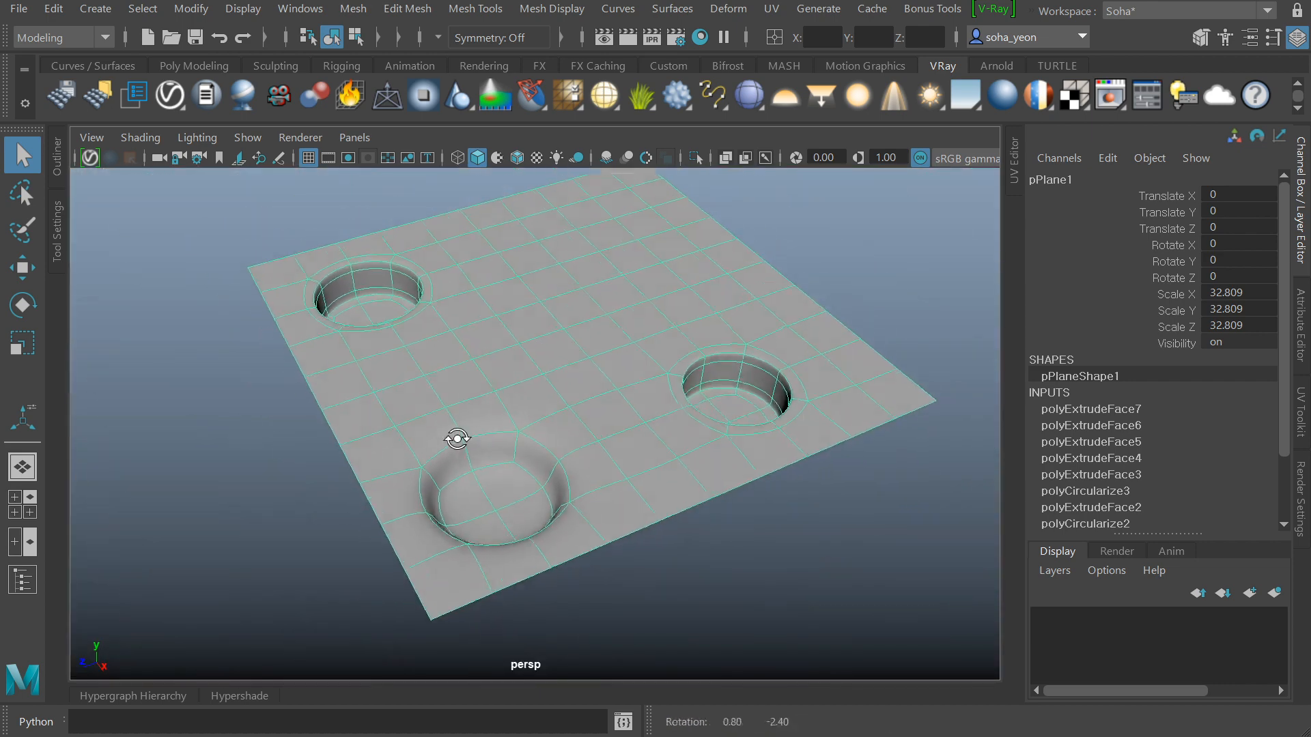
{"action": "mouse_move", "coordinate": [641, 437]}
{"action": "right_mouse_down", "text": "alt"}
{"action": "mouse_move", "coordinate": [518, 483]}
{"action": "mouse_move", "coordinate": [460, 486]}
{"action": "mouse_move", "coordinate": [663, 435]}
{"action": "right_mouse_up", "text": "alt"}
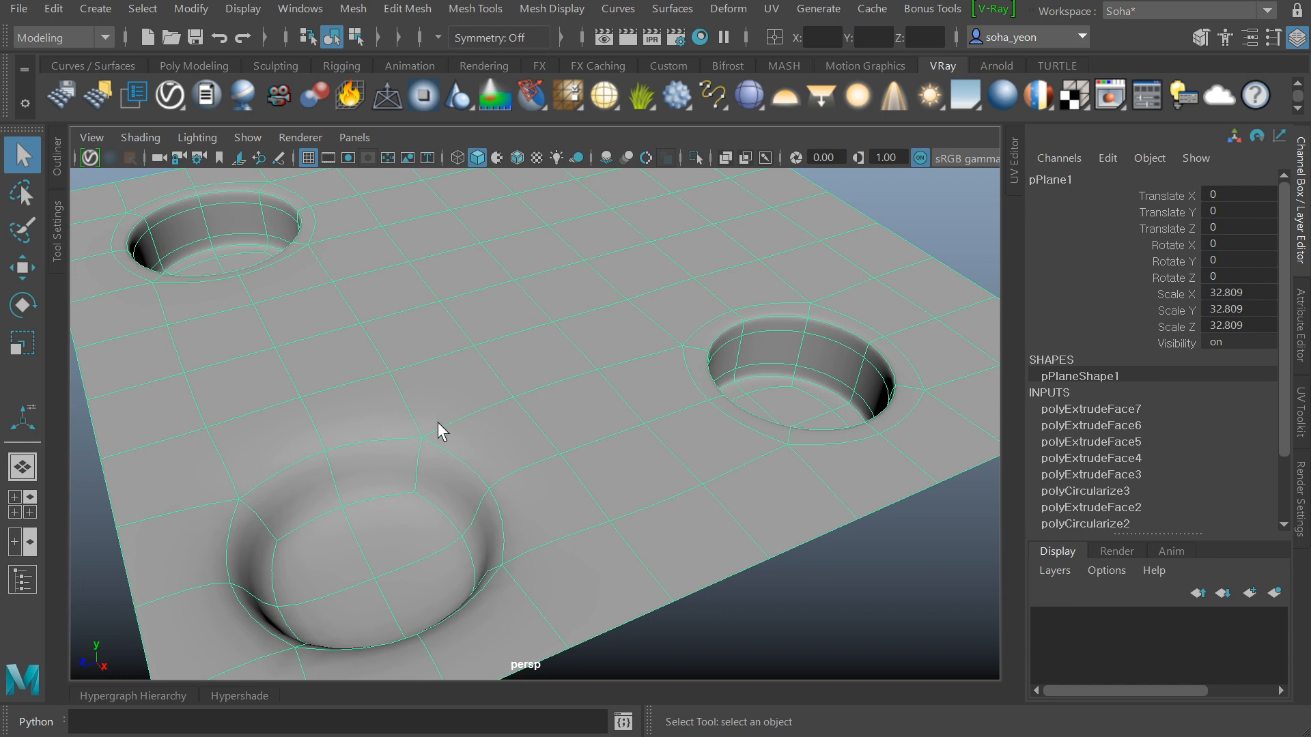
{"action": "left_click_drag", "start_coordinate": [594, 464], "coordinate": [536, 452], "text": "alt"}
{"action": "right_click_drag", "start_coordinate": [536, 452], "coordinate": [444, 448], "text": "alt"}
{"action": "left_click", "coordinate": [550, 427]}
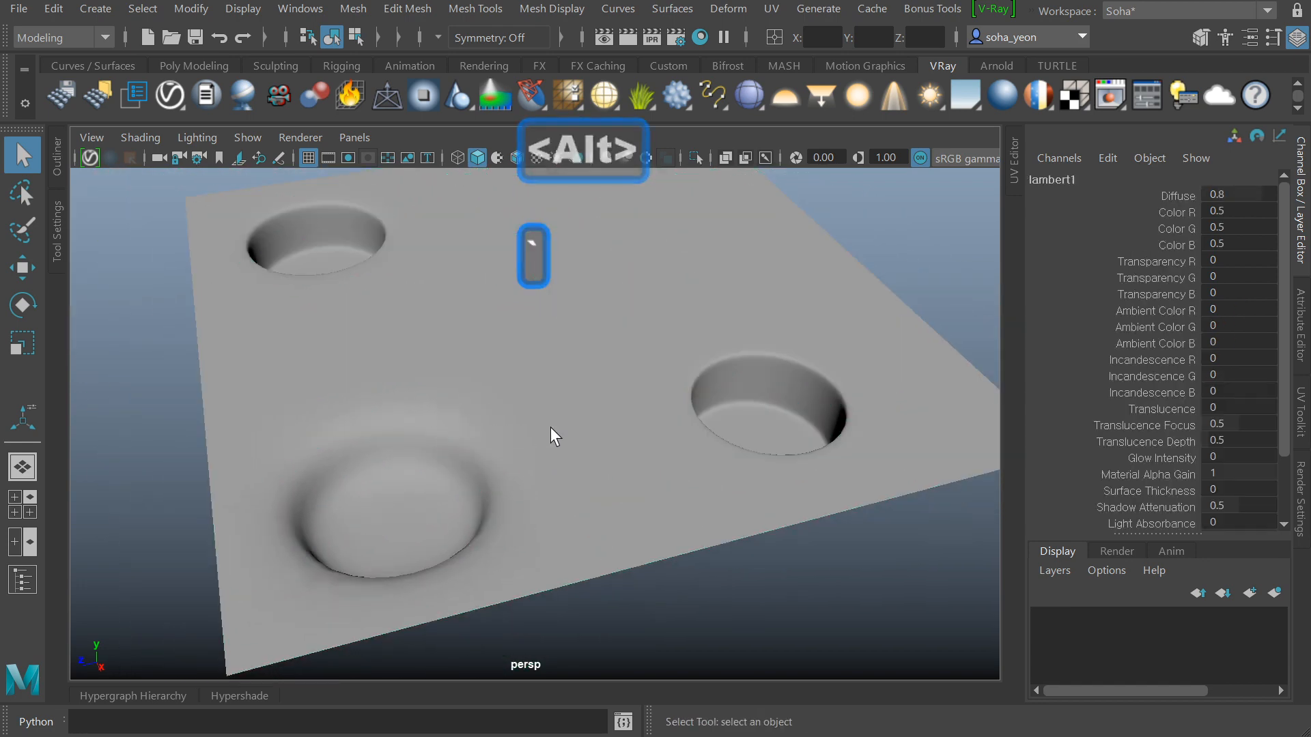
{"action": "left_click_drag", "start_coordinate": [724, 425], "coordinate": [721, 427], "text": "alt"}
{"action": "left_click", "coordinate": [720, 429]}
{"action": "middle_click_drag", "start_coordinate": [679, 444], "coordinate": [559, 487], "text": "alt"}
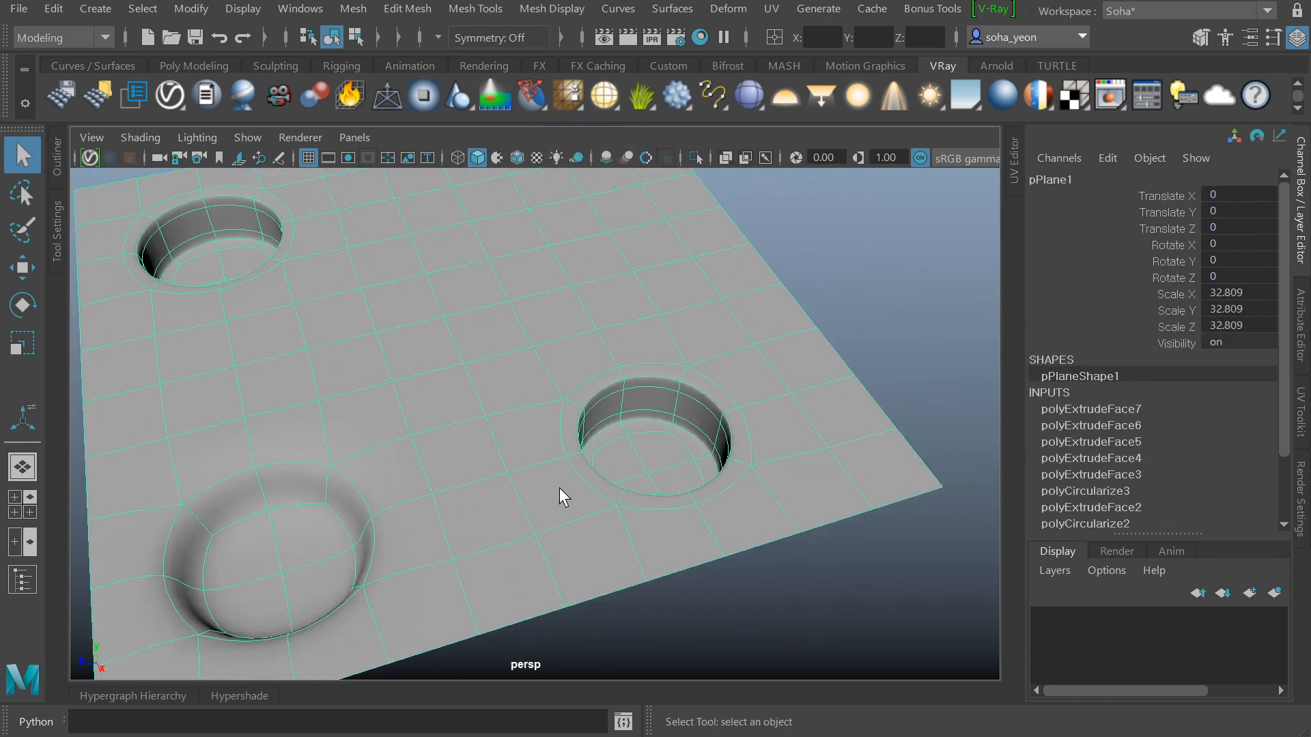
{"action": "right_click_drag", "start_coordinate": [559, 487], "coordinate": [684, 497], "text": "alt"}
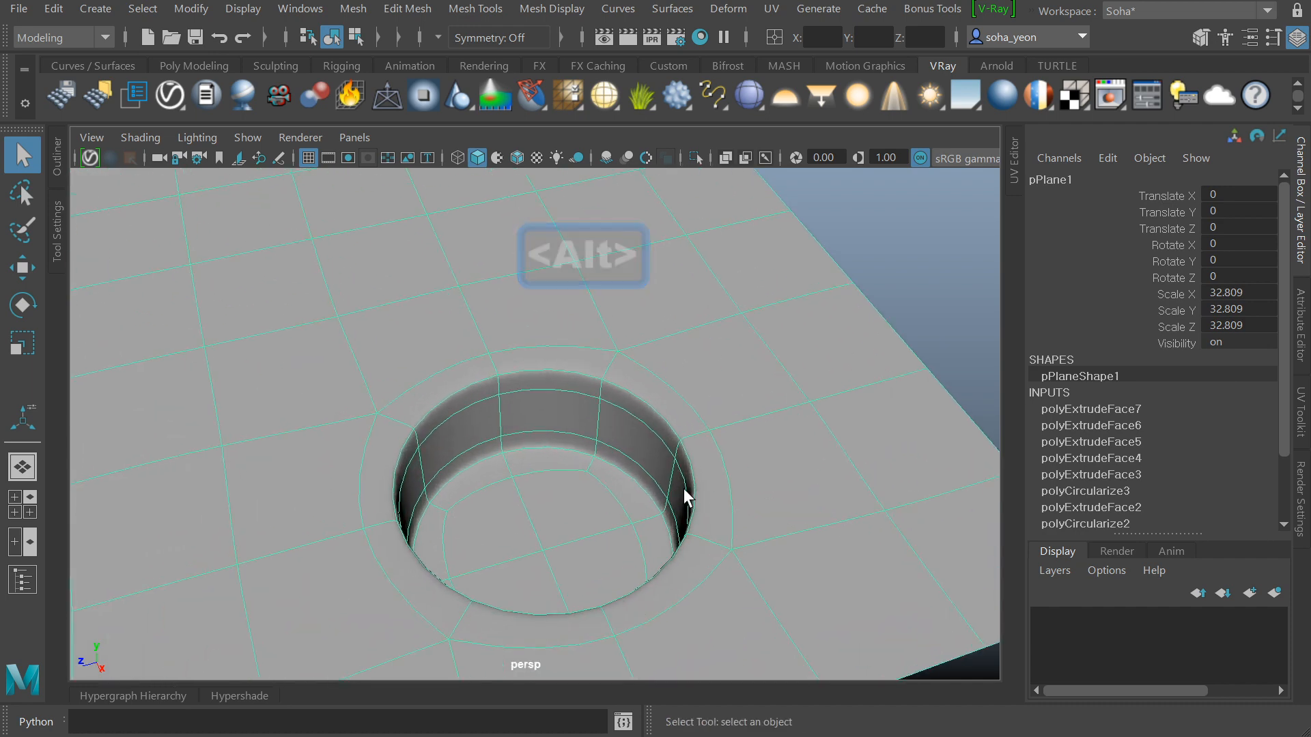
{"action": "middle_click_drag", "start_coordinate": [561, 492], "coordinate": [641, 462], "text": "alt"}
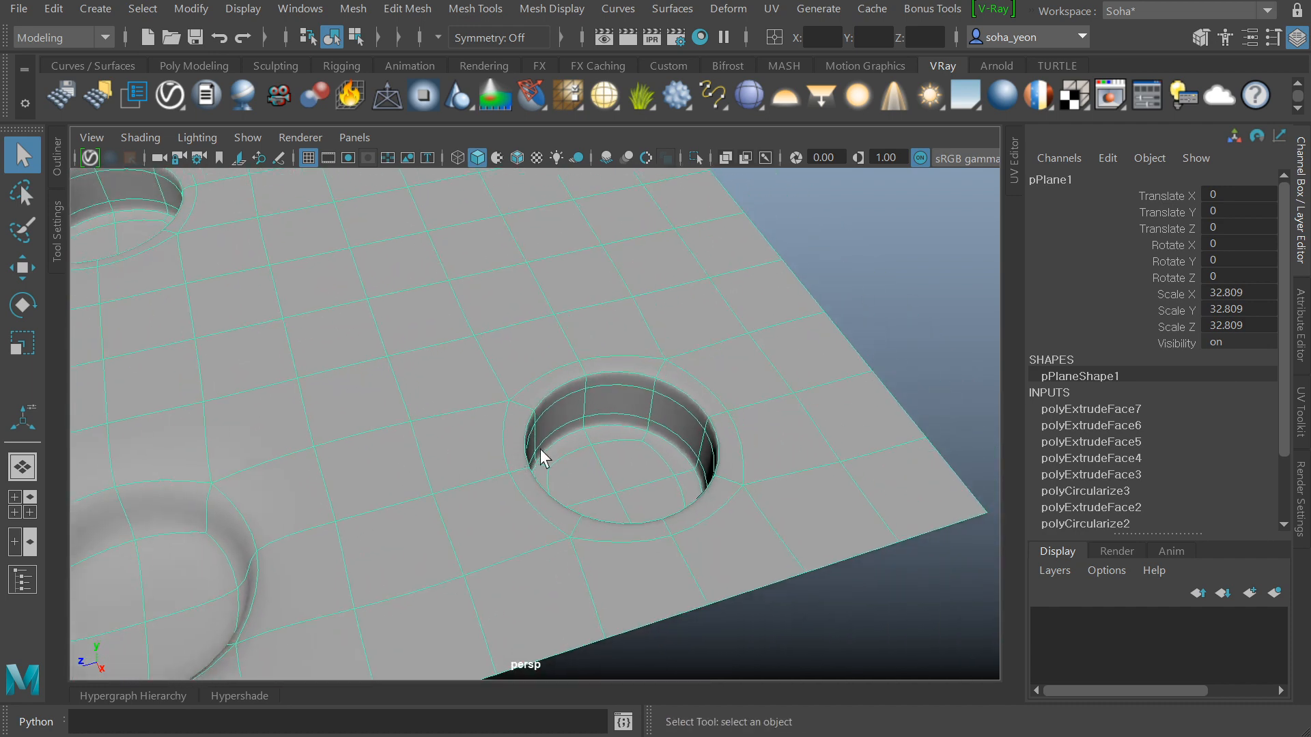
{"action": "left_click_drag", "start_coordinate": [540, 449], "coordinate": [571, 415], "text": "alt"}
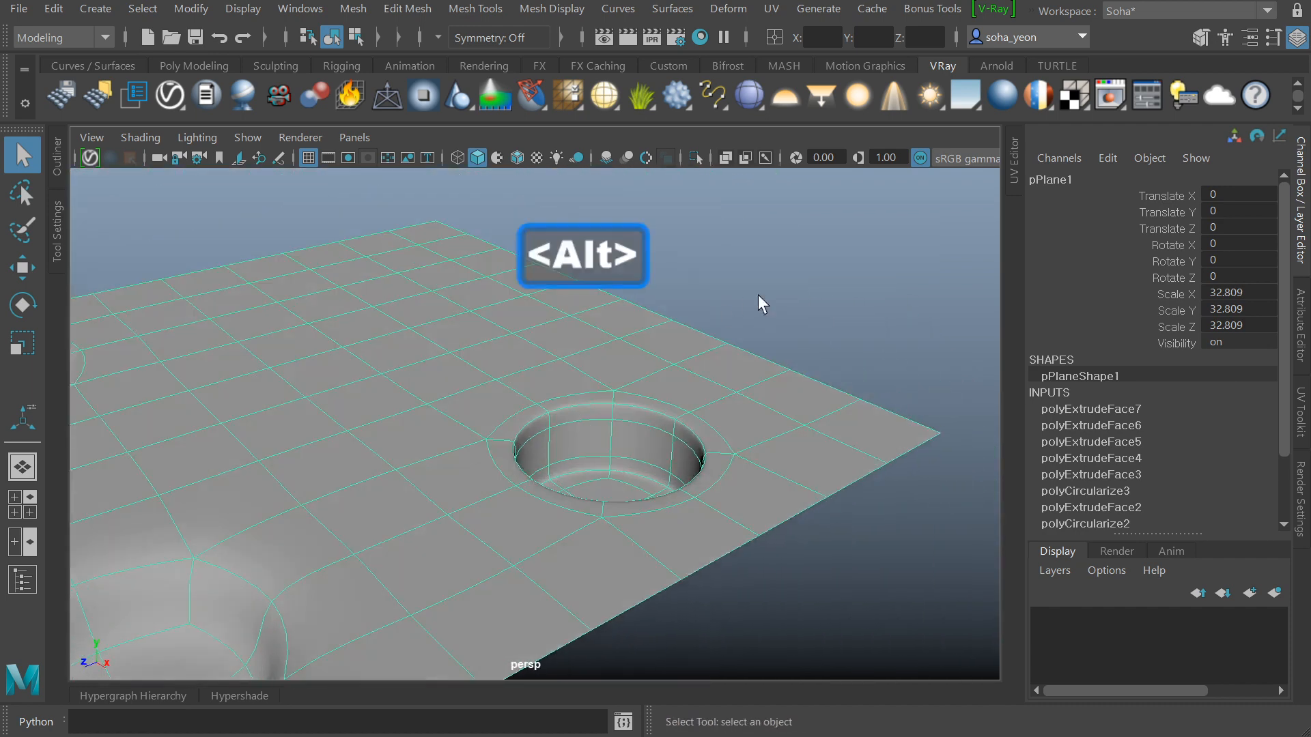
Step: Clear the selection and examine the smoothed rims and walls of the holes without the wireframe
{"action": "left_click", "coordinate": [757, 293]}
{"action": "right_click_drag", "start_coordinate": [755, 295], "coordinate": [710, 320], "text": "alt"}
{"action": "left_click_drag", "start_coordinate": [595, 373], "coordinate": [613, 401], "text": "alt"}
{"action": "right_click_drag", "start_coordinate": [609, 393], "coordinate": [515, 396], "text": "alt"}
{"action": "middle_click_drag", "start_coordinate": [515, 396], "coordinate": [591, 384], "text": "alt"}
{"action": "right_click_drag", "start_coordinate": [620, 381], "coordinate": [789, 415], "text": "alt"}
{"action": "middle_click_drag", "start_coordinate": [595, 419], "coordinate": [698, 457], "text": "alt"}
{"action": "right_click_drag", "start_coordinate": [697, 457], "coordinate": [684, 454], "text": "alt"}
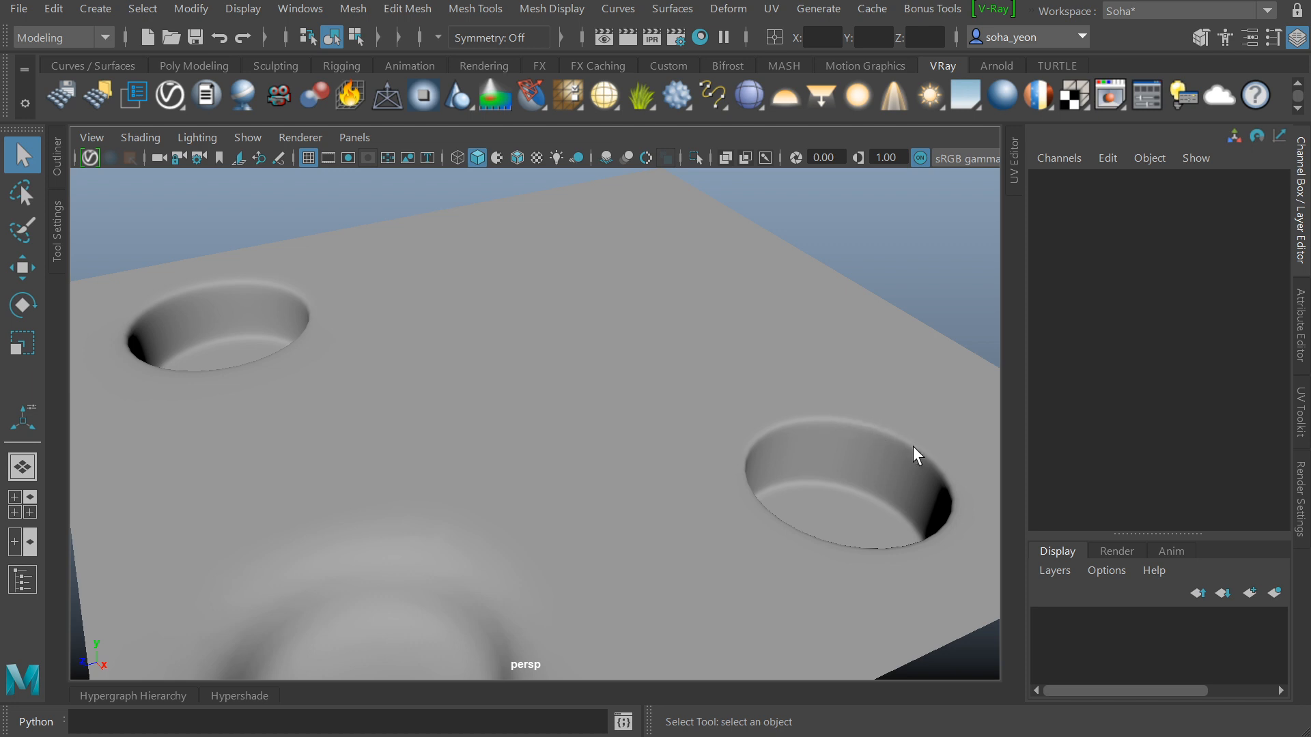
{"action": "left_click_drag", "start_coordinate": [838, 557], "coordinate": [645, 470], "text": "alt"}
{"action": "middle_click_drag", "start_coordinate": [623, 437], "coordinate": [603, 460], "text": "alt"}
{"action": "left_click_drag", "start_coordinate": [554, 467], "coordinate": [580, 440], "text": "alt"}
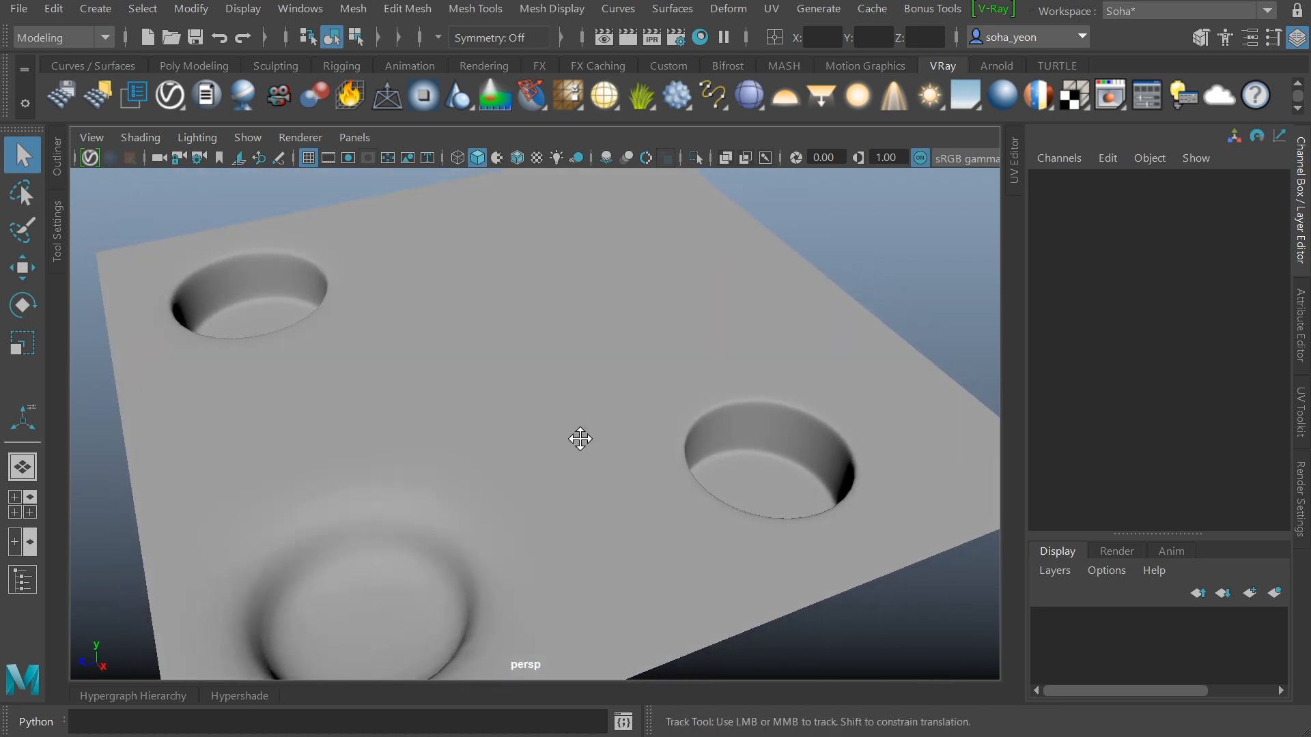
{"action": "middle_click_drag", "start_coordinate": [580, 439], "coordinate": [596, 461], "text": "alt"}
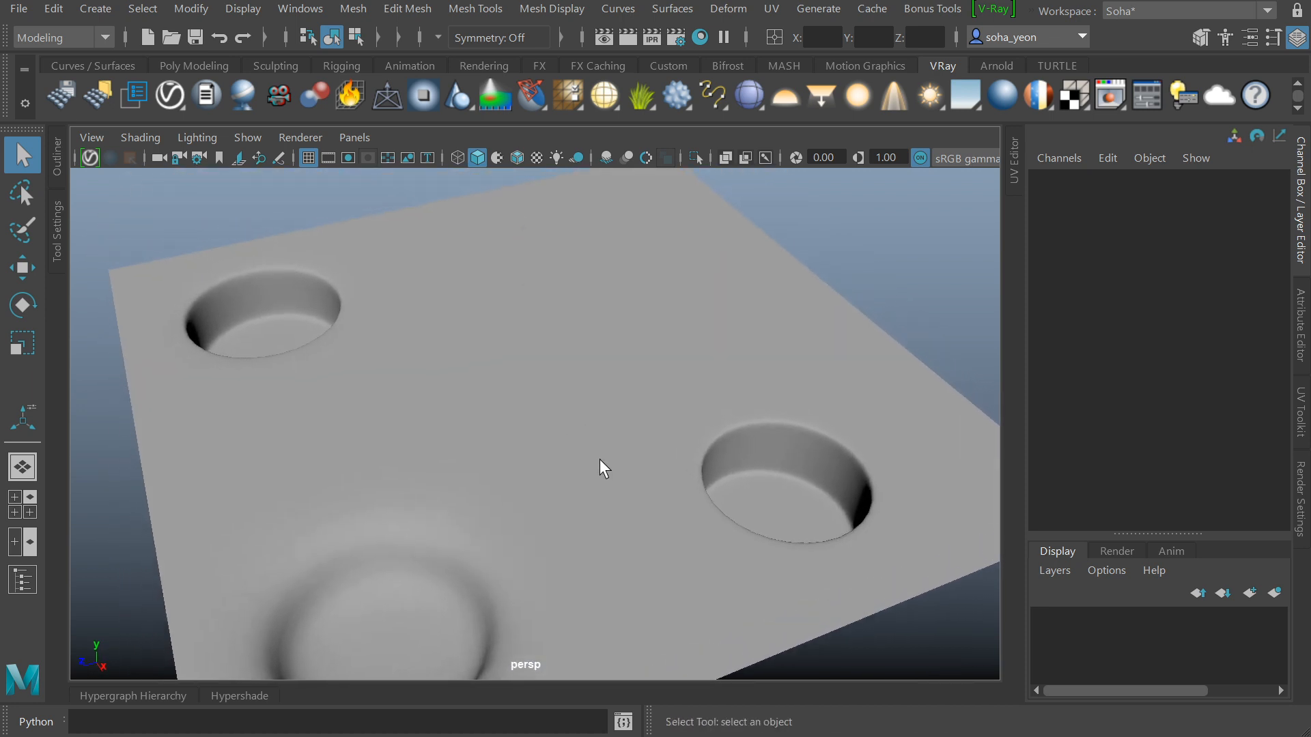
Step: Select the plane and look up the Circularize command among the mesh editing commands
{"action": "left_click", "coordinate": [564, 362]}
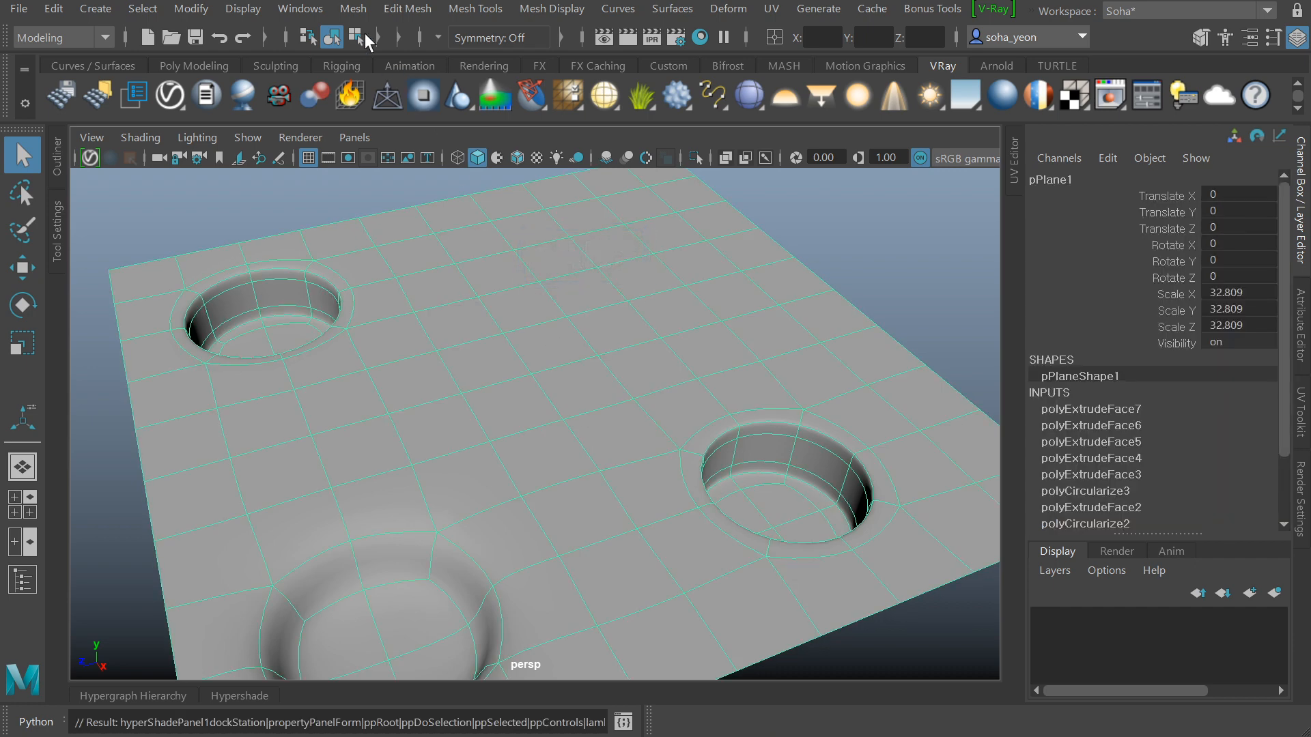
{"action": "left_click", "coordinate": [353, 8]}
{"action": "mouse_move", "coordinate": [400, 5]}
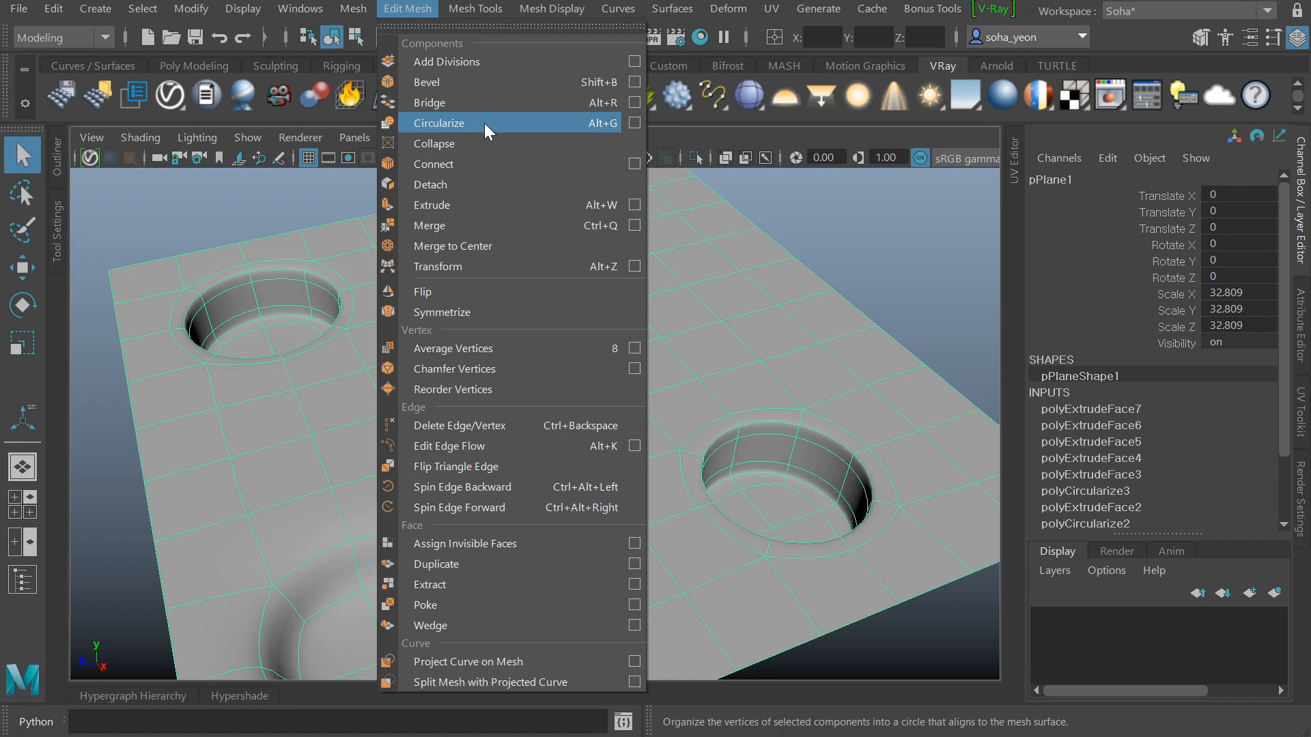
{"action": "left_click", "coordinate": [796, 458]}
Step: Circularize the four faces surrounding an interior vertex in the open area between the holes, and turn off smooth mesh preview
{"action": "left_click_drag", "start_coordinate": [796, 457], "coordinate": [604, 430], "text": "alt"}
{"action": "middle_click_drag", "start_coordinate": [604, 430], "coordinate": [657, 459], "text": "alt"}
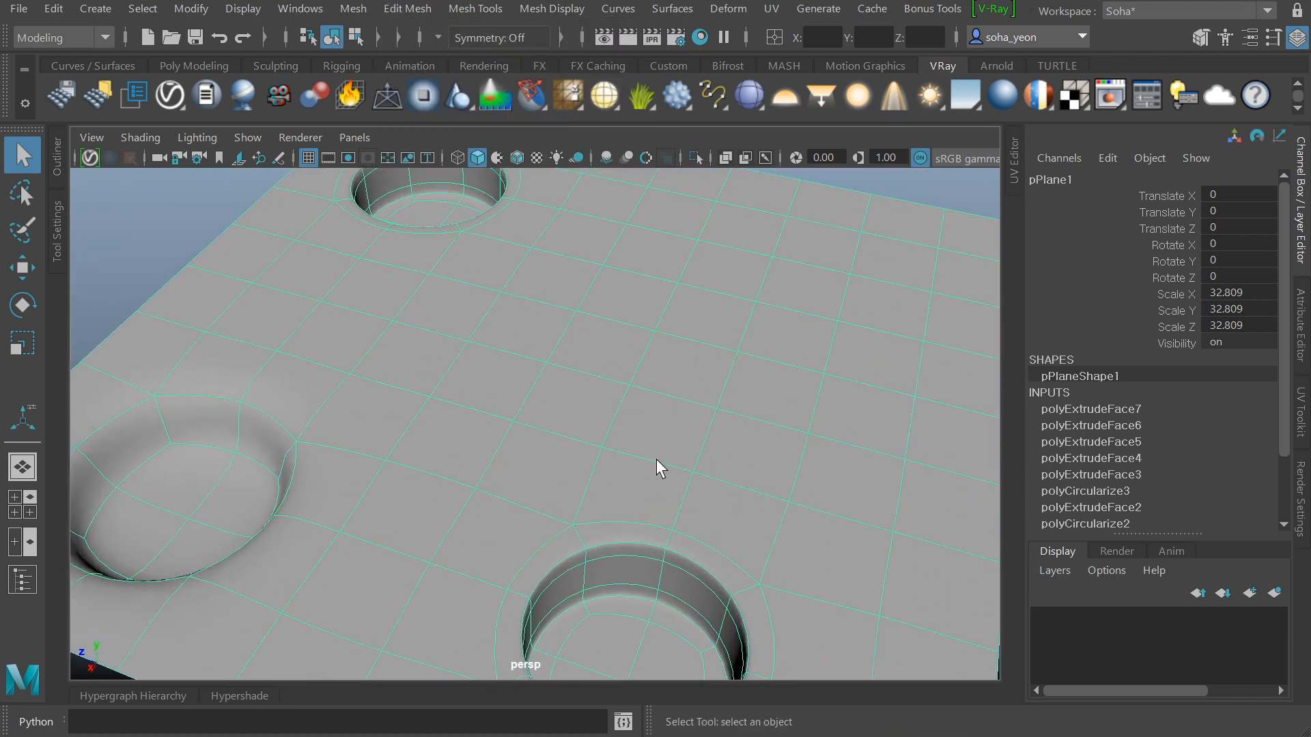
{"action": "key", "text": "alt+1"}
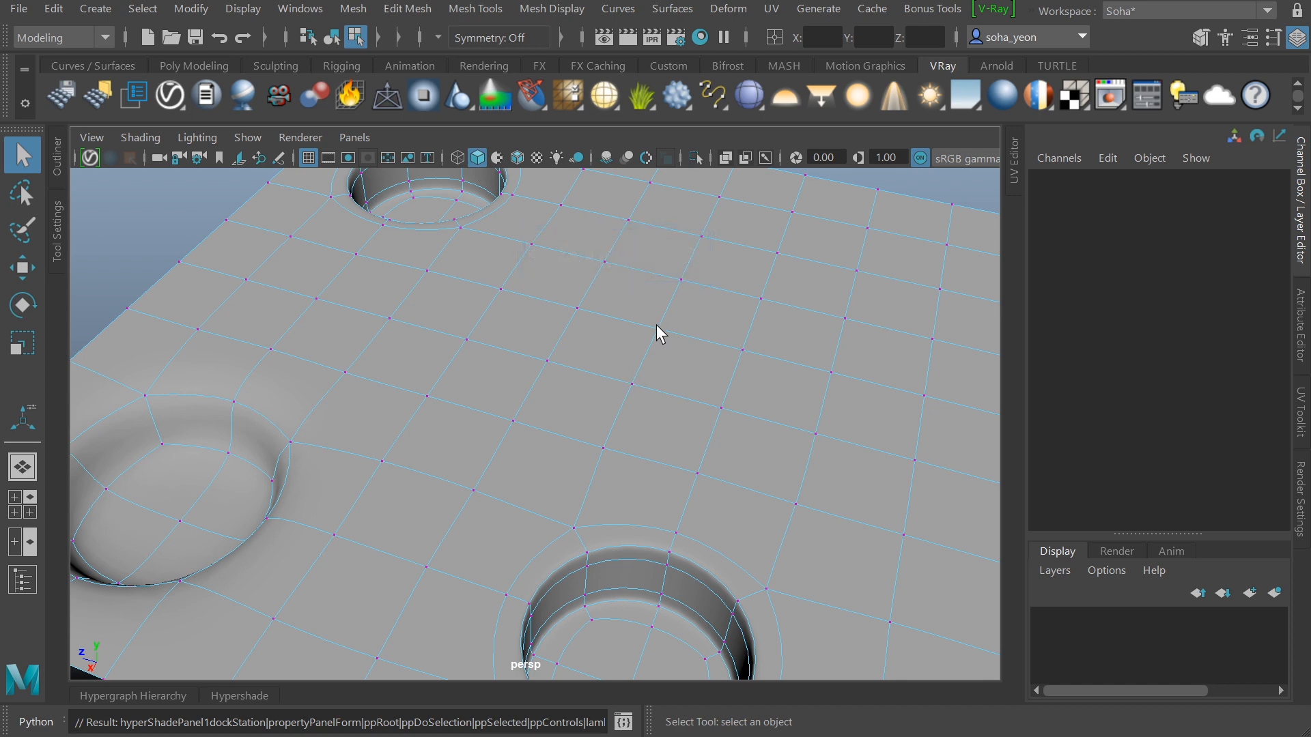
{"action": "left_click", "coordinate": [658, 329]}
{"action": "left_click_drag", "start_coordinate": [658, 329], "coordinate": [583, 417], "text": "alt"}
{"action": "key", "text": "ctrl+3"}
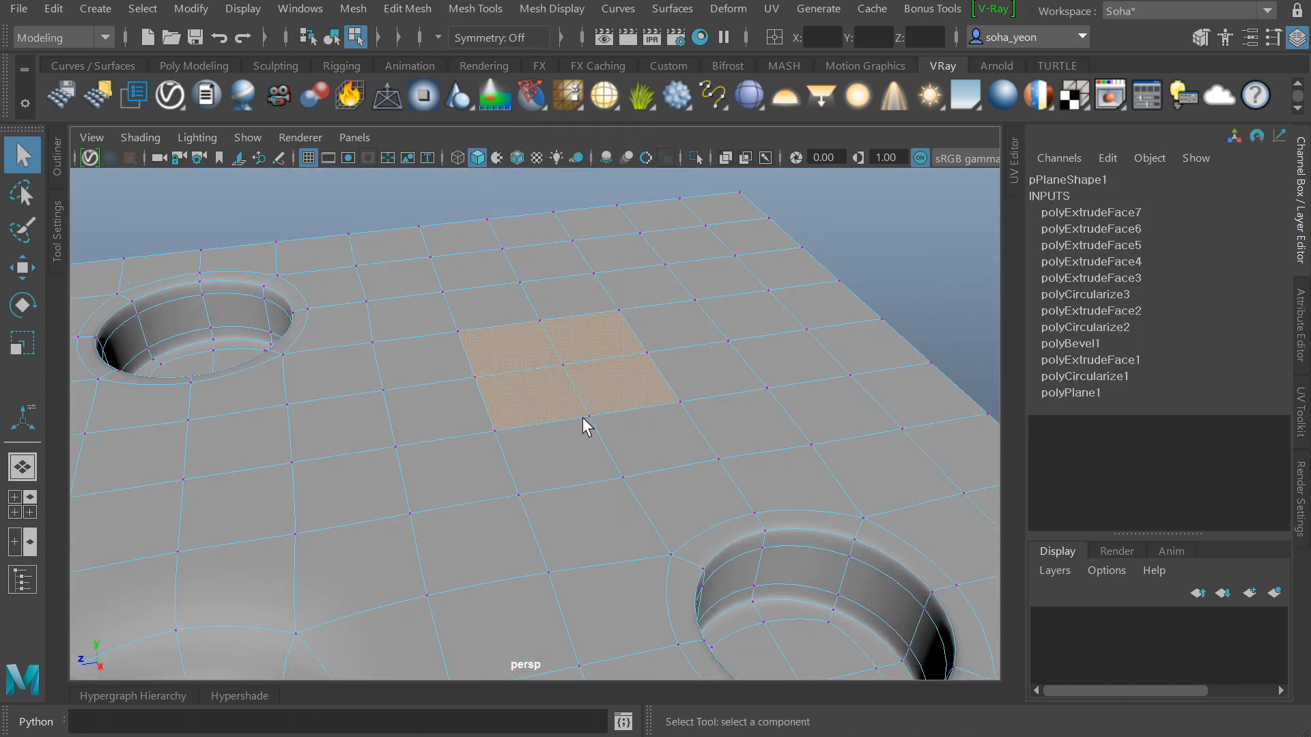
{"action": "key", "text": "alt+g"}
{"action": "key", "text": "1"}
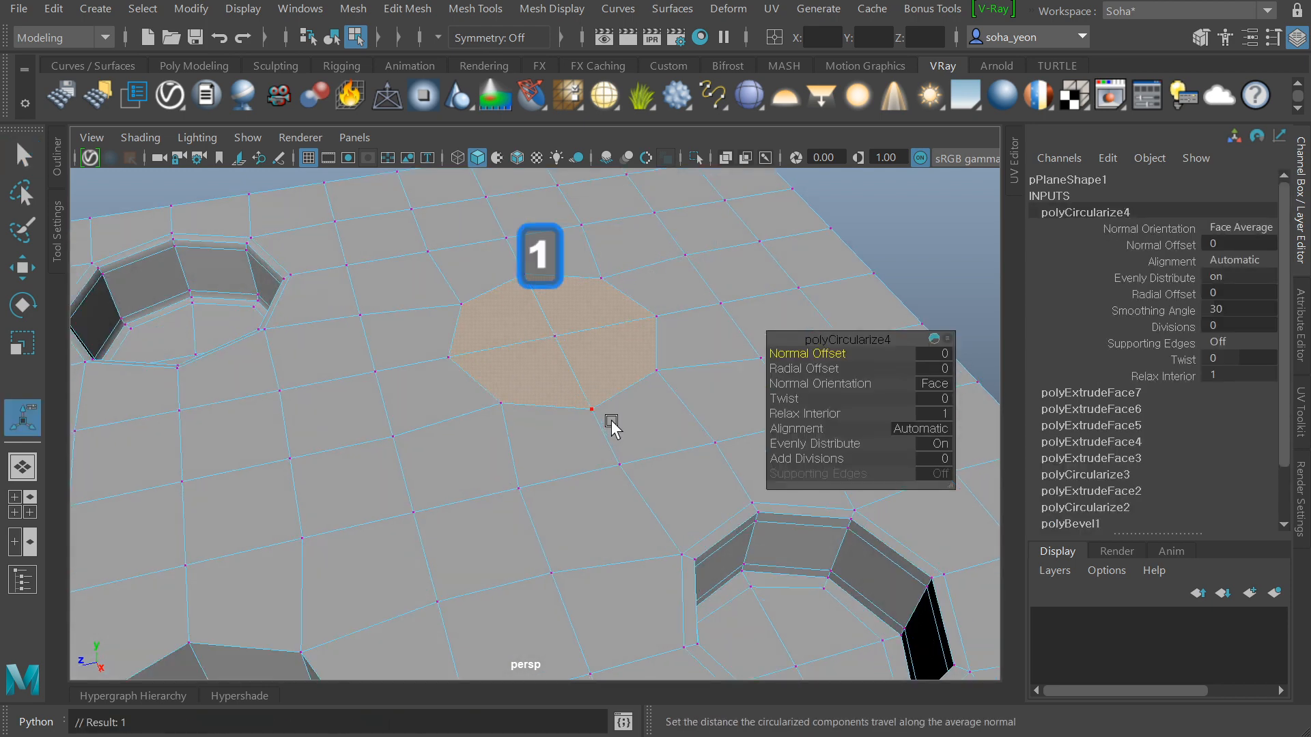
Step: Set the Twist of the new circularized faces to about 3.6
{"action": "middle_click_drag", "start_coordinate": [579, 378], "coordinate": [574, 427], "text": "alt"}
{"action": "right_click_drag", "start_coordinate": [574, 427], "coordinate": [604, 428], "text": "alt"}
{"action": "middle_click_drag", "start_coordinate": [604, 427], "coordinate": [579, 459], "text": "alt"}
{"action": "right_click_drag", "start_coordinate": [580, 460], "coordinate": [672, 451], "text": "alt"}
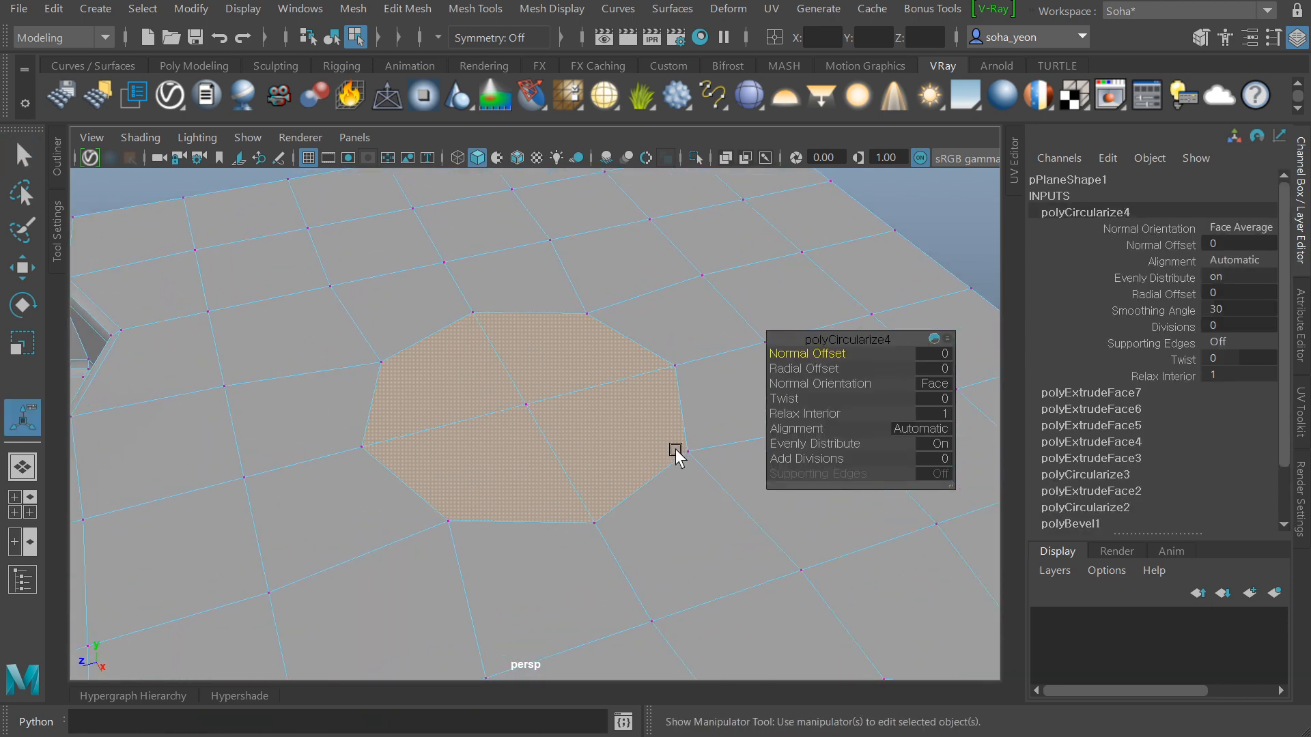
{"action": "left_click_drag", "start_coordinate": [675, 456], "coordinate": [773, 422], "text": "alt"}
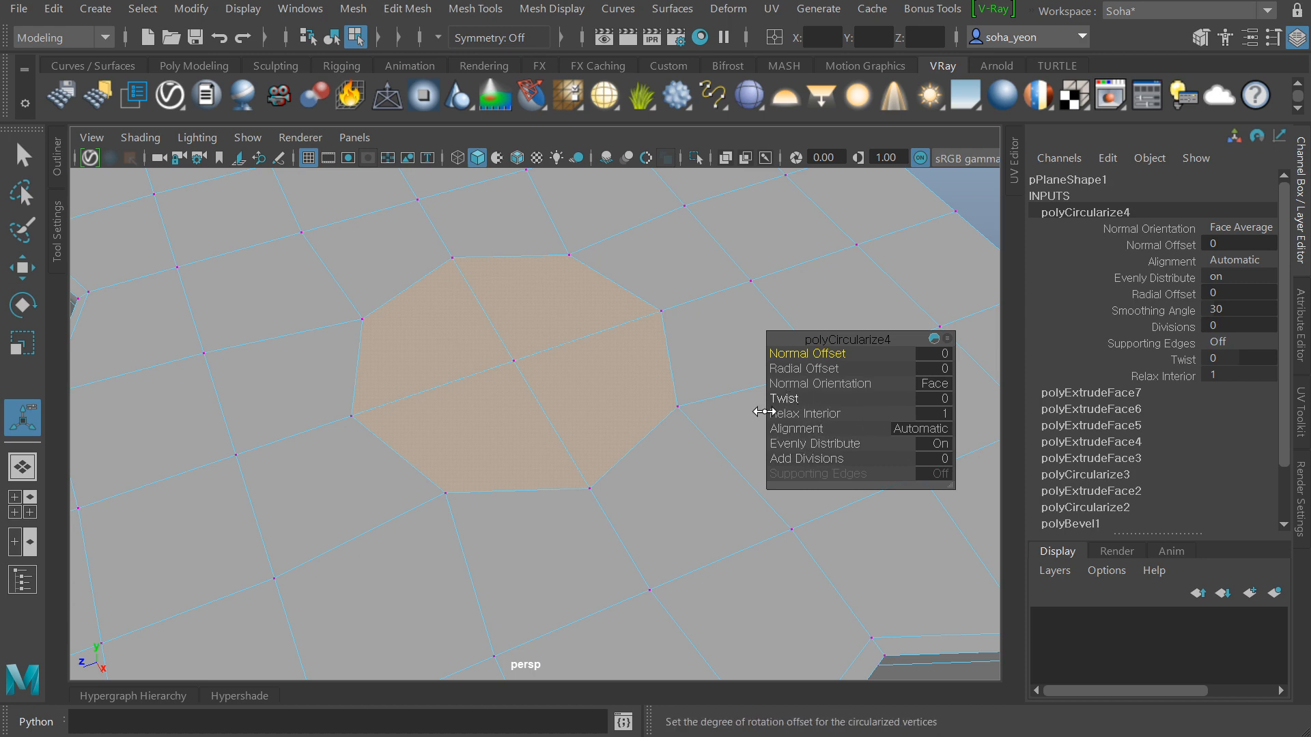
{"action": "left_click_drag", "start_coordinate": [765, 411], "coordinate": [561, 429], "text": "alt"}
{"action": "middle_click_drag", "start_coordinate": [565, 418], "coordinate": [557, 459], "text": "alt"}
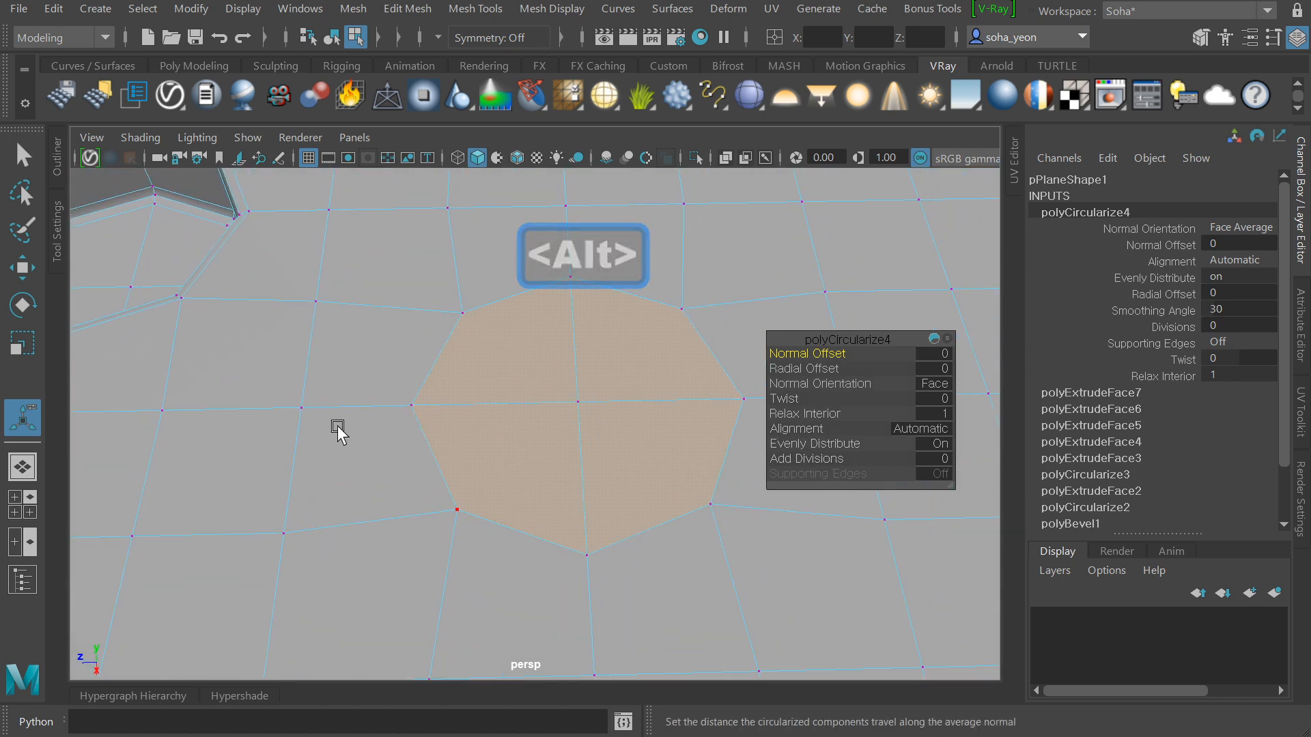
{"action": "mouse_move", "coordinate": [546, 449]}
{"action": "left_mouse_down", "text": "alt"}
{"action": "mouse_move", "coordinate": [582, 454]}
{"action": "mouse_move", "coordinate": [544, 460]}
{"action": "mouse_move", "coordinate": [563, 447]}
{"action": "left_mouse_up", "text": "alt"}
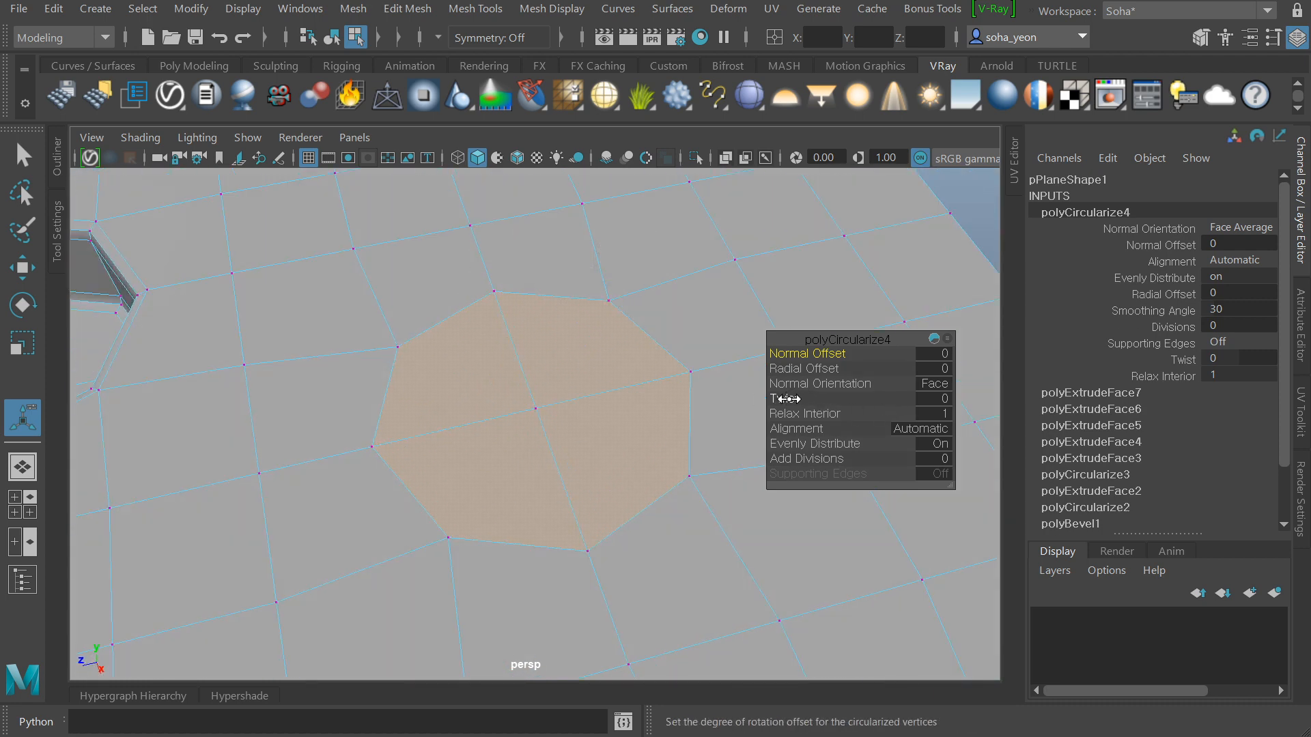
{"action": "left_click_drag", "start_coordinate": [789, 399], "coordinate": [712, 407], "text": "ctrl"}
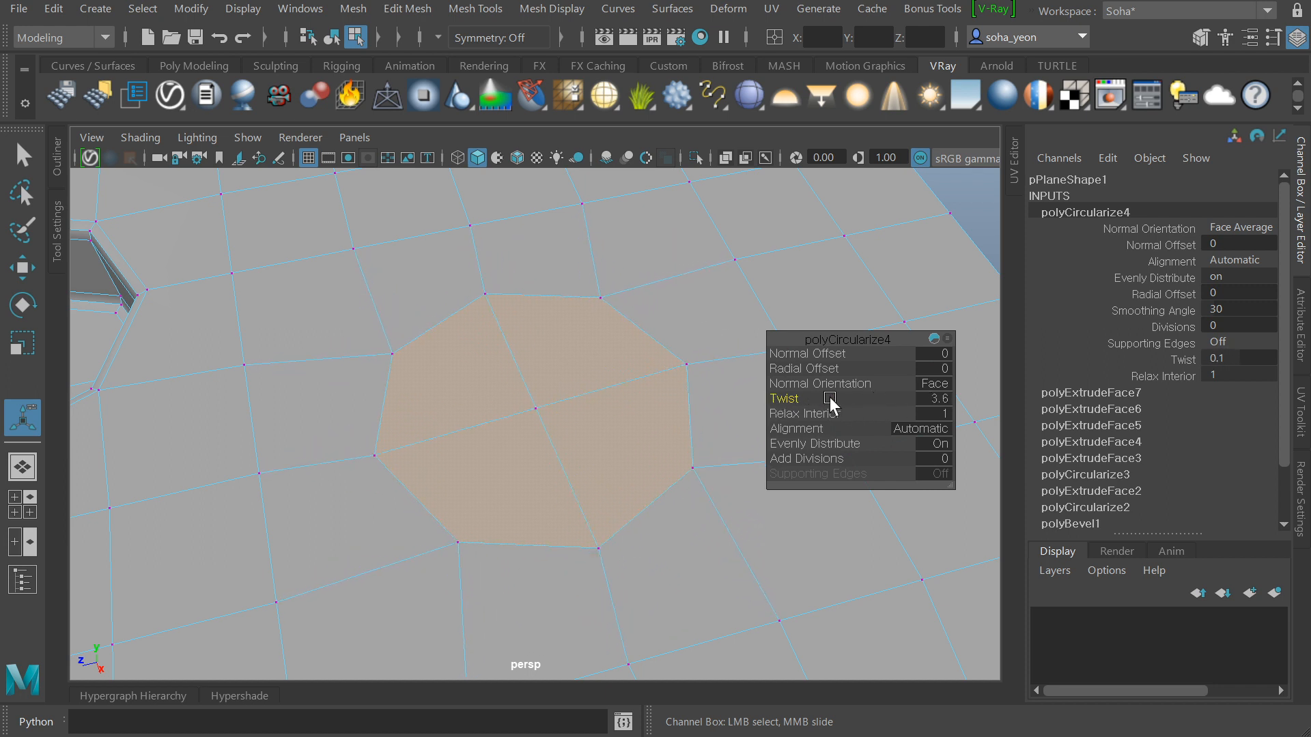
Step: Try a Twist of 12 on the circularized faces, and set it to 0.5
{"action": "left_click_drag", "start_coordinate": [830, 402], "coordinate": [865, 565]}
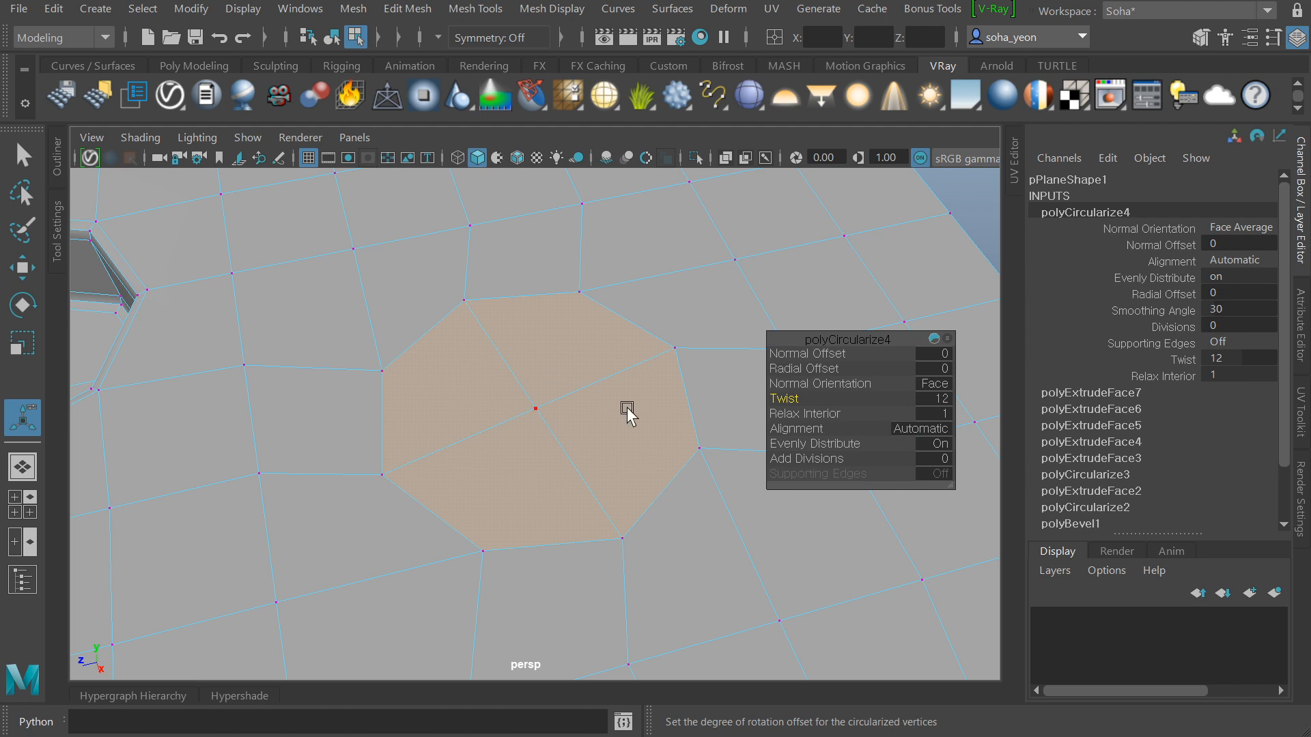
{"action": "left_click_drag", "start_coordinate": [798, 399], "coordinate": [783, 401]}
{"action": "mouse_move", "coordinate": [659, 512]}
{"action": "left_mouse_down", "text": "alt"}
{"action": "mouse_move", "coordinate": [559, 494]}
{"action": "mouse_move", "coordinate": [672, 501]}
{"action": "left_mouse_up", "text": "alt"}
{"action": "right_click_drag", "start_coordinate": [656, 498], "coordinate": [464, 493], "text": "alt"}
{"action": "left_click_drag", "start_coordinate": [464, 493], "coordinate": [594, 498], "text": "alt"}
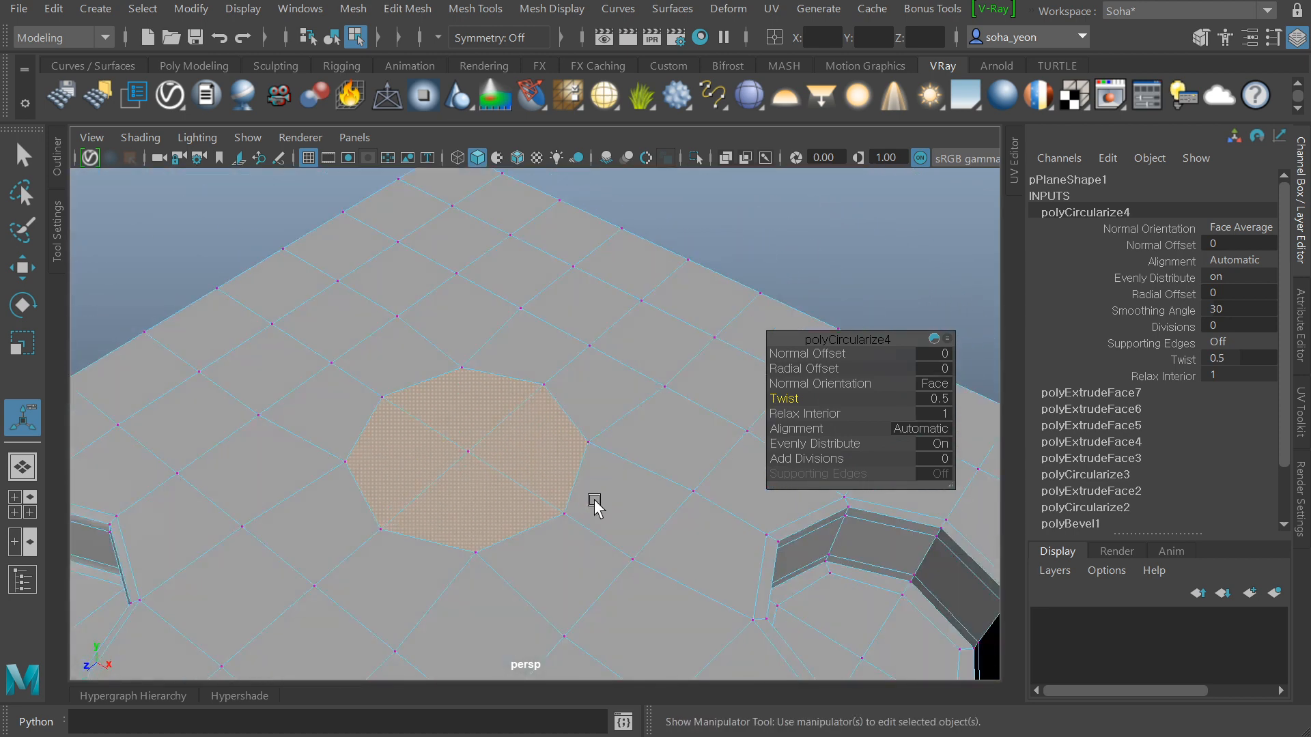
Step: Set Add Divisions to 3 for the circularized faces
{"action": "right_click_drag", "start_coordinate": [594, 503], "coordinate": [760, 527], "text": "alt"}
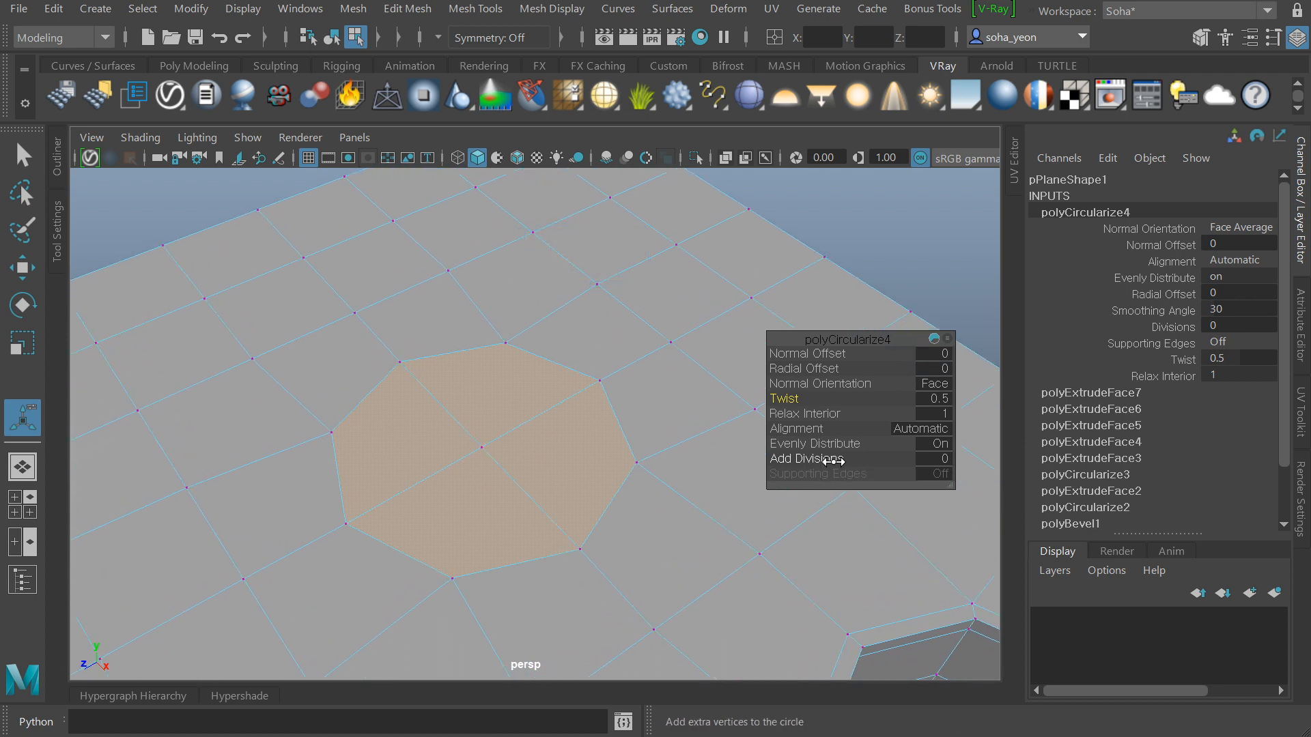
{"action": "left_click_drag", "start_coordinate": [577, 500], "coordinate": [527, 491], "text": "alt"}
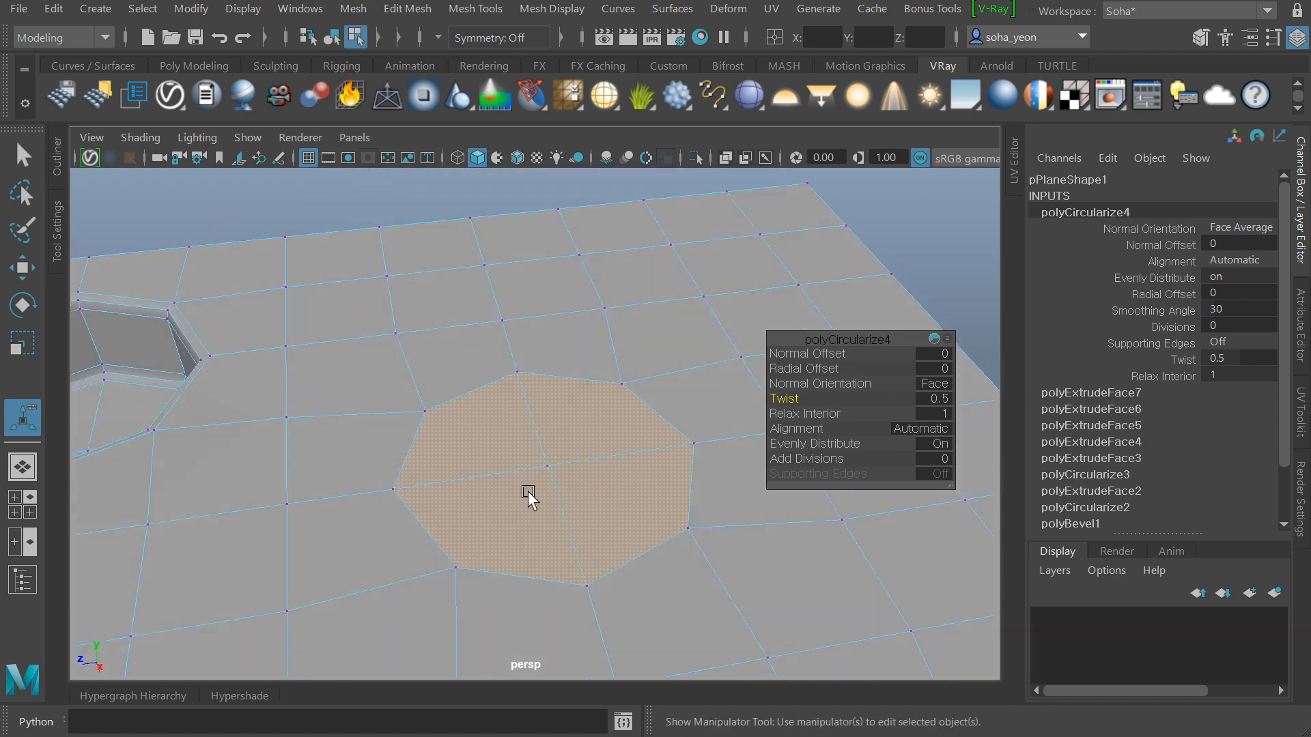
{"action": "left_click_drag", "start_coordinate": [482, 401], "coordinate": [585, 380], "text": "alt"}
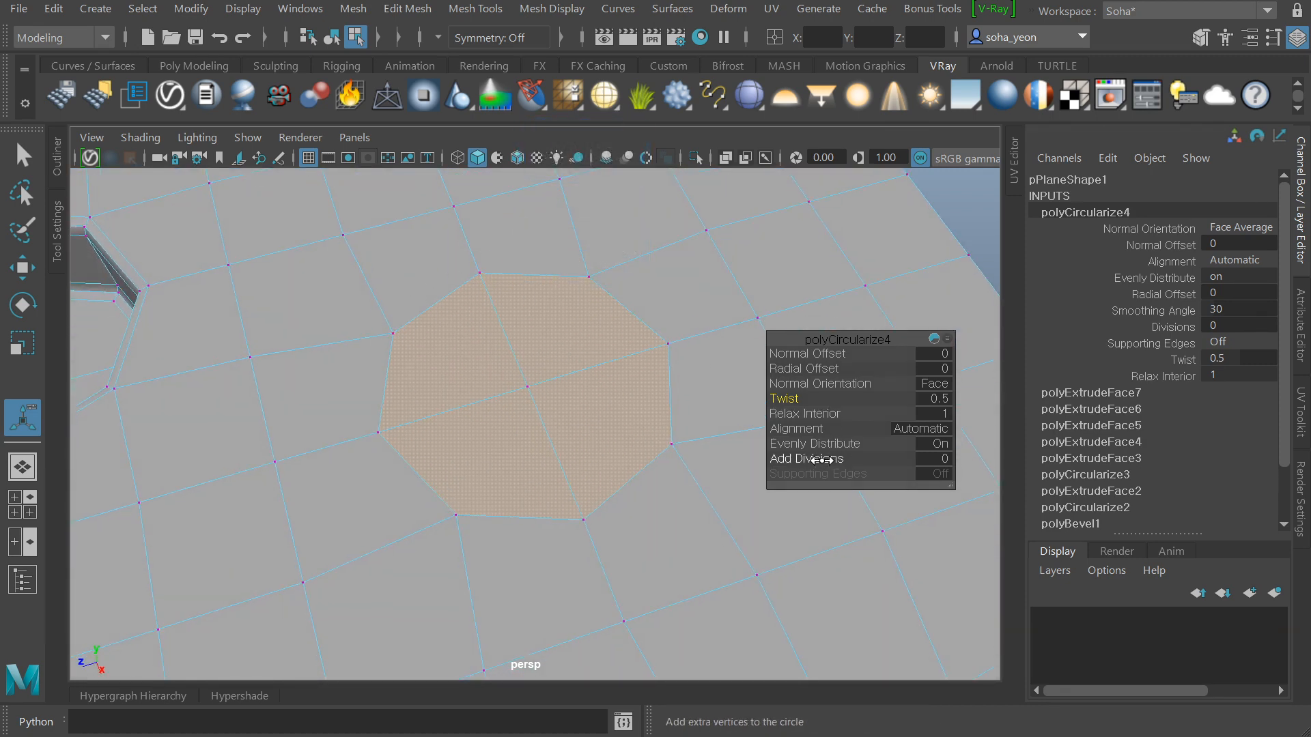
{"action": "left_click_drag", "start_coordinate": [826, 460], "coordinate": [831, 459]}
{"action": "left_click_drag", "start_coordinate": [848, 455], "coordinate": [836, 458]}
{"action": "left_click_drag", "start_coordinate": [479, 453], "coordinate": [382, 396], "text": "alt"}
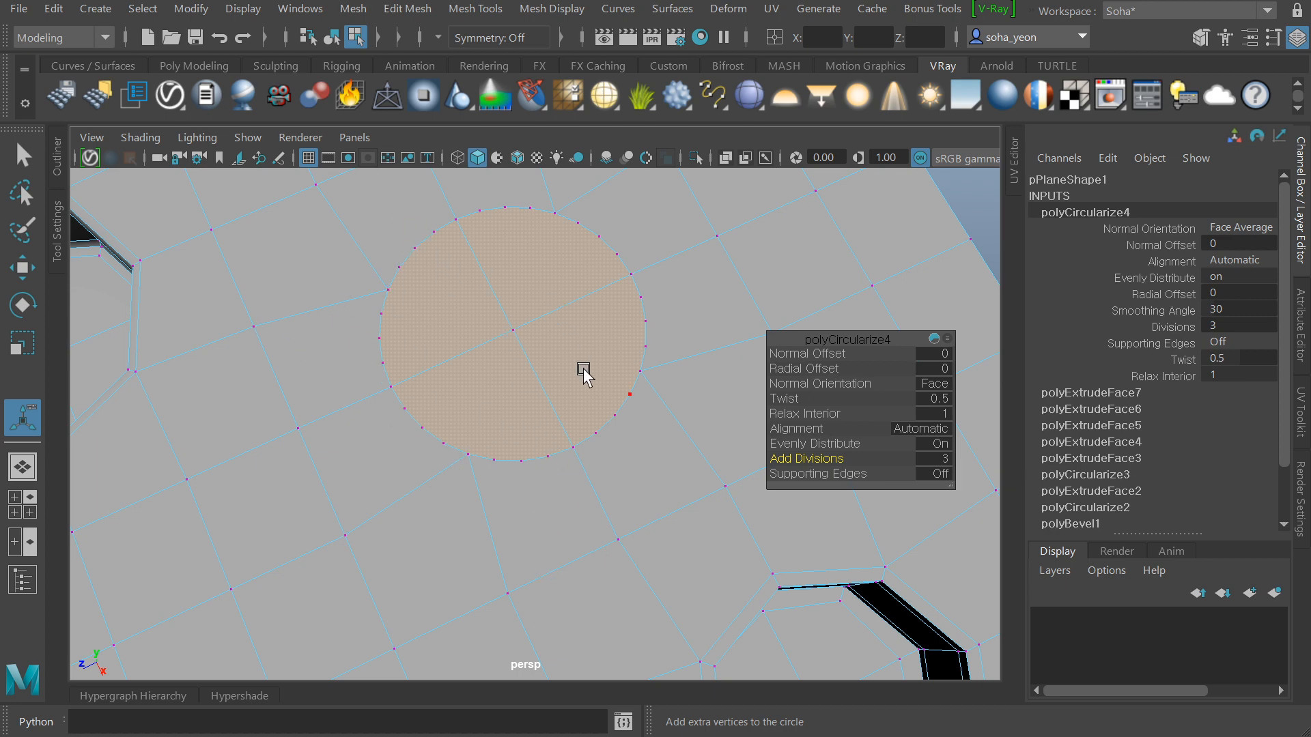
Step: Try the Supporting Edges options Exterior, Interior and Both sides on the subdivided circle
{"action": "left_click_drag", "start_coordinate": [584, 401], "coordinate": [503, 375], "text": "alt"}
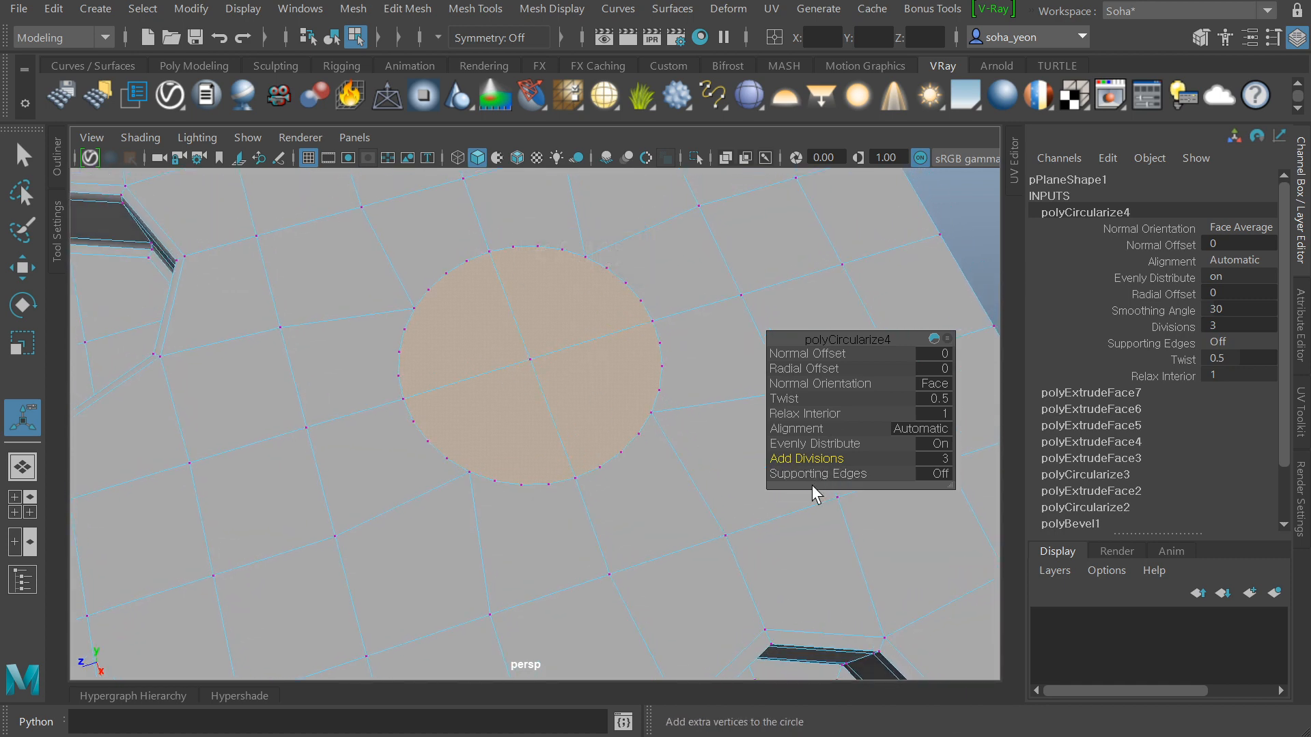
{"action": "left_click", "coordinate": [941, 475]}
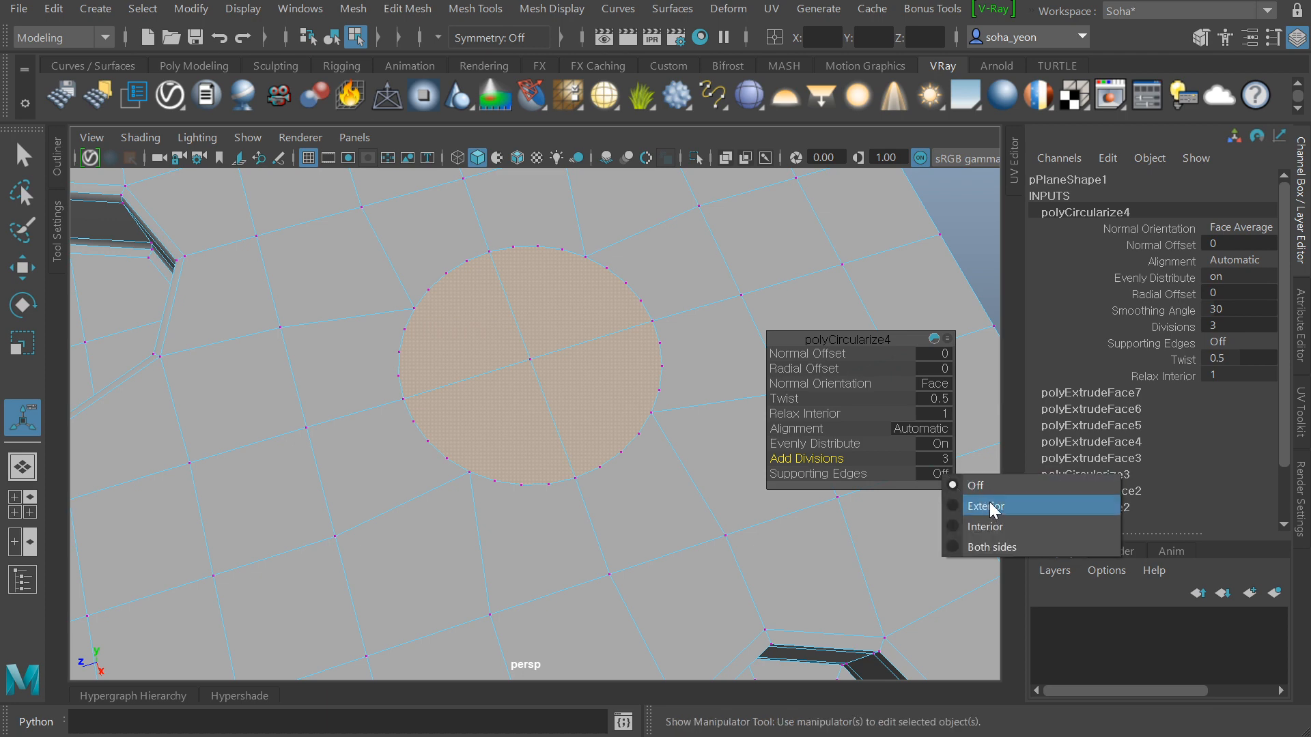
{"action": "left_click", "coordinate": [995, 505]}
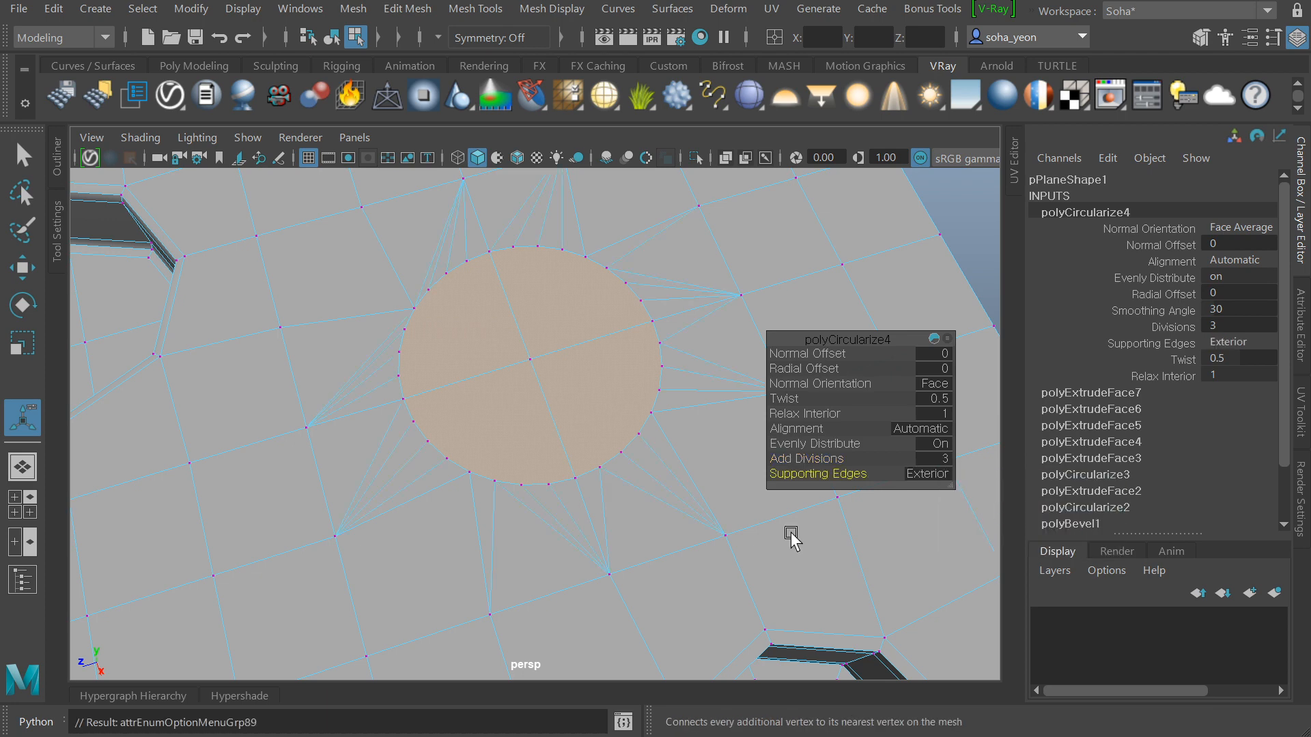
{"action": "left_click", "coordinate": [912, 472]}
{"action": "left_click", "coordinate": [955, 524]}
{"action": "left_click", "coordinate": [929, 472]}
{"action": "left_click", "coordinate": [977, 542]}
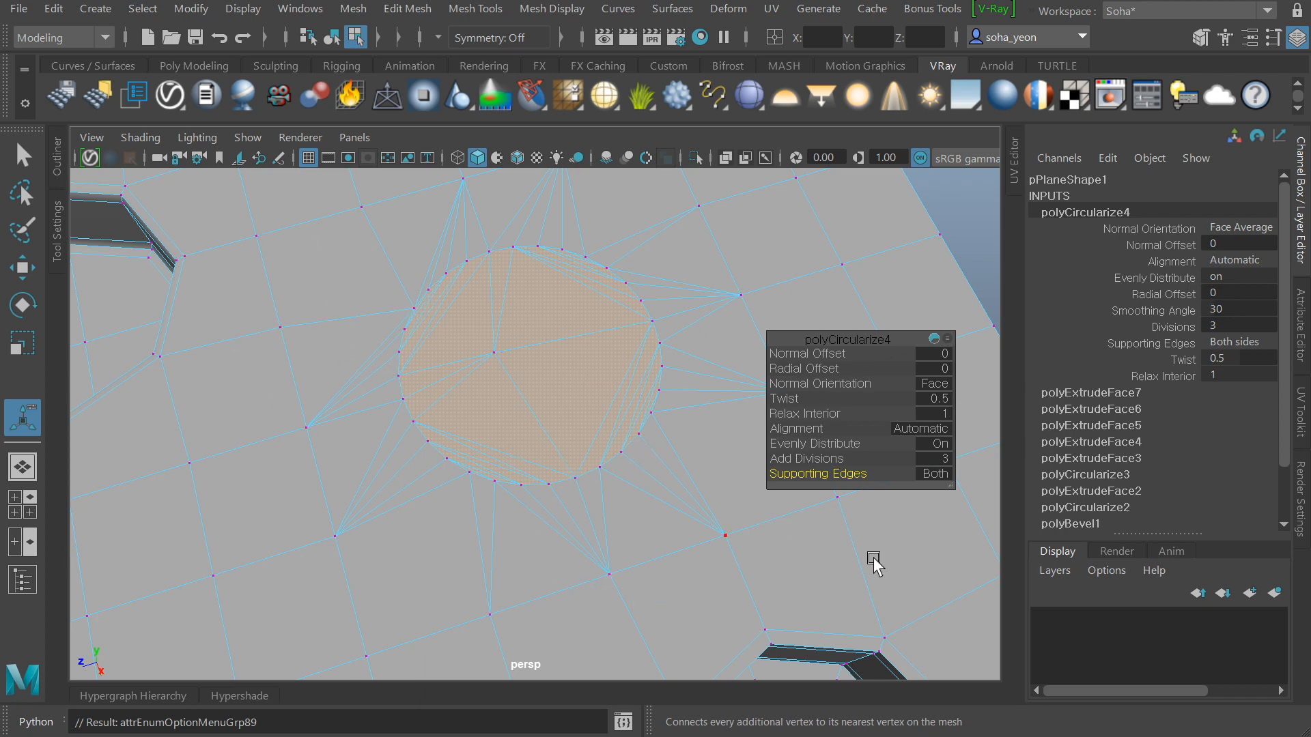
Step: Examine the supporting edges inside and around the circle from several angles
{"action": "left_click_drag", "start_coordinate": [549, 434], "coordinate": [488, 489], "text": "alt"}
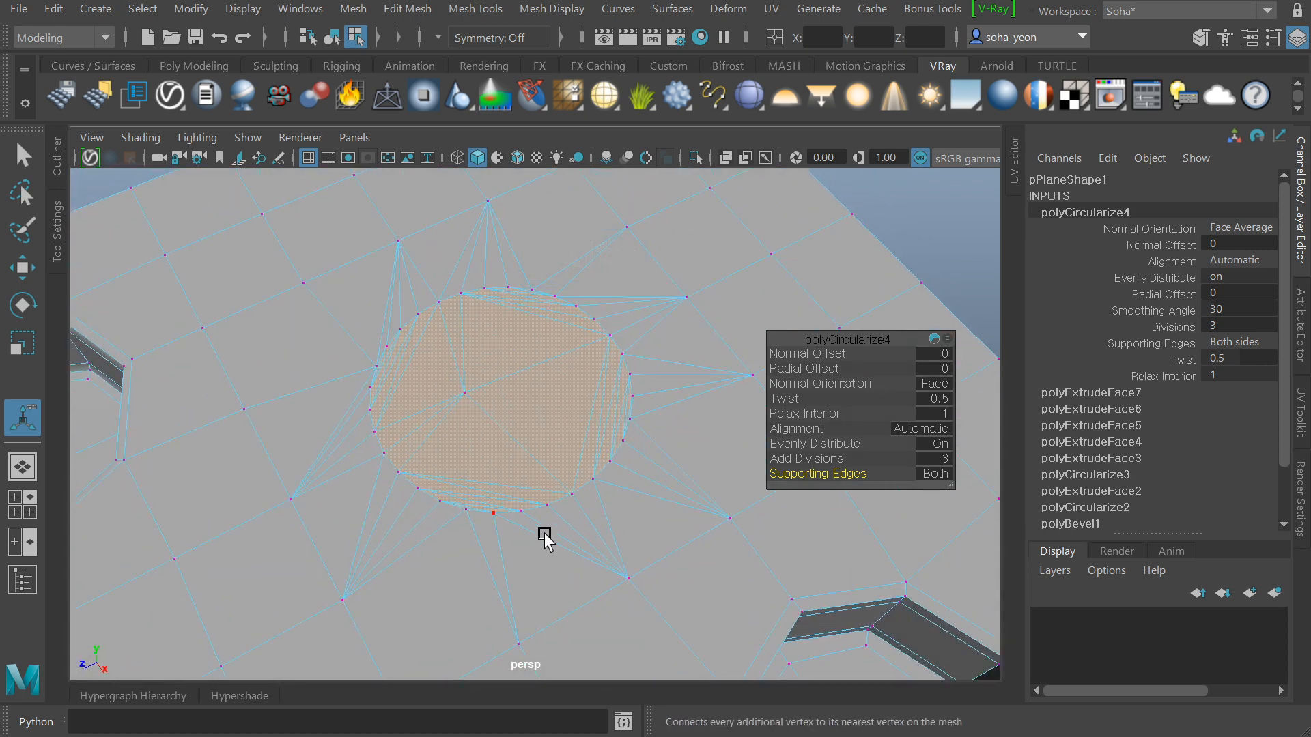
{"action": "left_click_drag", "start_coordinate": [530, 456], "coordinate": [667, 448], "text": "alt"}
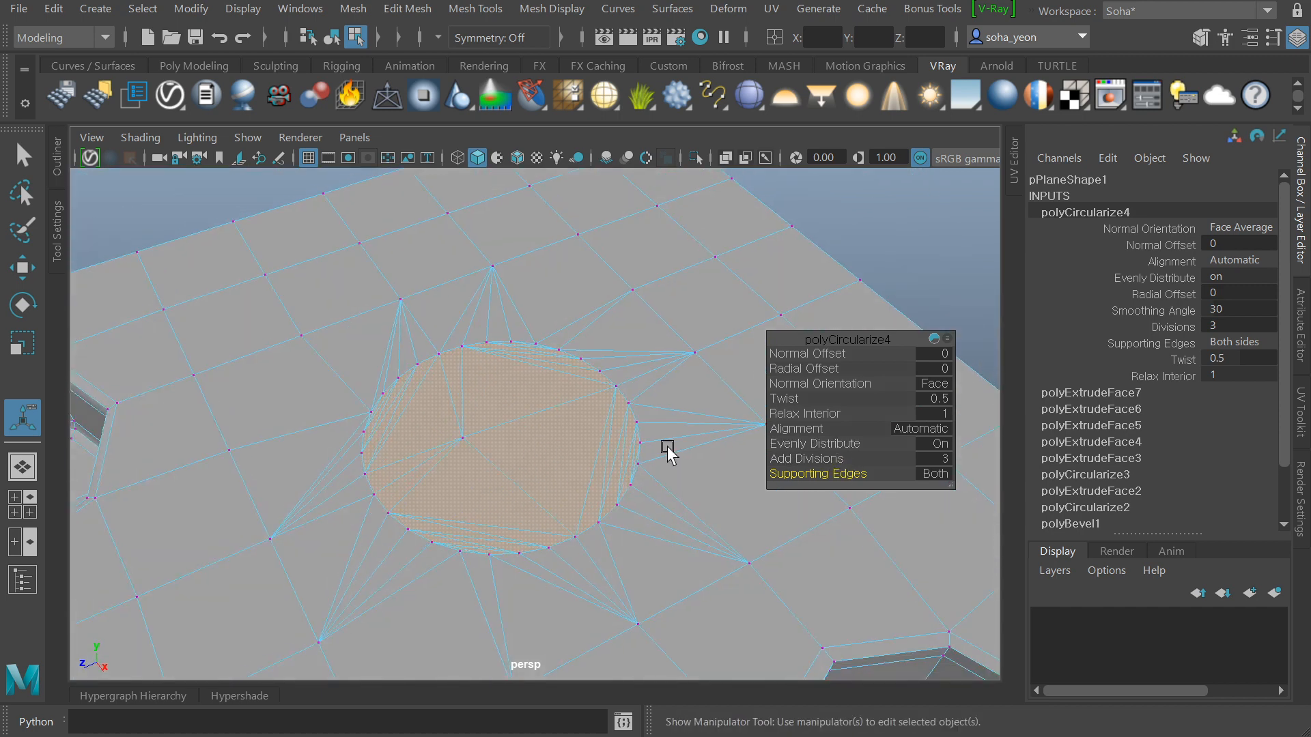
{"action": "left_click", "coordinate": [932, 473]}
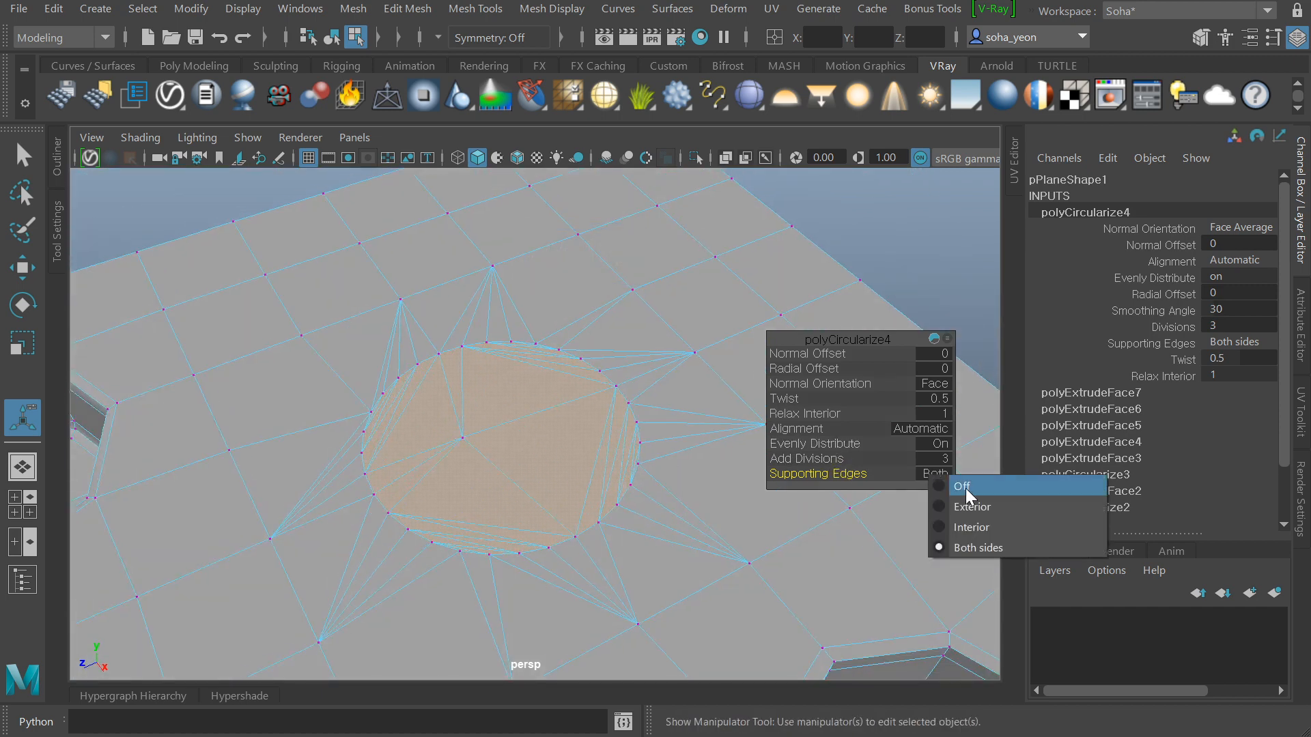
{"action": "left_click", "coordinate": [491, 565]}
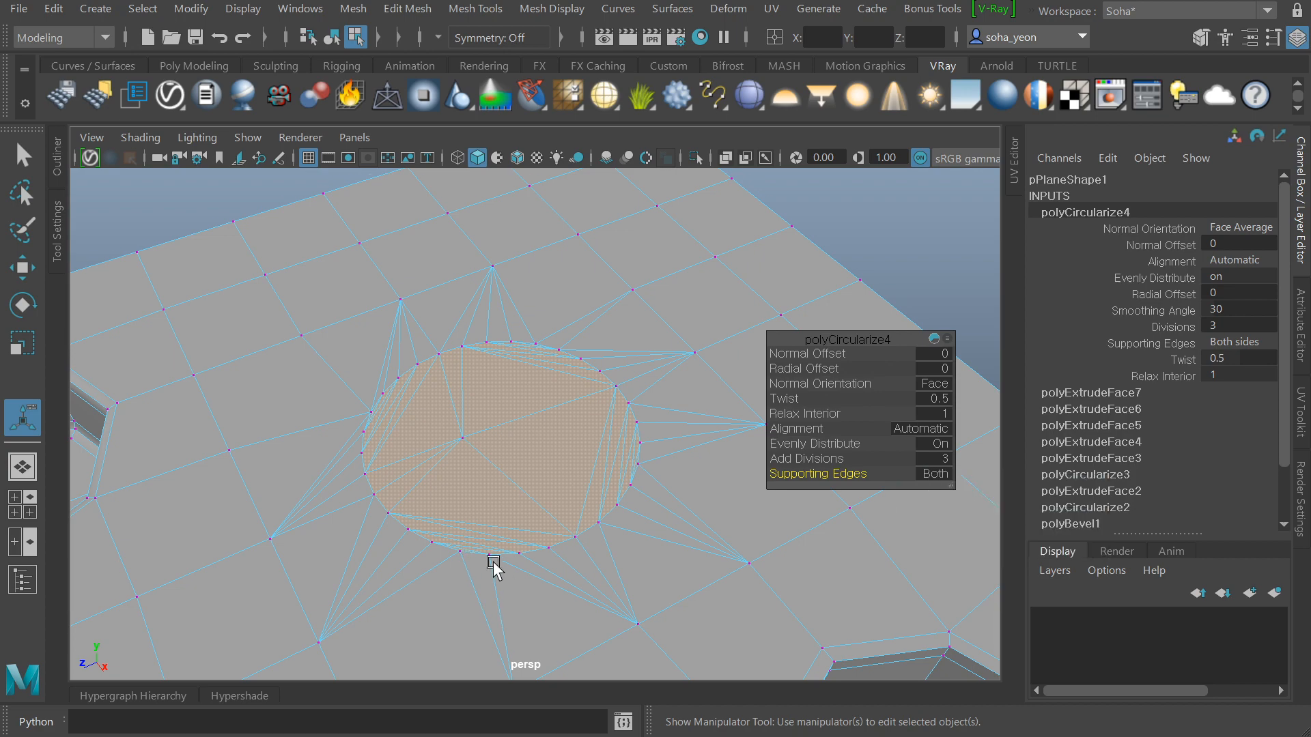
{"action": "left_click_drag", "start_coordinate": [492, 565], "coordinate": [375, 448], "text": "alt"}
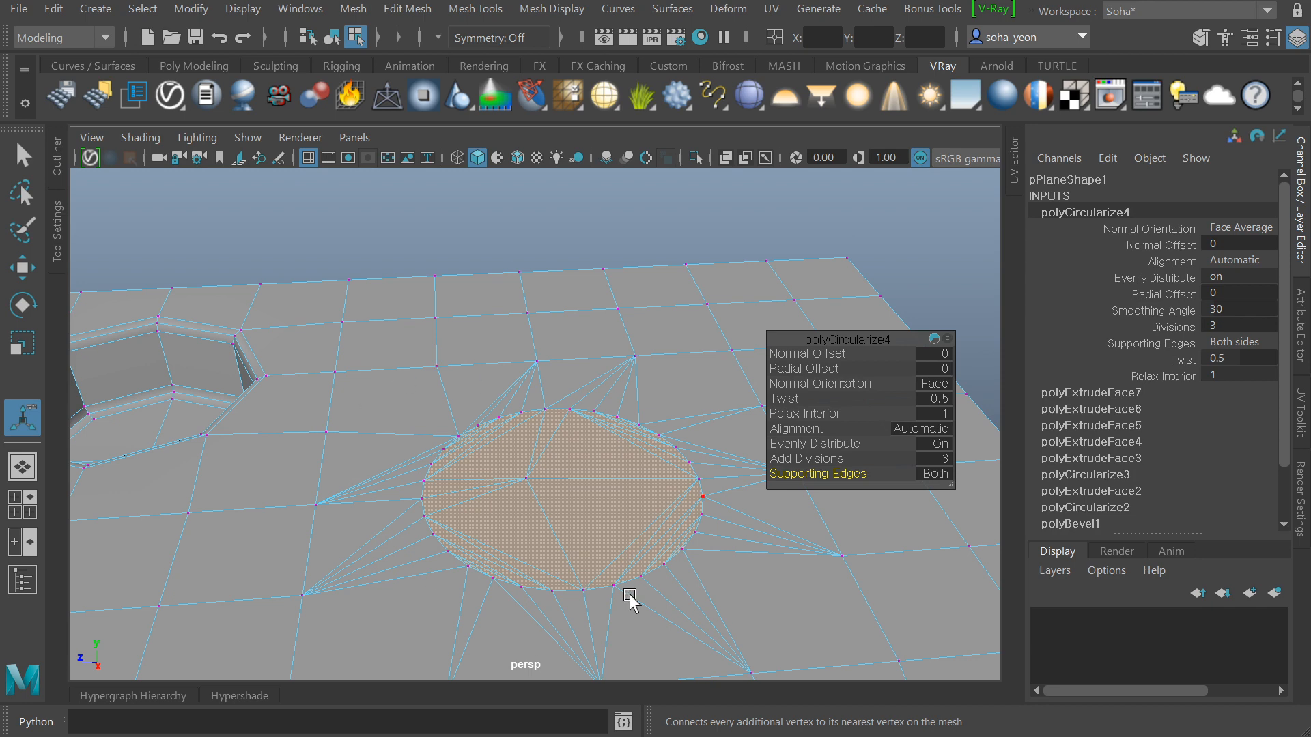
{"action": "left_click_drag", "start_coordinate": [434, 591], "coordinate": [366, 469], "text": "alt"}
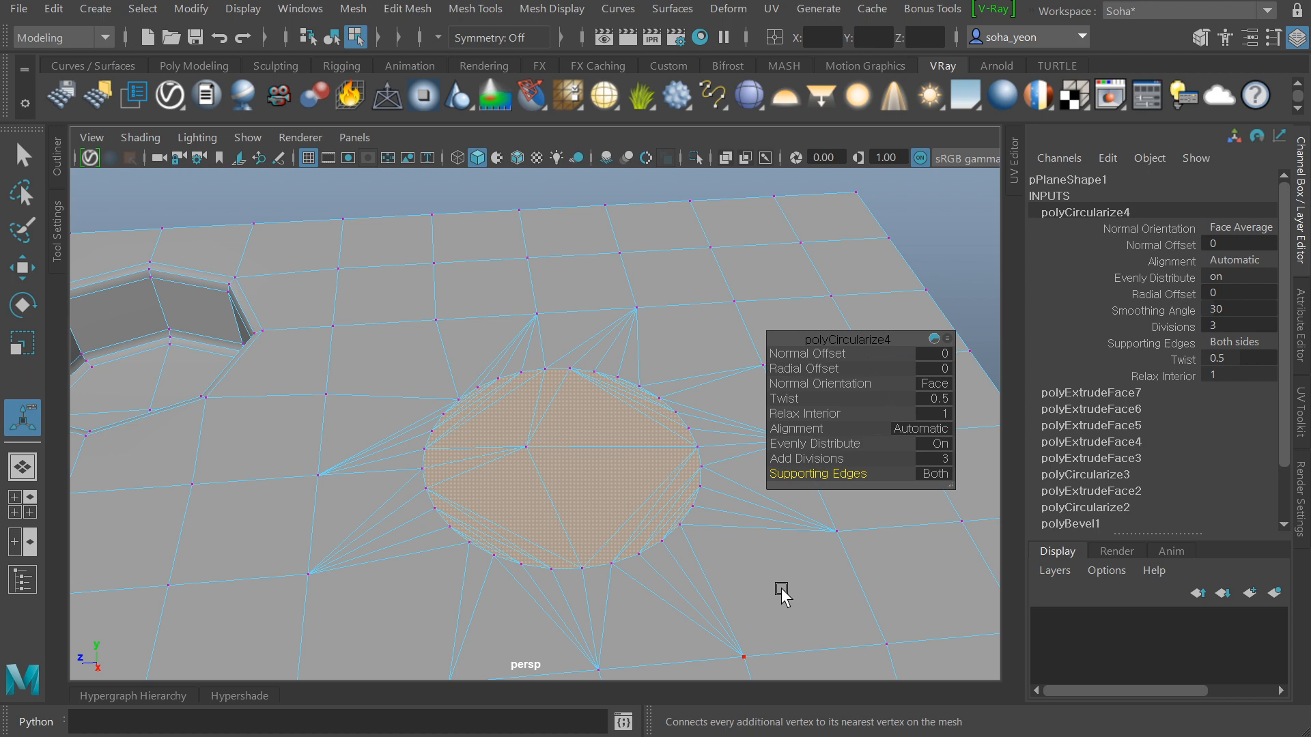
Step: Turn Supporting Edges off and set Add Divisions back to 0 for the circularized faces
{"action": "left_click", "coordinate": [933, 471]}
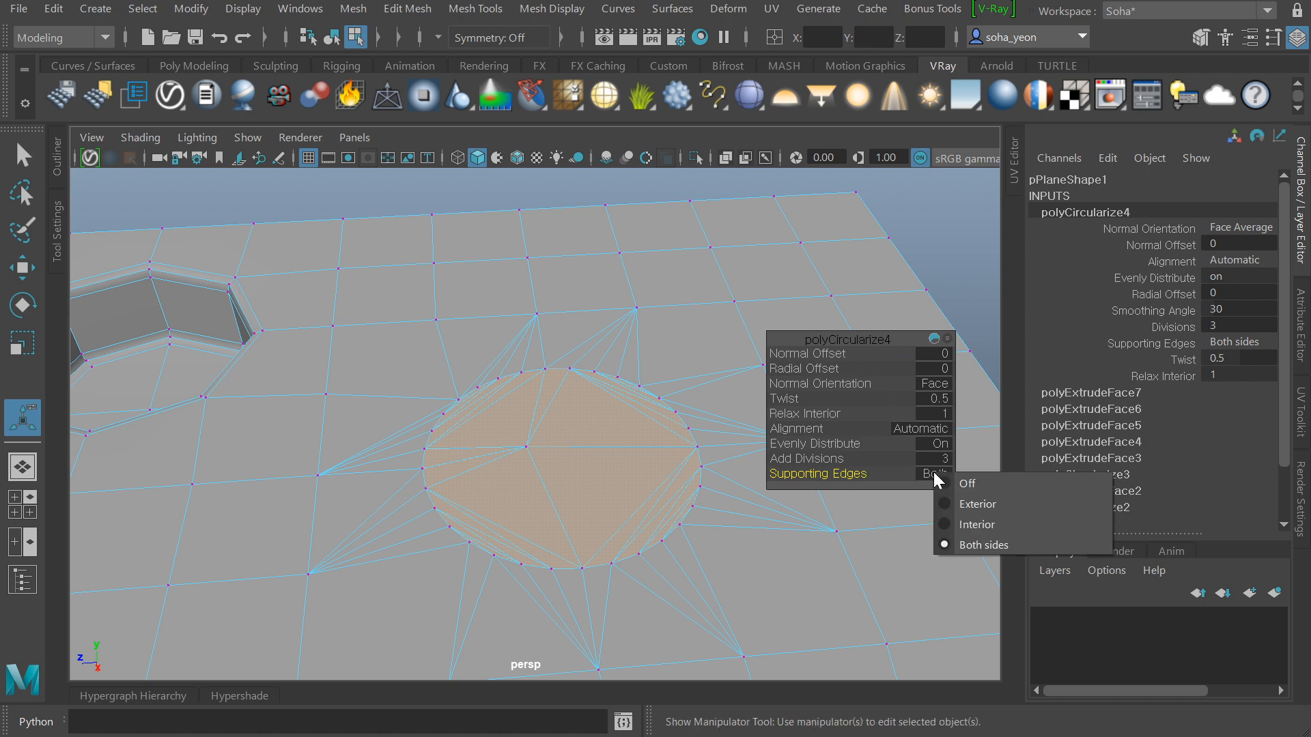
{"action": "left_click", "coordinate": [942, 479]}
{"action": "left_click_drag", "start_coordinate": [457, 509], "coordinate": [507, 512], "text": "alt"}
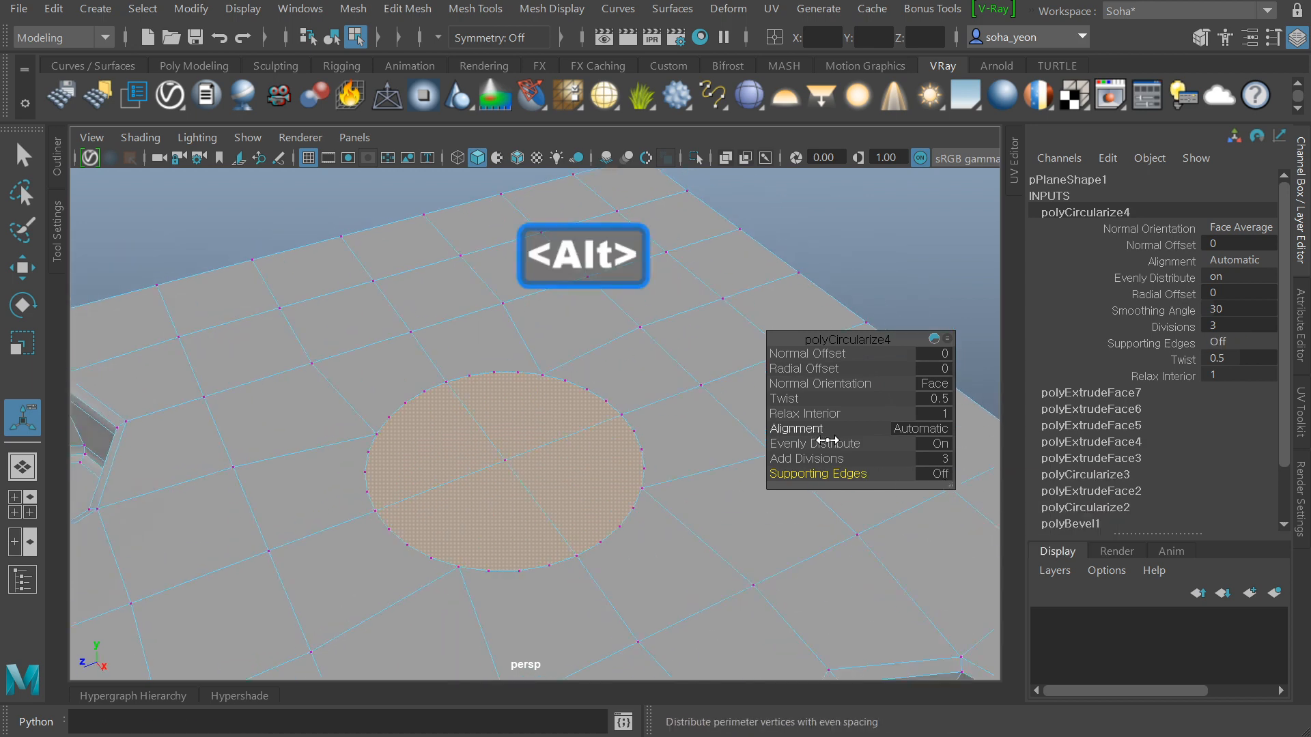
{"action": "left_click_drag", "start_coordinate": [824, 457], "coordinate": [533, 453]}
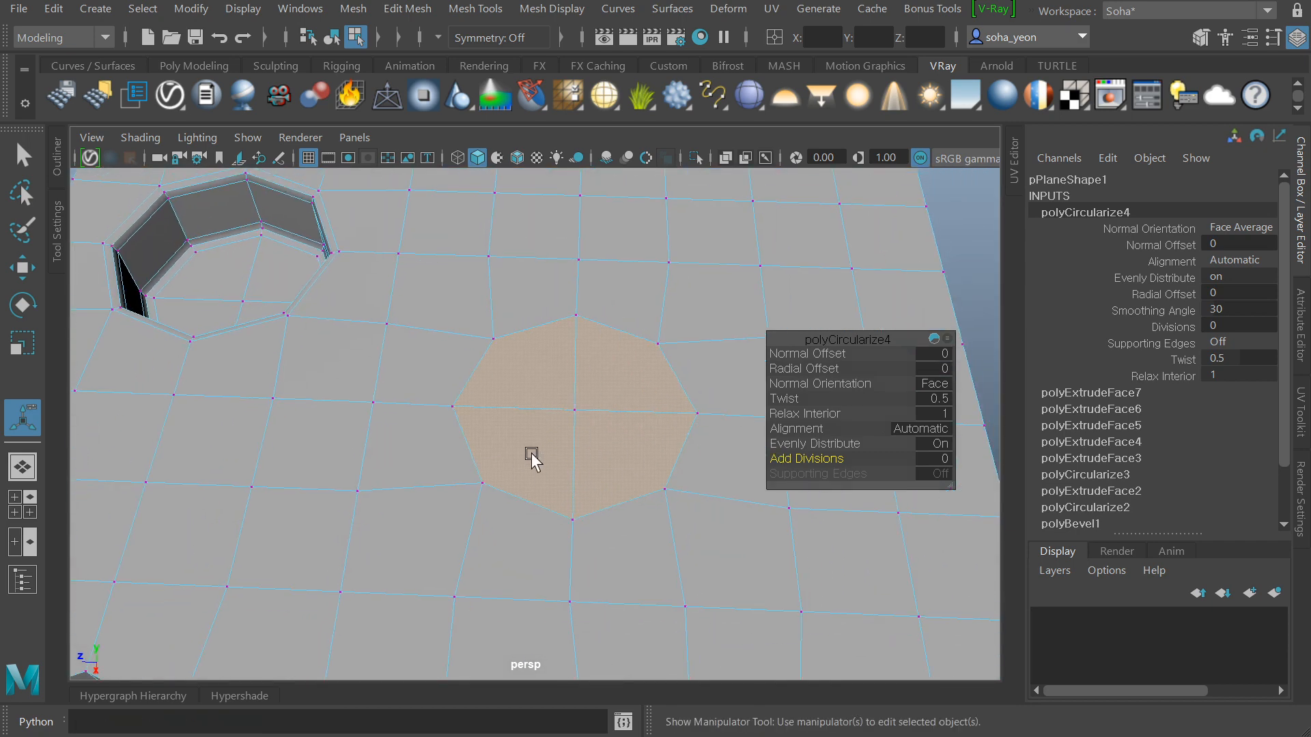
Step: Examine the circularized faces together with the extruded holes across the plane from different angles and distances
{"action": "left_click_drag", "start_coordinate": [597, 491], "coordinate": [560, 448], "text": "alt"}
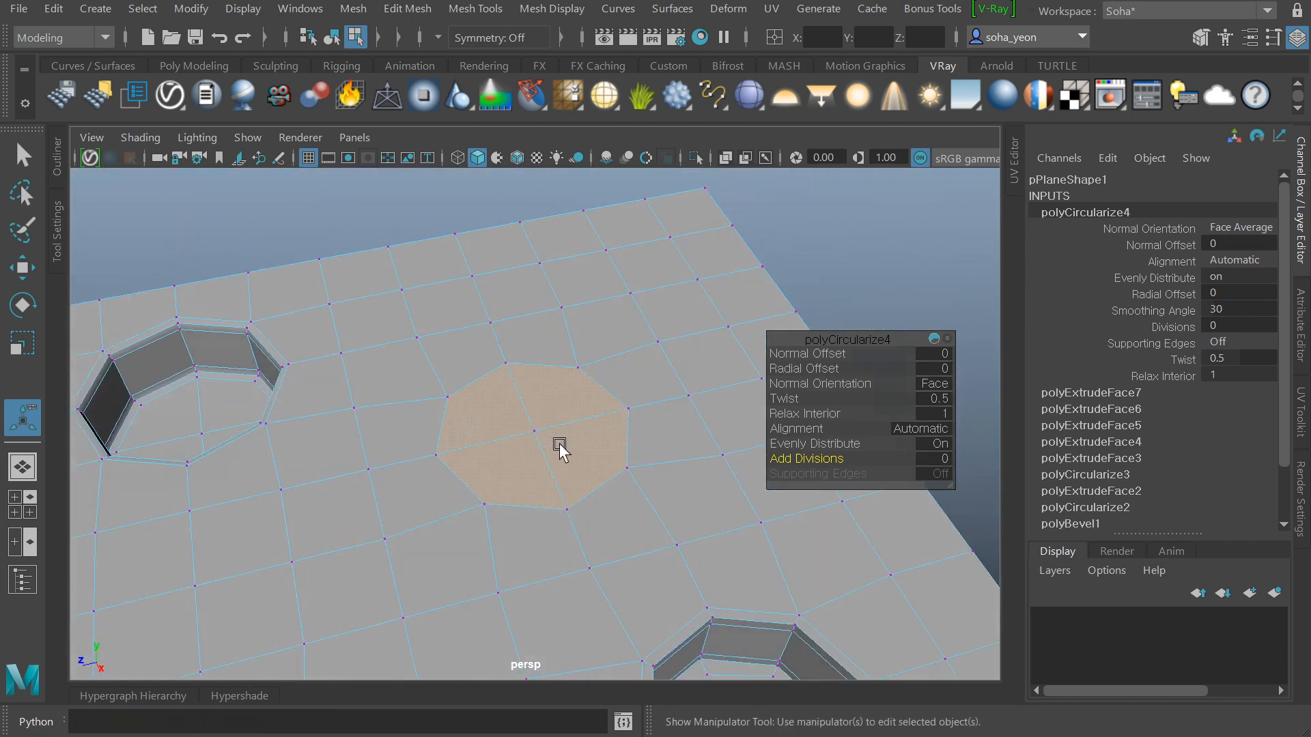
{"action": "left_click_drag", "start_coordinate": [544, 371], "coordinate": [604, 423], "text": "alt"}
{"action": "left_click_drag", "start_coordinate": [527, 408], "coordinate": [489, 445], "text": "alt"}
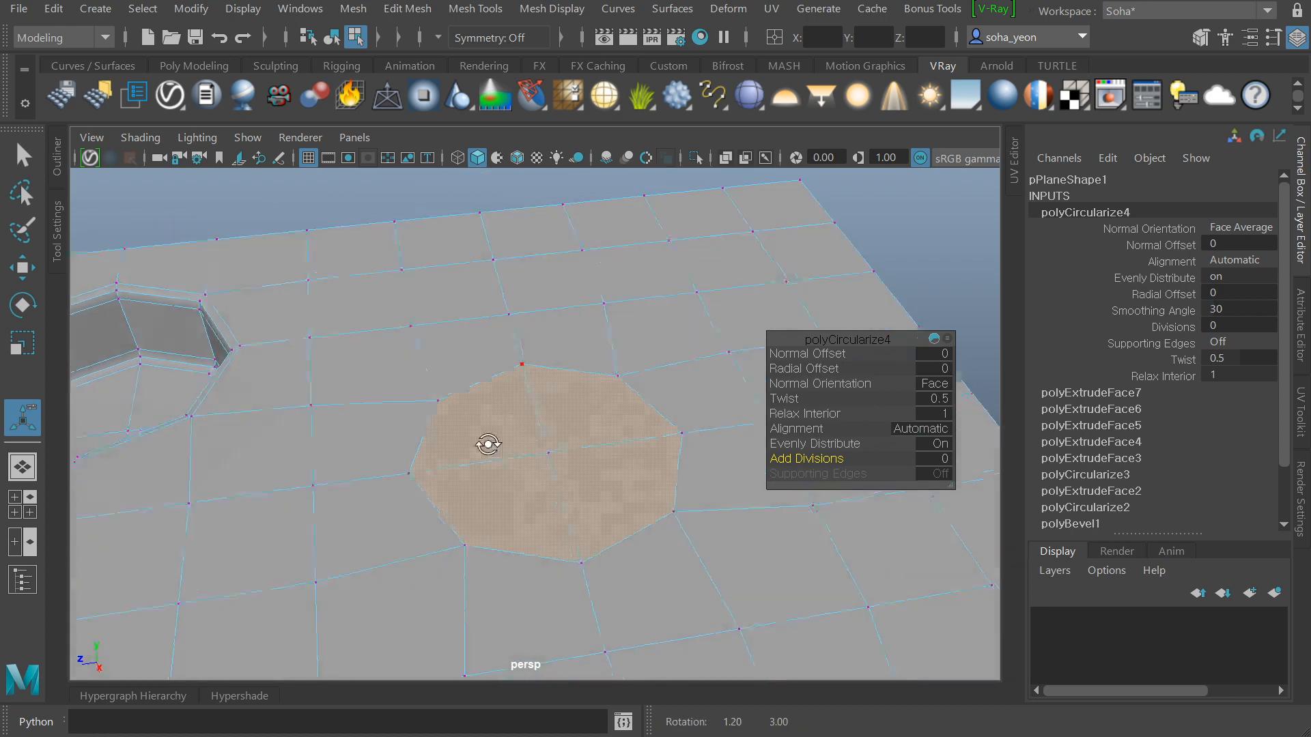
{"action": "right_click_drag", "start_coordinate": [489, 444], "coordinate": [214, 506], "text": "alt"}
{"action": "left_click_drag", "start_coordinate": [501, 486], "coordinate": [528, 492], "text": "alt"}
{"action": "right_click_drag", "start_coordinate": [550, 463], "coordinate": [674, 595], "text": "alt"}
{"action": "middle_click_drag", "start_coordinate": [547, 454], "coordinate": [552, 553], "text": "alt"}
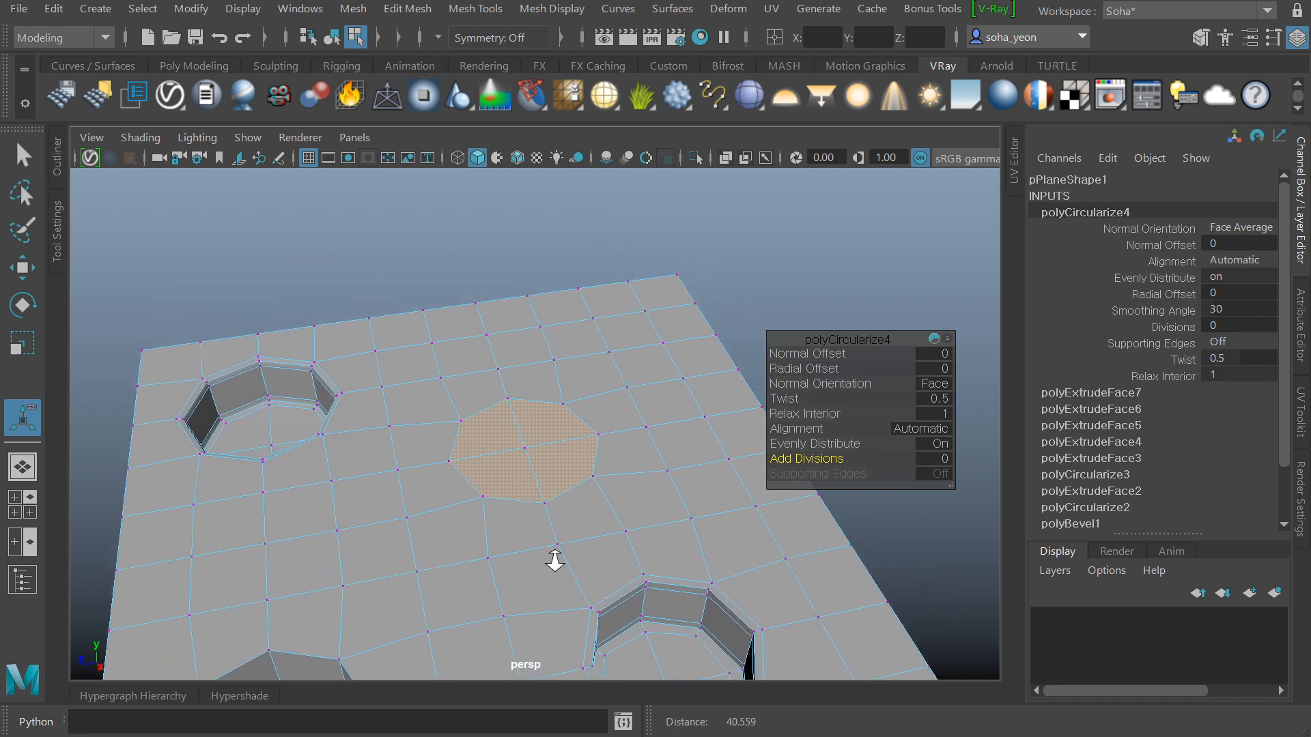
{"action": "right_click_drag", "start_coordinate": [553, 556], "coordinate": [673, 592], "text": "alt"}
{"action": "middle_click_drag", "start_coordinate": [644, 584], "coordinate": [551, 536], "text": "alt"}
{"action": "right_click_drag", "start_coordinate": [552, 536], "coordinate": [365, 486], "text": "alt"}
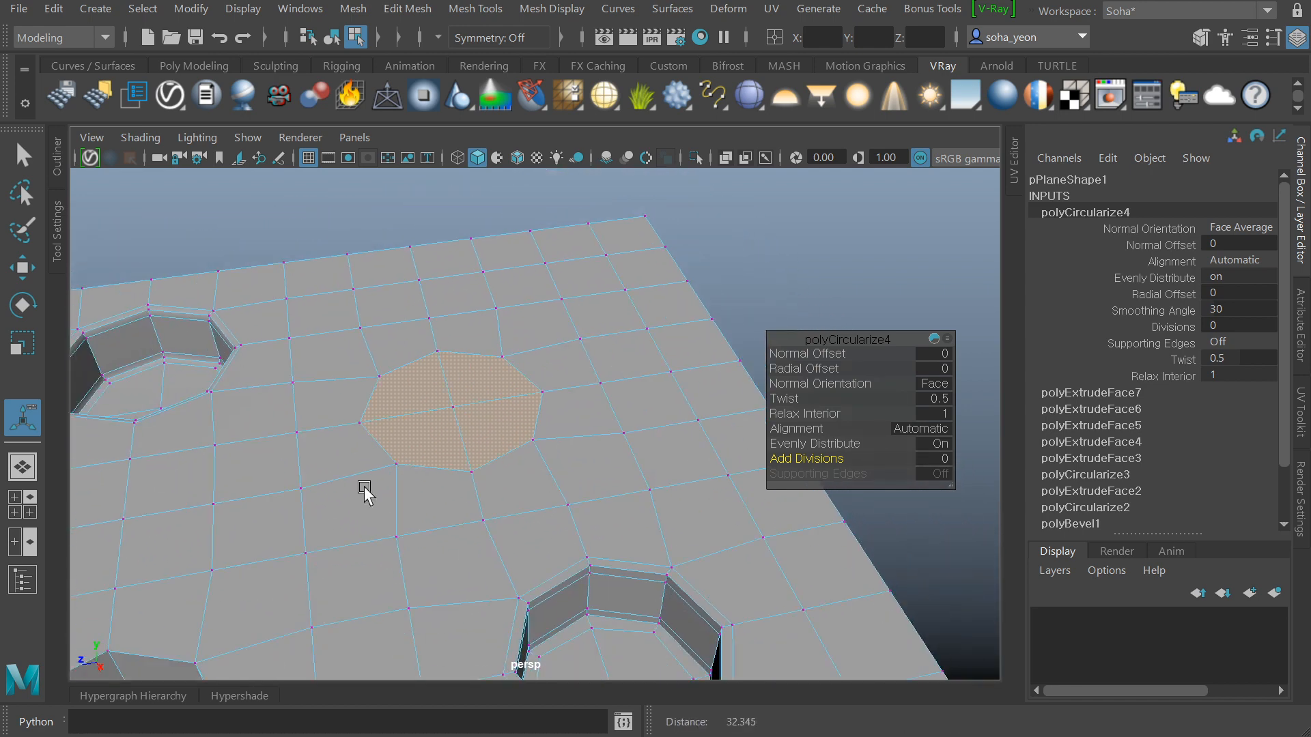
{"action": "middle_click_drag", "start_coordinate": [624, 595], "coordinate": [534, 492], "text": "alt"}
{"action": "right_click_drag", "start_coordinate": [534, 493], "coordinate": [477, 447], "text": "alt"}
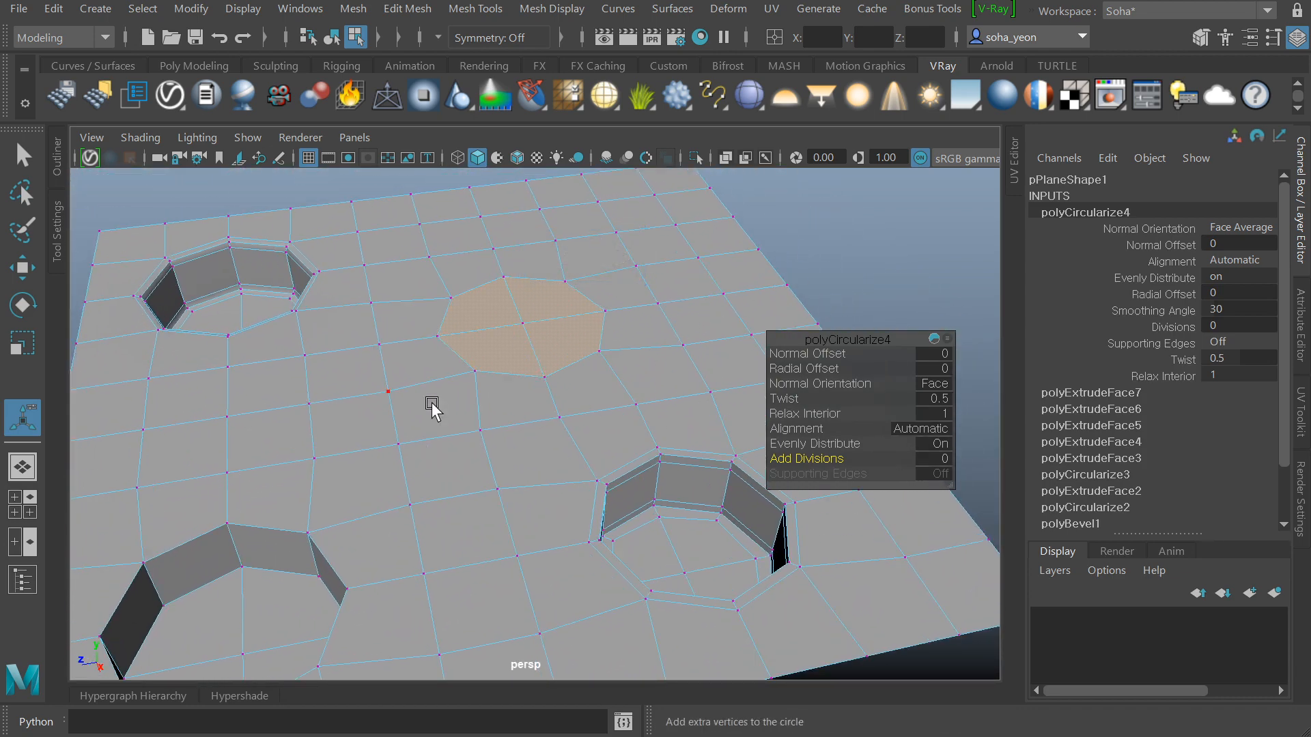
{"action": "left_click_drag", "start_coordinate": [530, 426], "coordinate": [542, 429], "text": "alt"}
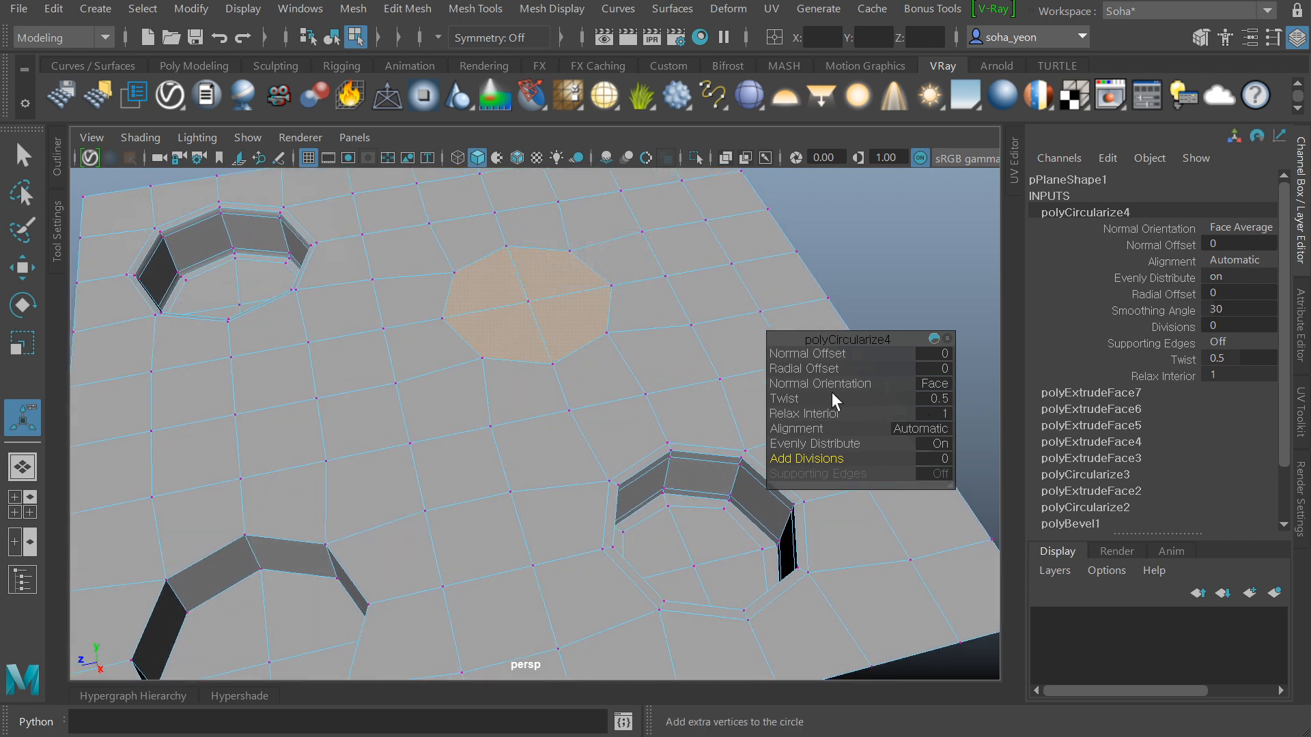
{"action": "left_click_drag", "start_coordinate": [565, 437], "coordinate": [580, 430], "text": "alt"}
{"action": "right_click_drag", "start_coordinate": [580, 430], "coordinate": [512, 474], "text": "alt"}
{"action": "left_click_drag", "start_coordinate": [512, 474], "coordinate": [508, 493], "text": "alt"}
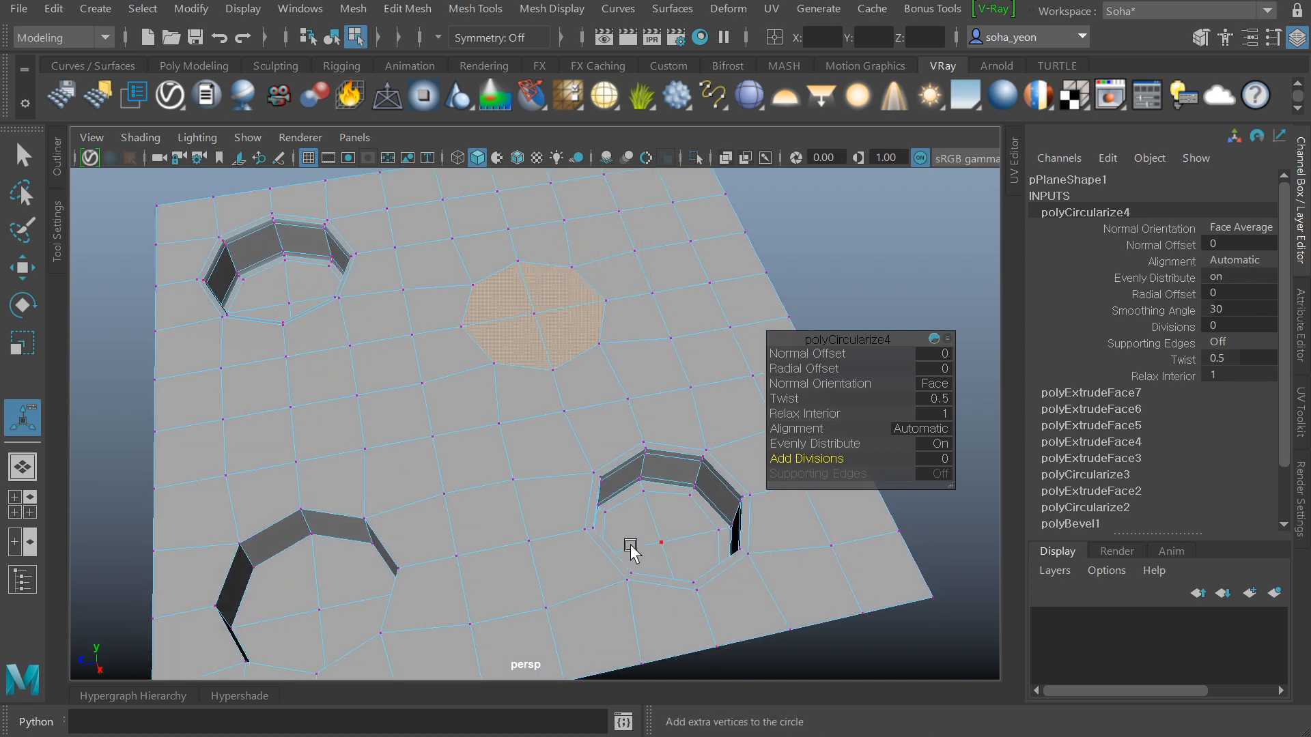
{"action": "left_click_drag", "start_coordinate": [629, 548], "coordinate": [600, 491], "text": "alt"}
Step: Switch the plane back to object selection and look up Circularize among the mesh editing commands
{"action": "key", "text": "alt+grave"}
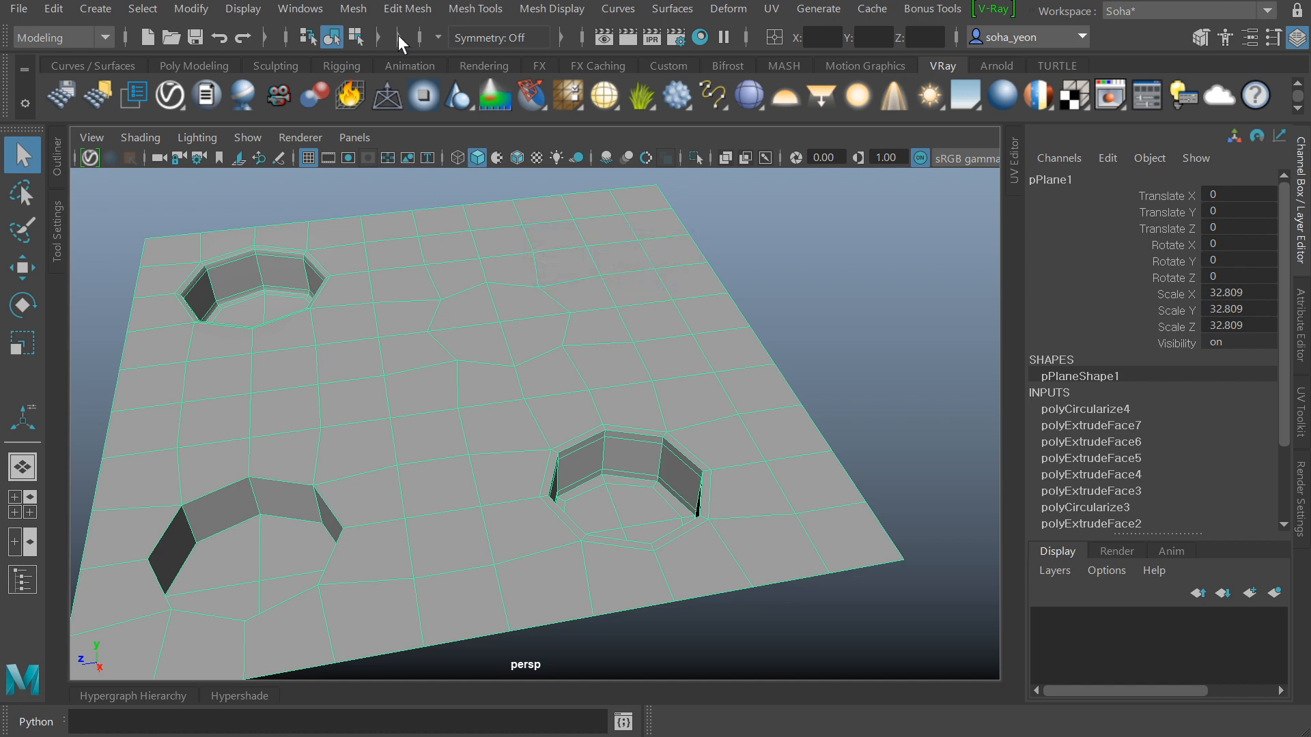
{"action": "left_click", "coordinate": [406, 8]}
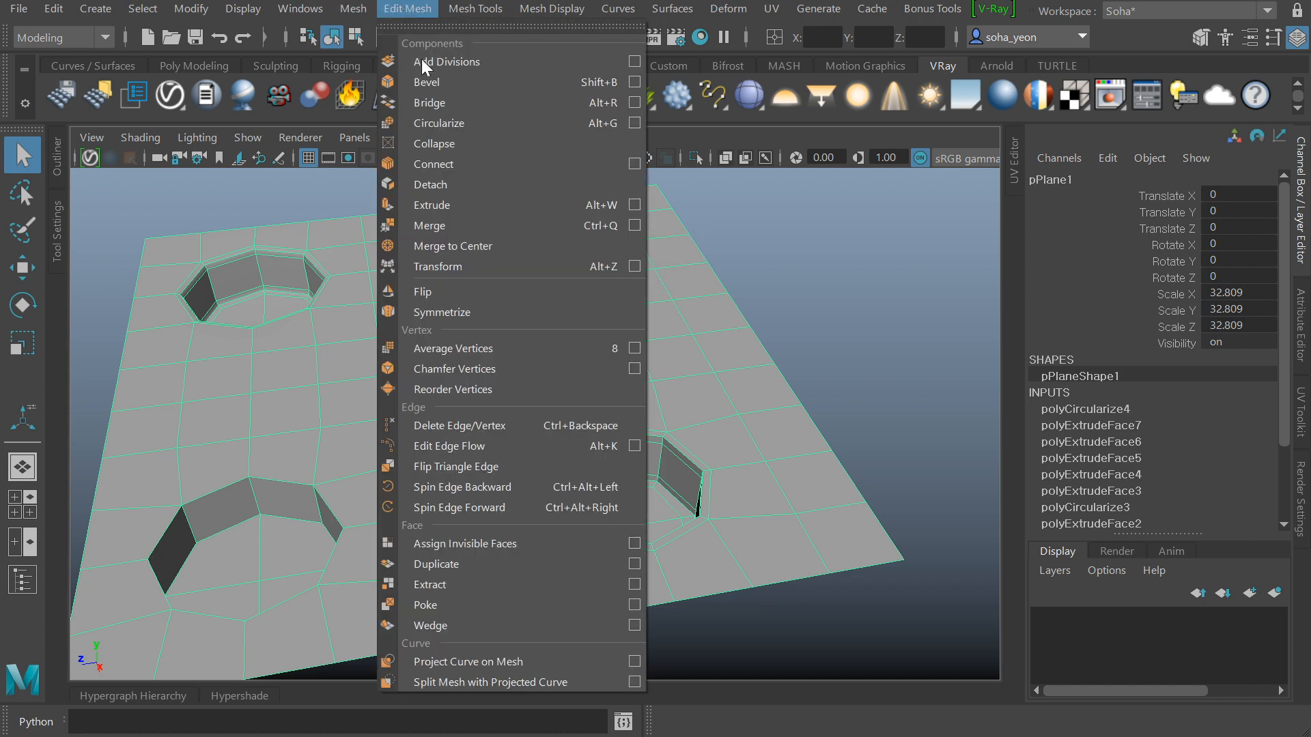
{"action": "left_click", "coordinate": [477, 123]}
{"action": "left_click_drag", "start_coordinate": [208, 366], "coordinate": [280, 357], "text": "alt"}
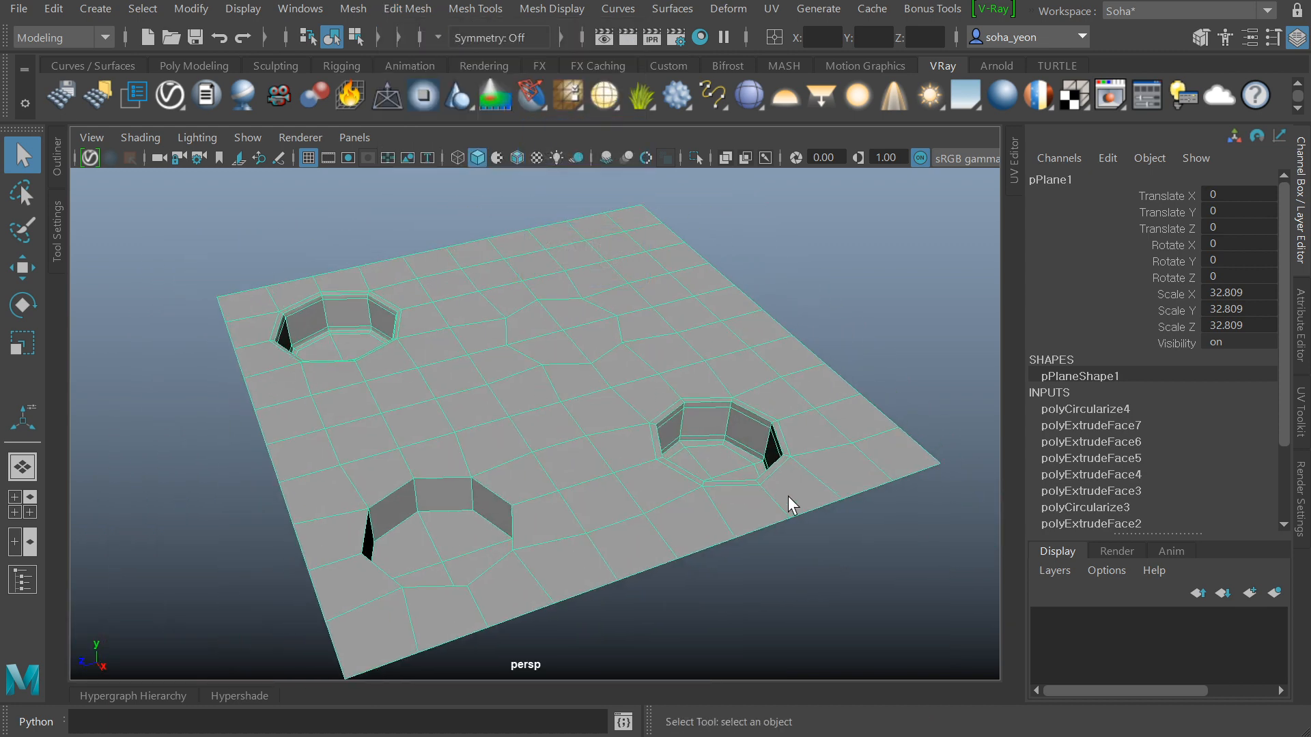